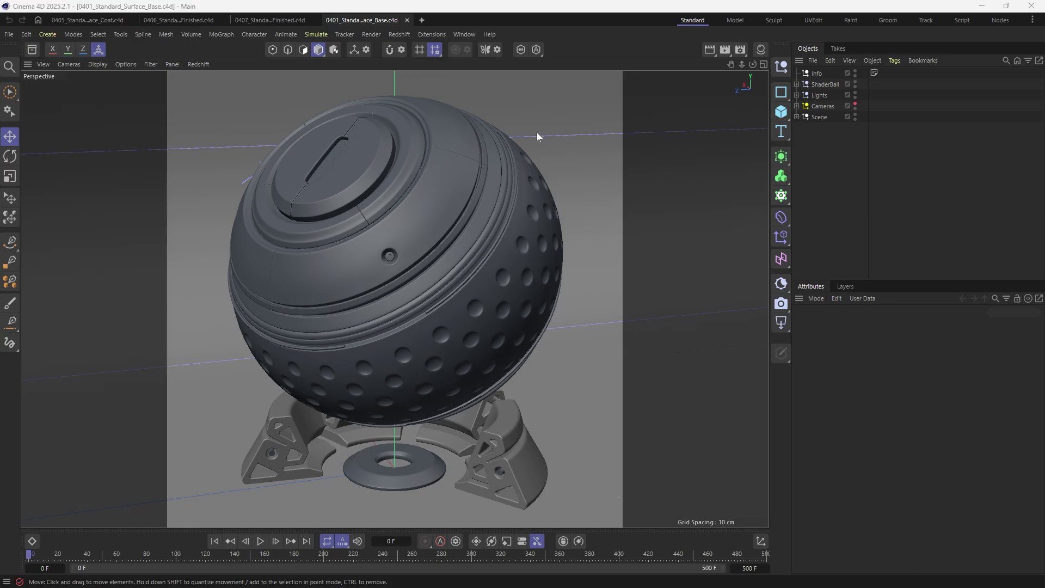
Dock the Material Manager beside the viewport and show its Redshift material types, including OpenPBR
left_click(760, 49)
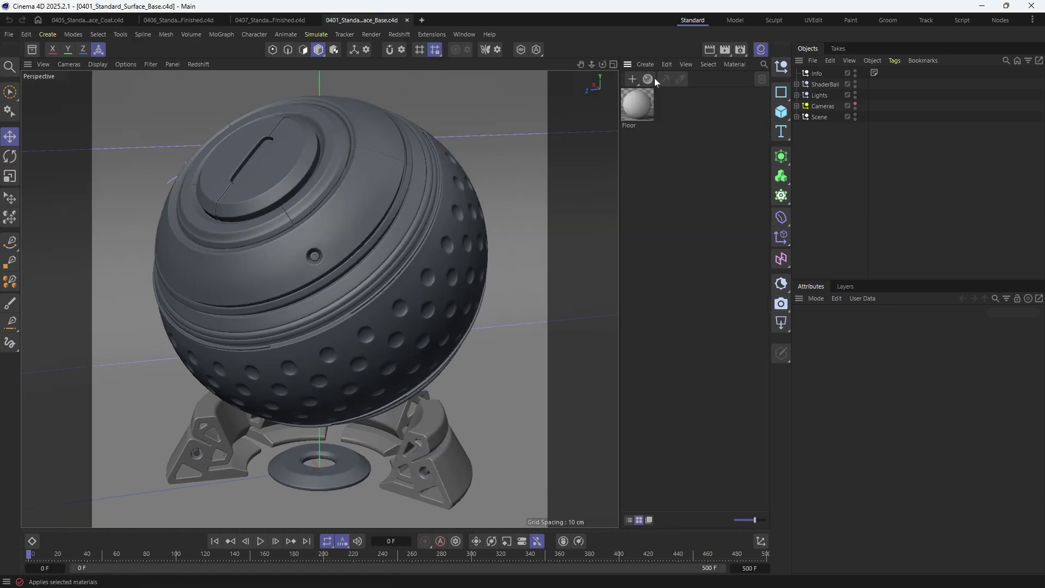
left_click(647, 64)
mouse_move(673, 95)
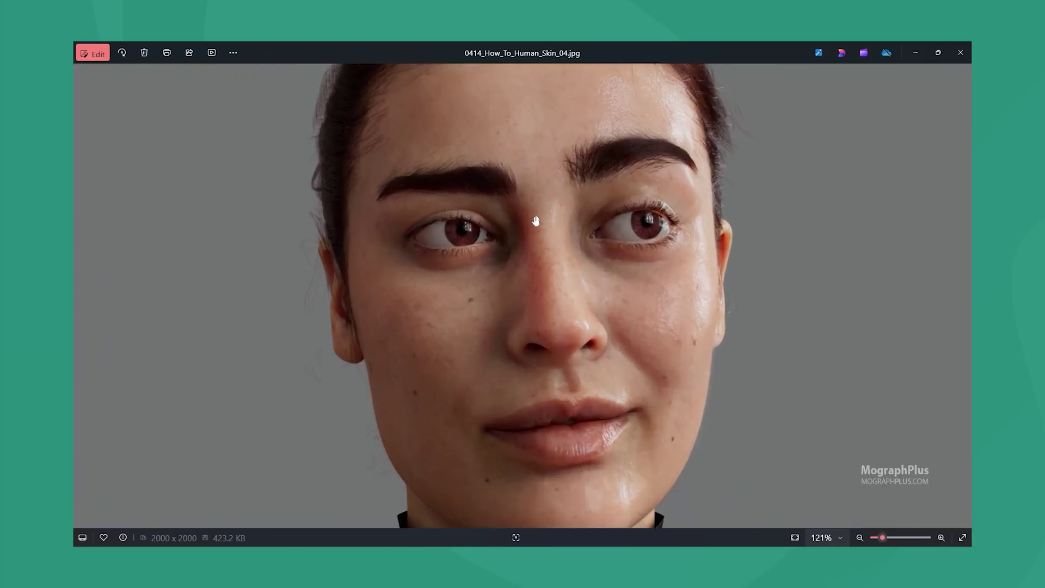
scroll(535, 221, "up", 3)
left_click_drag(494, 301, 449, 215)
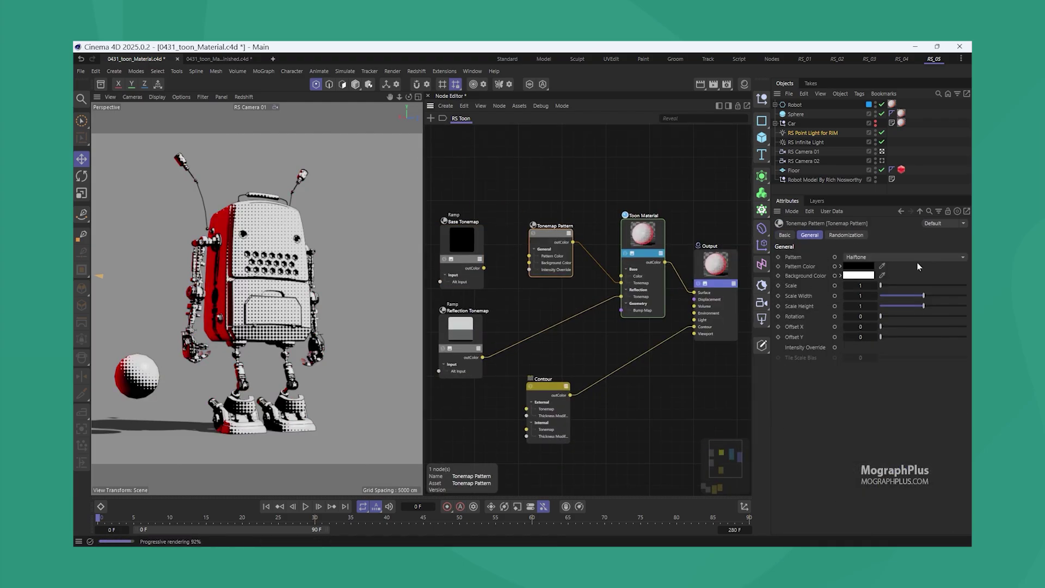
left_click(917, 258)
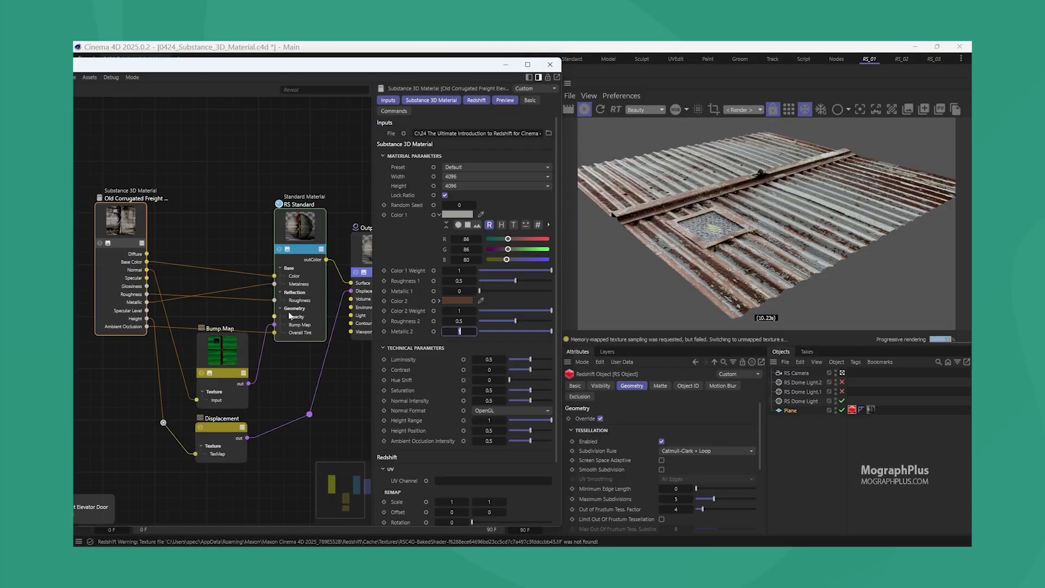
type("0")
key("Return")
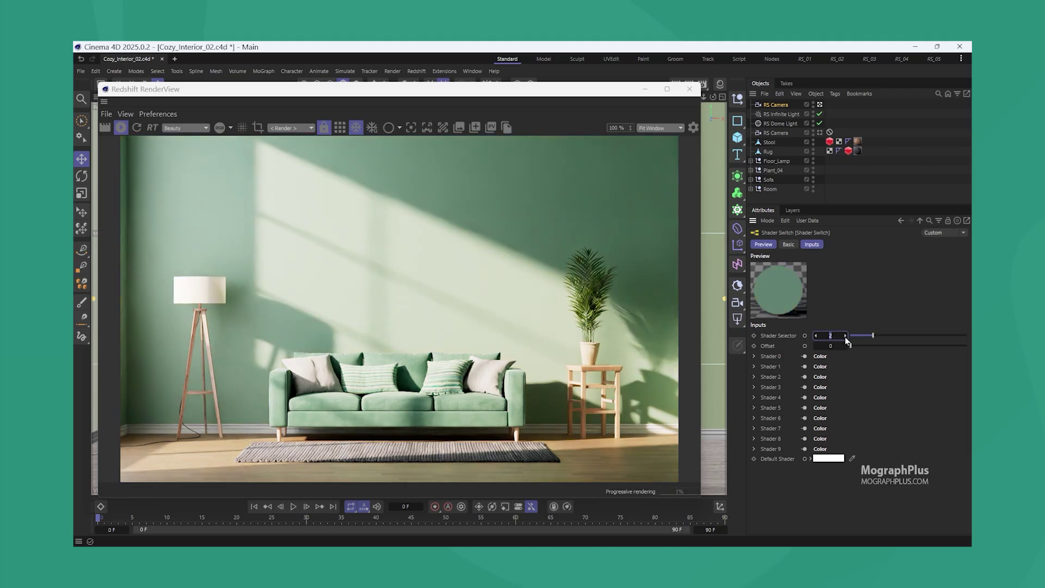
left_click(845, 336)
left_click(846, 335)
left_click(845, 335)
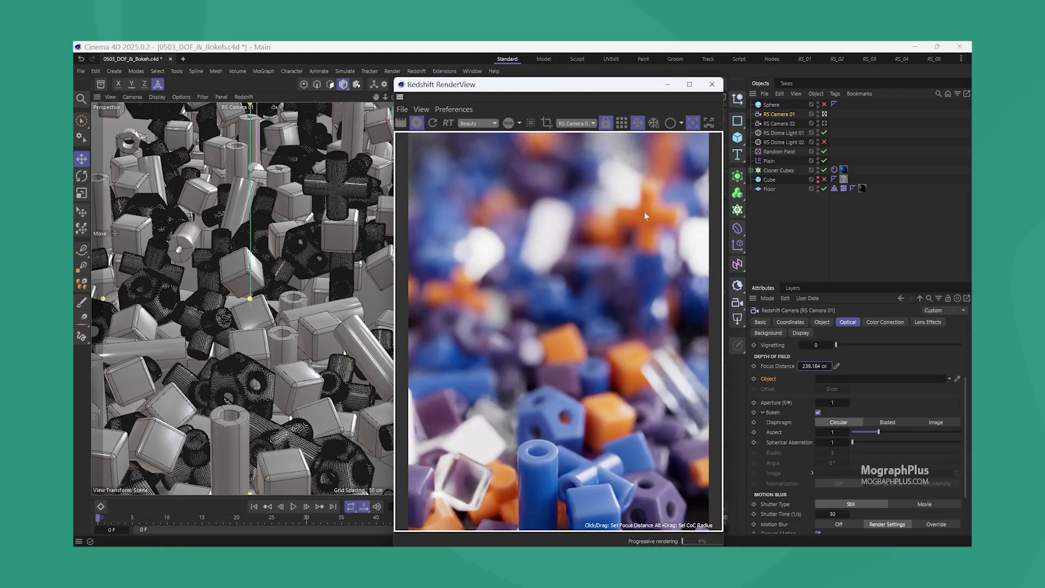
left_click(644, 211)
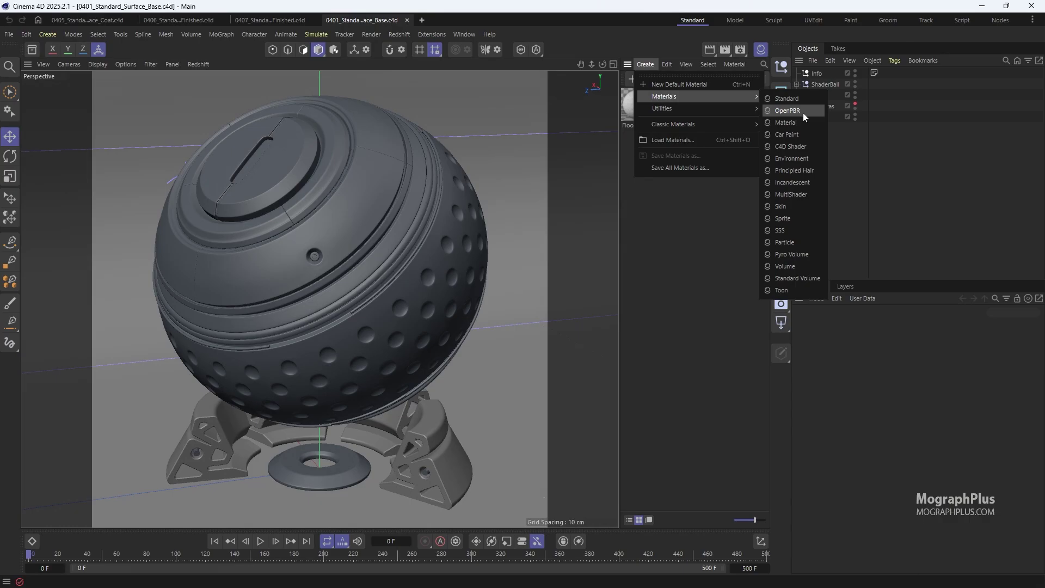
Cancel the material menu and move 0401_Standard_Surface_Base to the first document tab
key("Escape")
key("Escape")
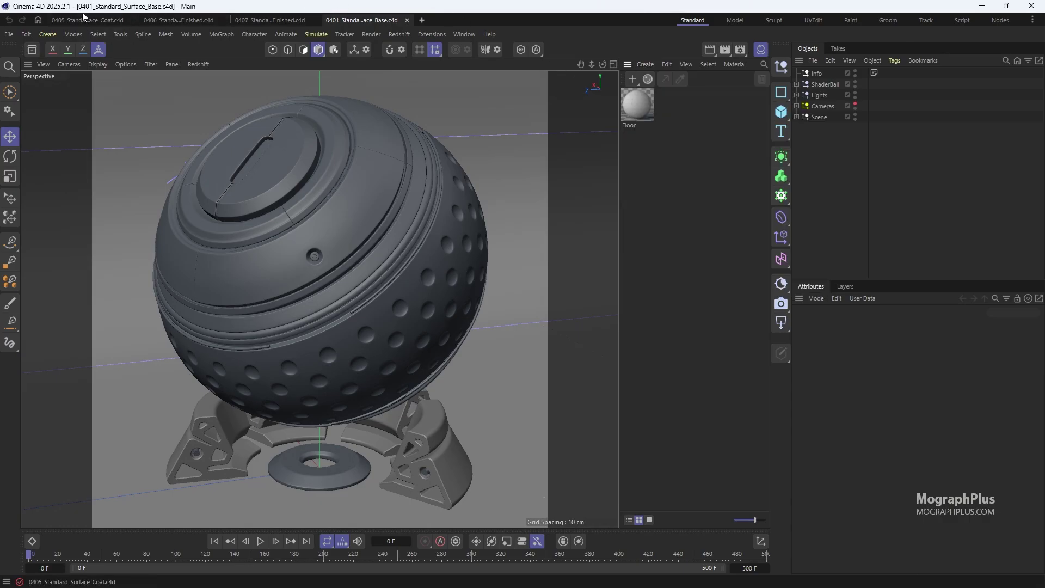
left_click(84, 18)
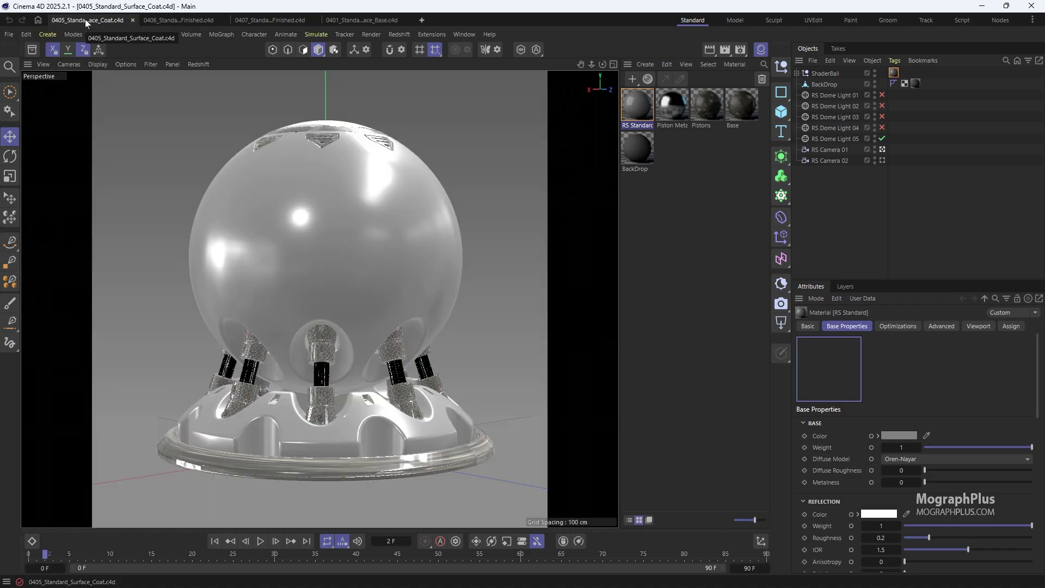
left_click_drag(376, 20, 83, 22)
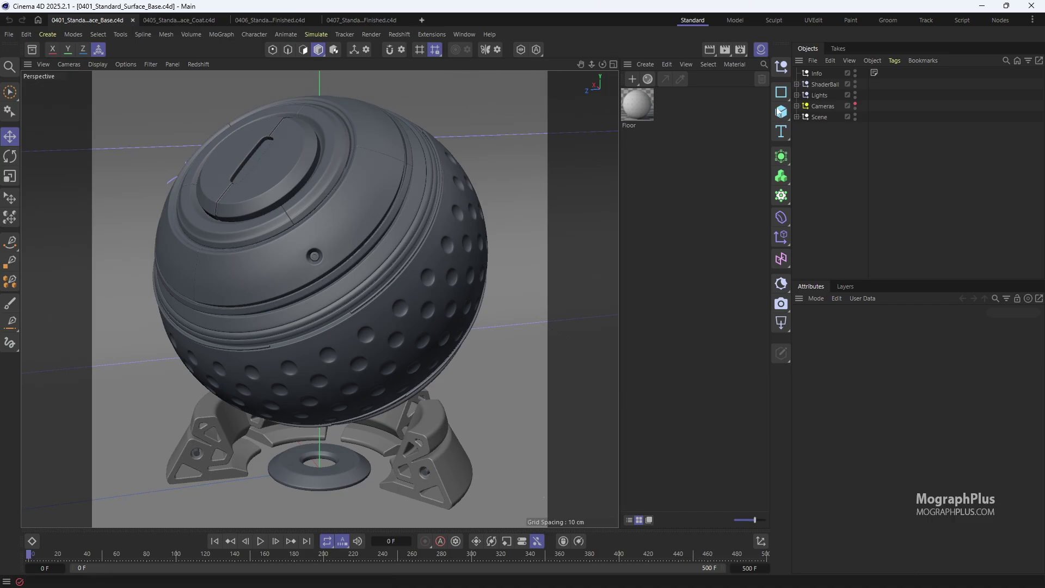
Create a Redshift OpenPBR material and apply it to the ShaderBall object
left_click(644, 64)
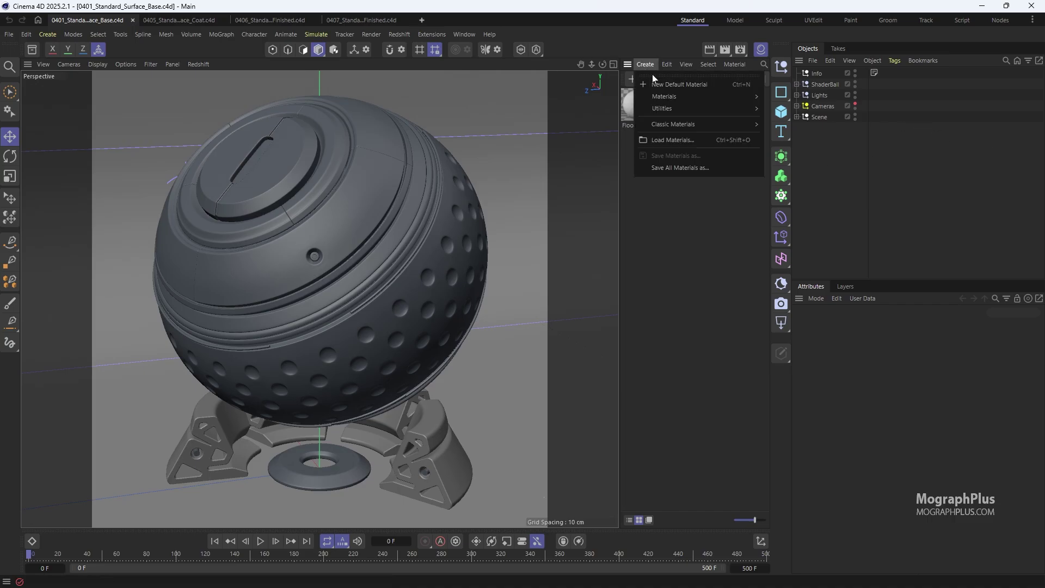
mouse_move(686, 97)
left_click(818, 107)
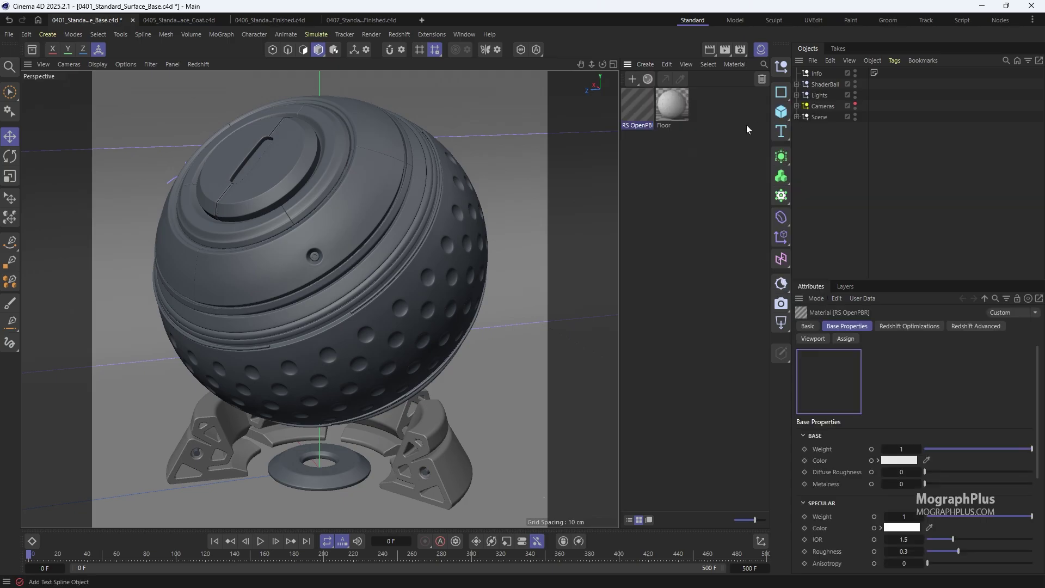
left_click_drag(636, 98, 821, 85)
Open the OpenPBR material's node graph and reposition the Node Editor window and view
double_click(638, 108)
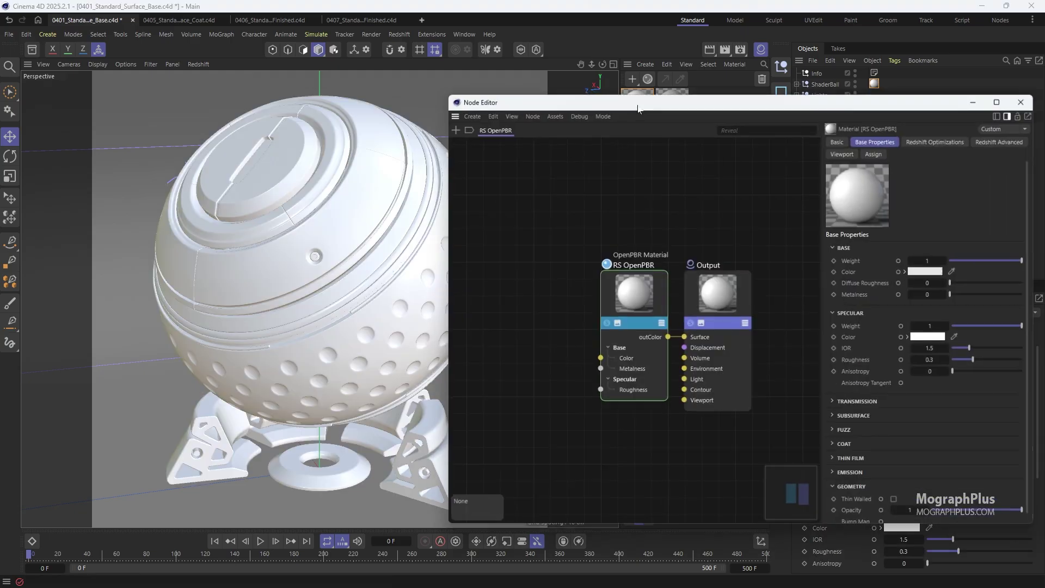
left_click_drag(685, 108, 270, 92)
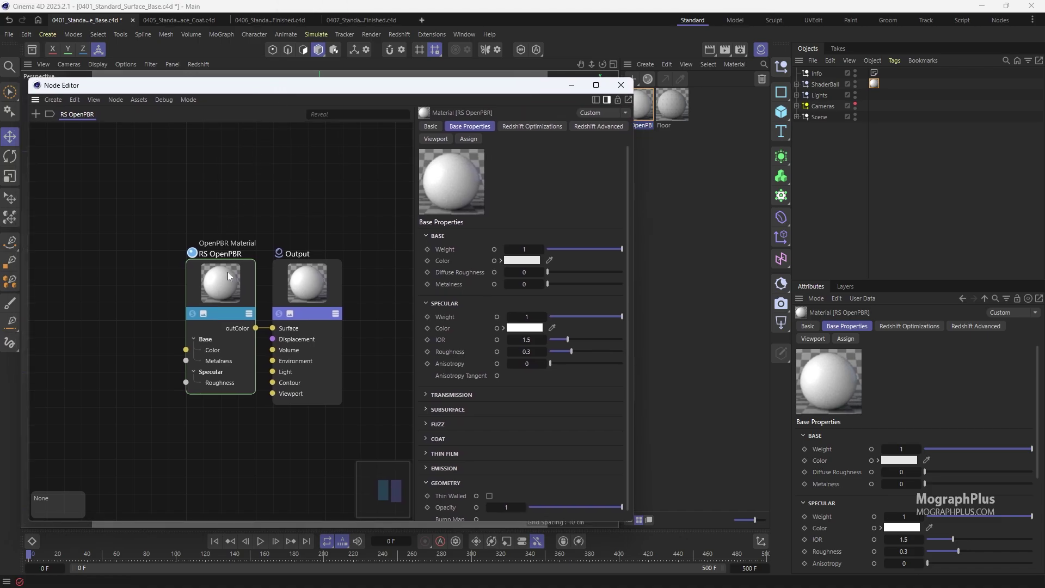
middle_click_drag(205, 439, 201, 364)
Add a Standard Material node via a 'stand' search and place it below RS OpenPBR
double_click(196, 399)
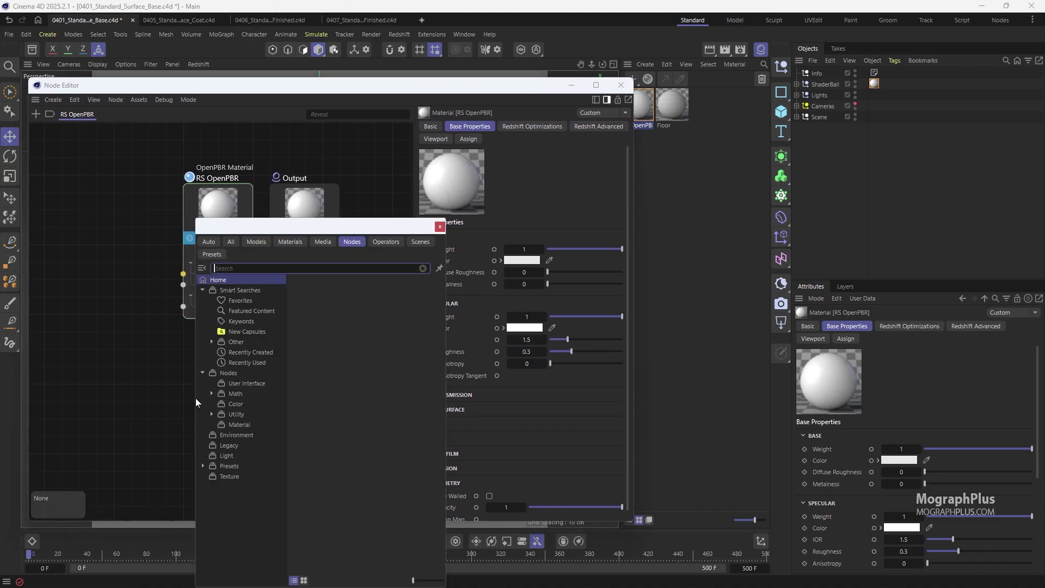
type("stand")
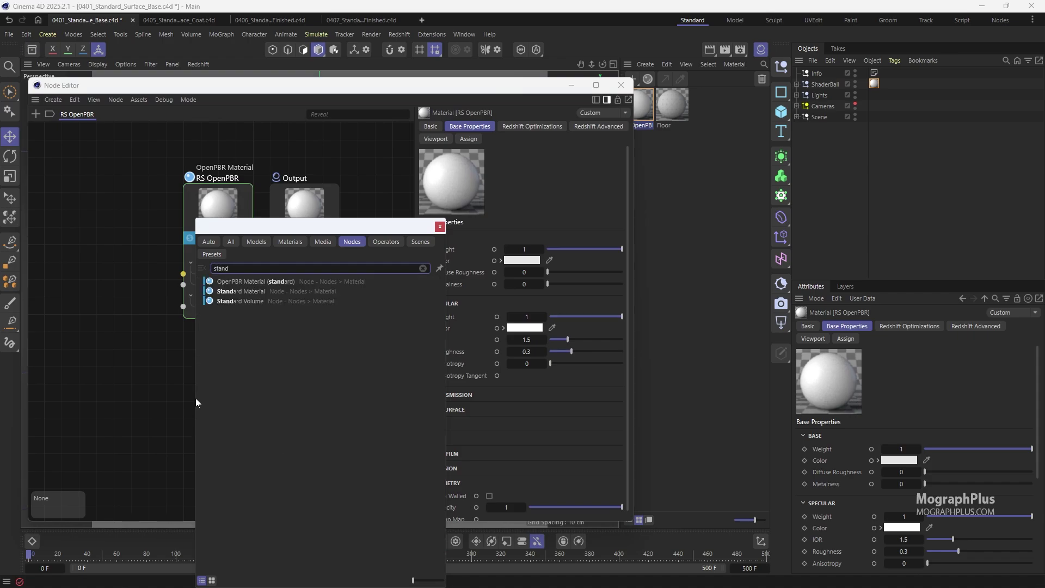
key("Down")
key("Down")
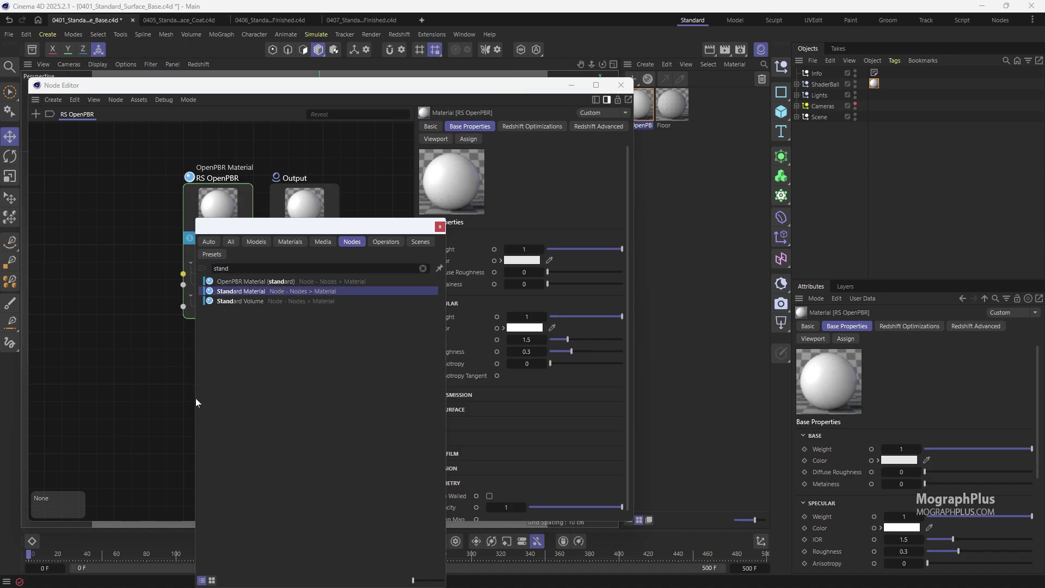
left_click(312, 292)
left_click_drag(173, 379, 199, 376)
left_click(219, 214)
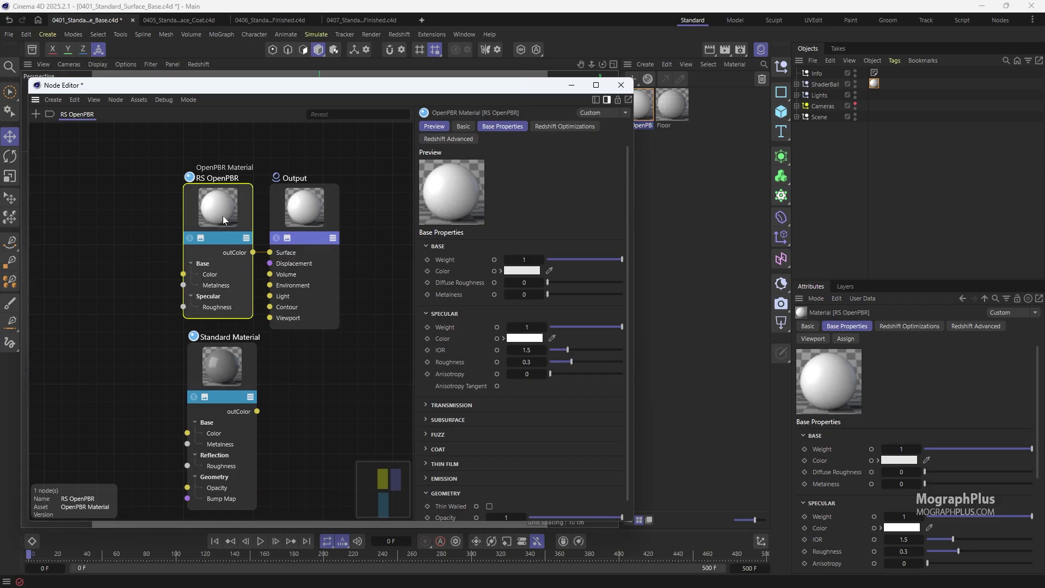
Expand RS OpenPBR's Transmission, Subsurface, Coat, Thin Film, Emission and Fuzz sections
left_click(217, 343)
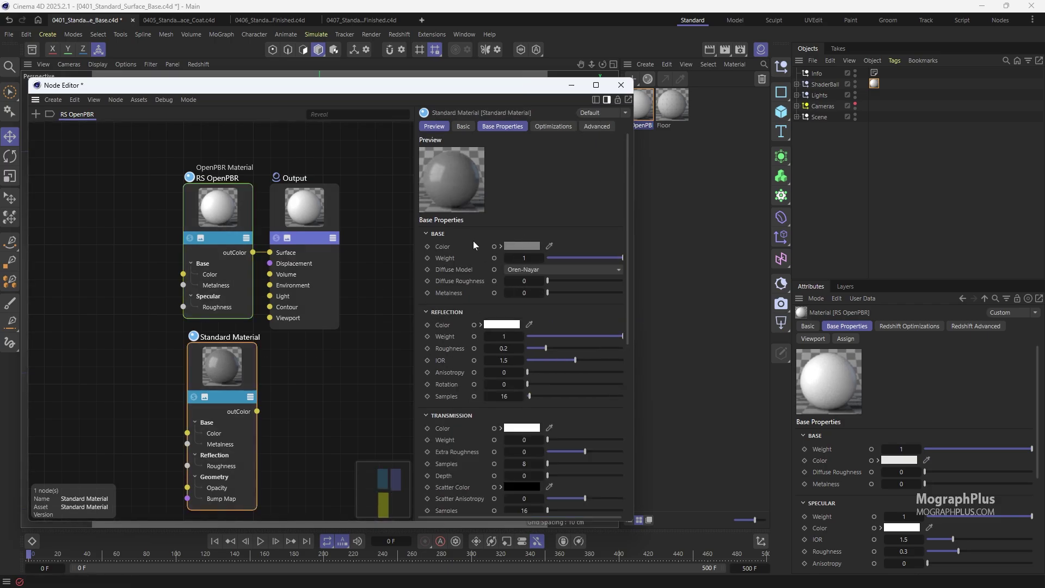
left_click(229, 217)
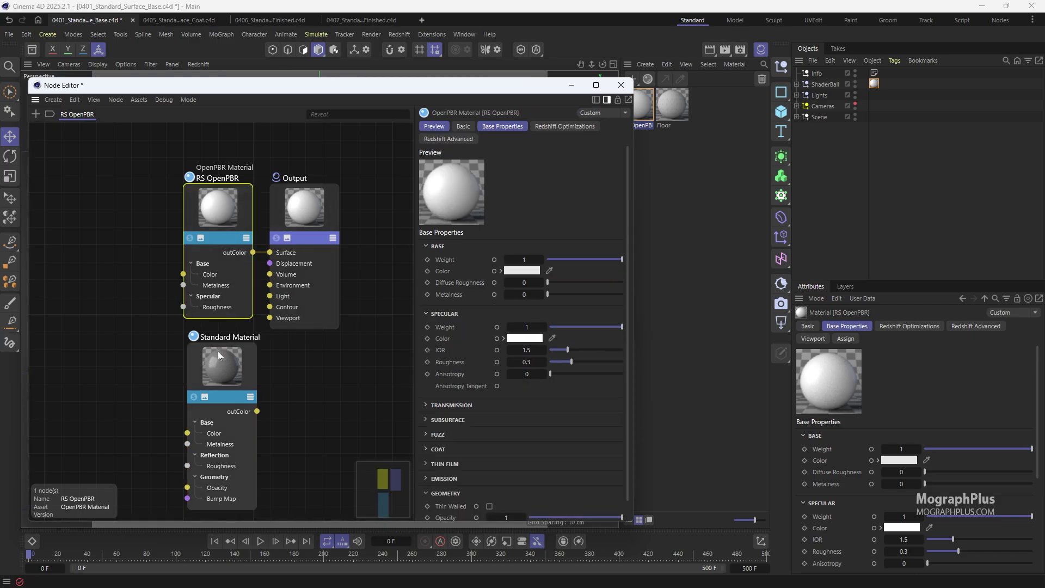
left_click(451, 405)
scroll(454, 381, "down", 4)
left_click(445, 405)
scroll(447, 395, "down", 2)
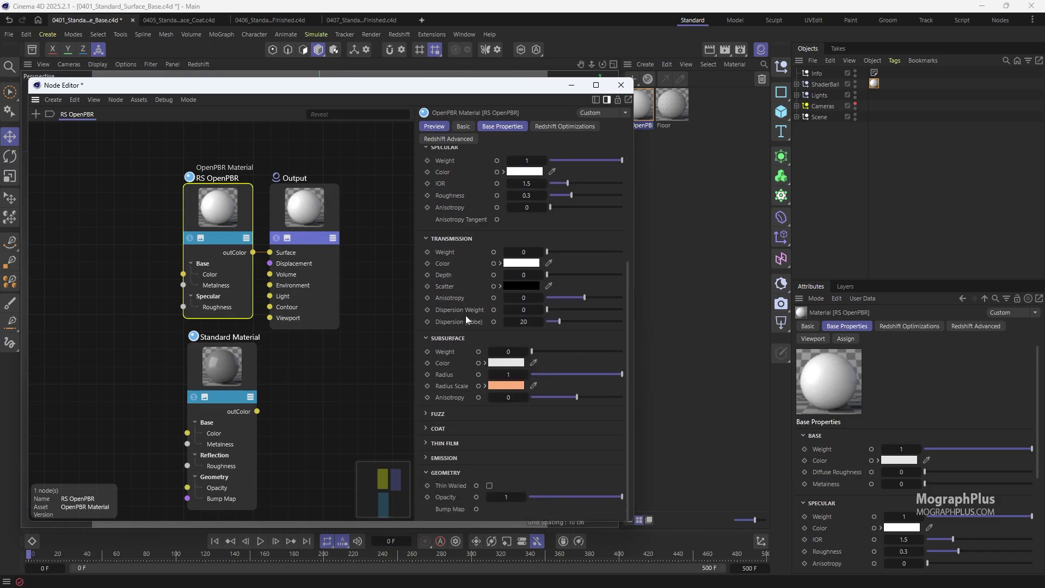
left_click(436, 429)
scroll(462, 381, "down", 3)
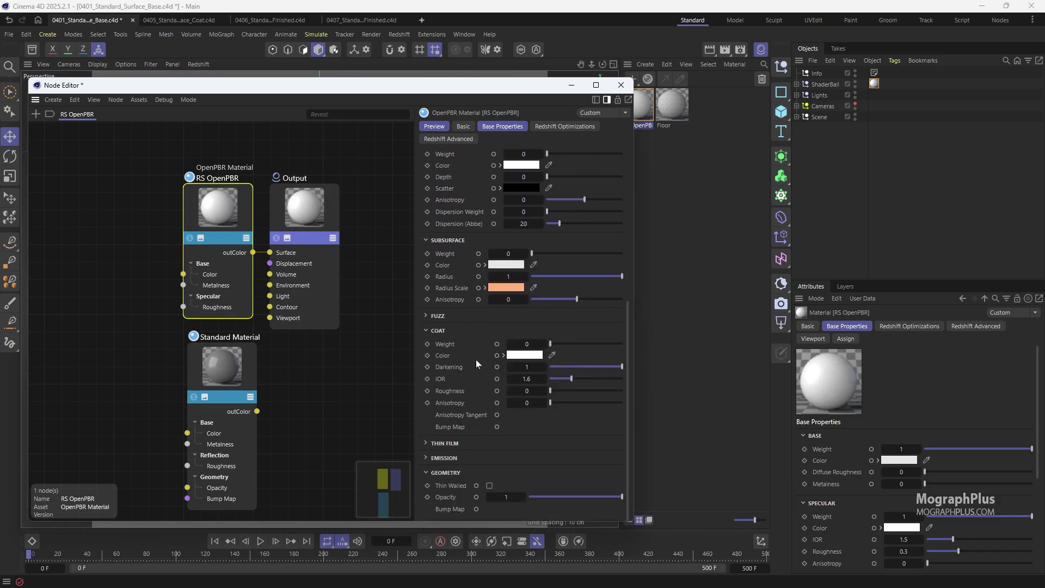
left_click(444, 442)
scroll(455, 387, "down", 1)
left_click(450, 458)
scroll(444, 389, "down", 1)
scroll(449, 408, "up", 3)
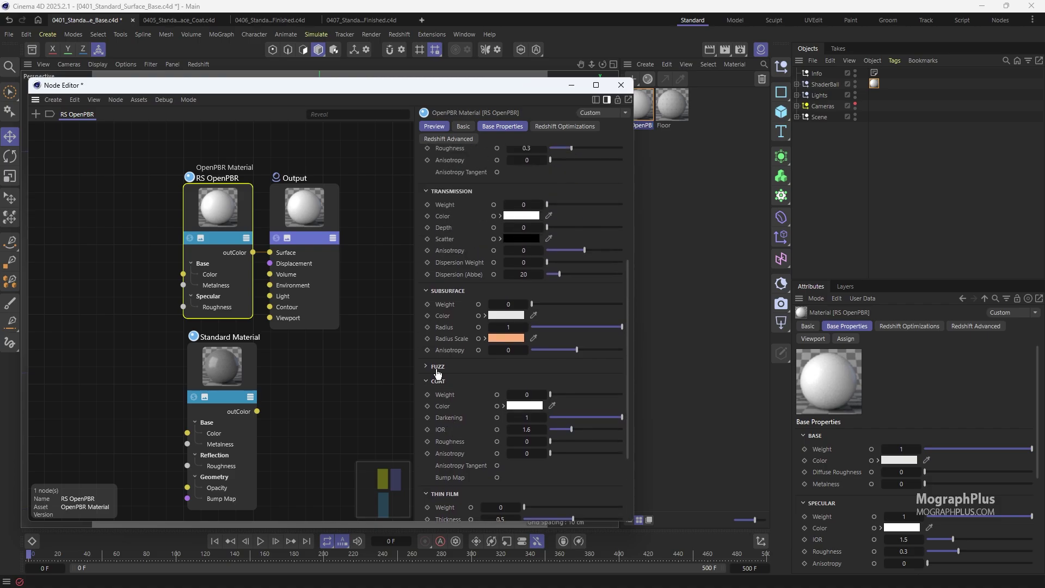
left_click(437, 374)
Compare the Standard Material's Sheen section, then review RS OpenPBR's Base Properties again
left_click(243, 357)
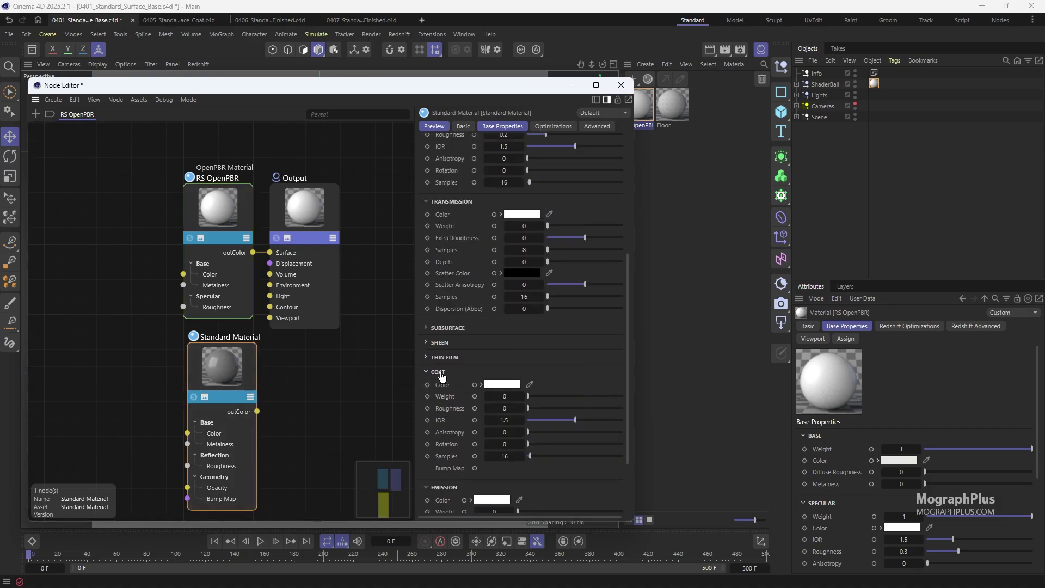
left_click(440, 343)
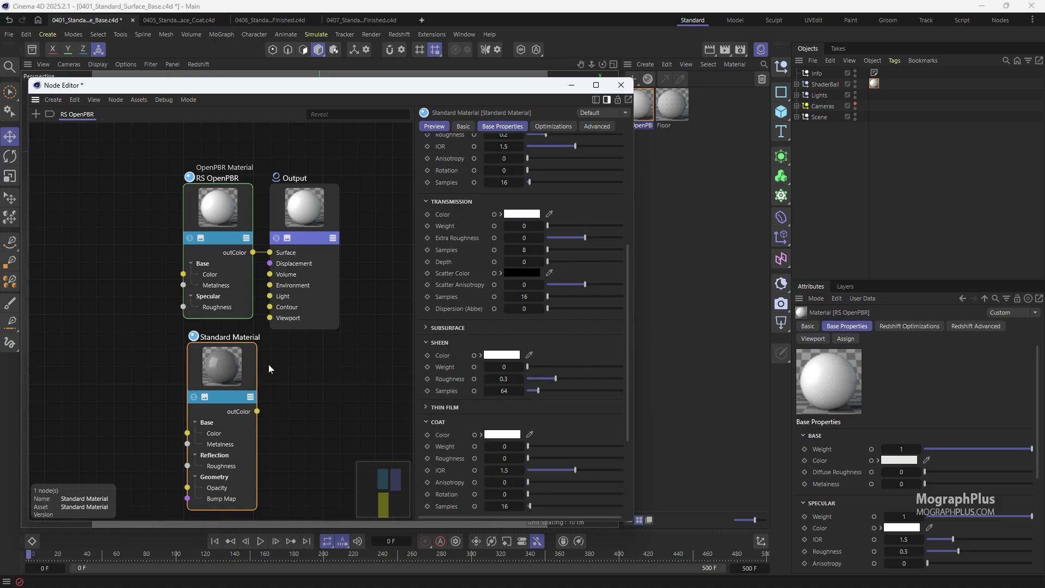
left_click(212, 210)
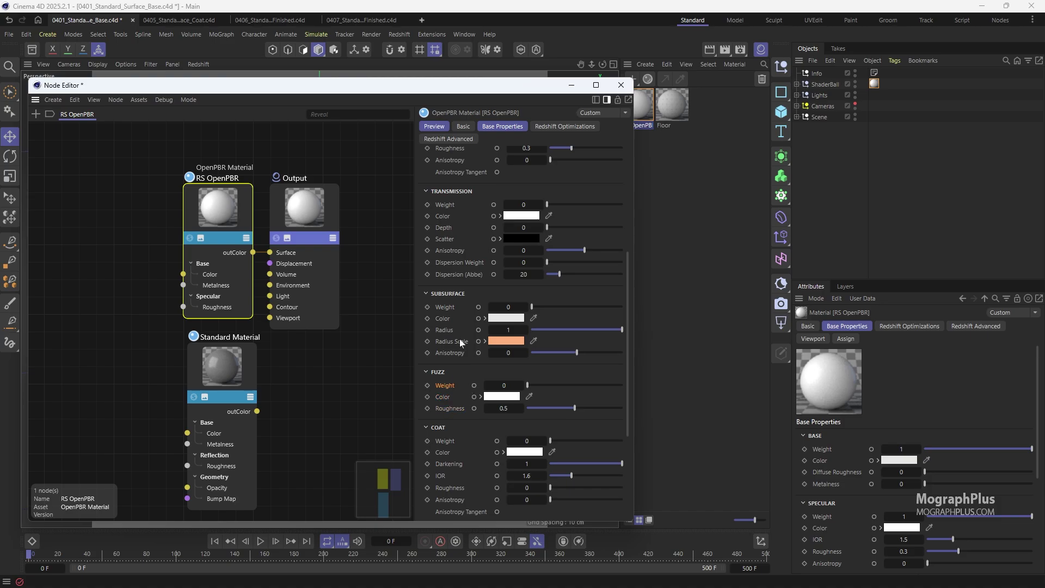
scroll(459, 330, "down", 2)
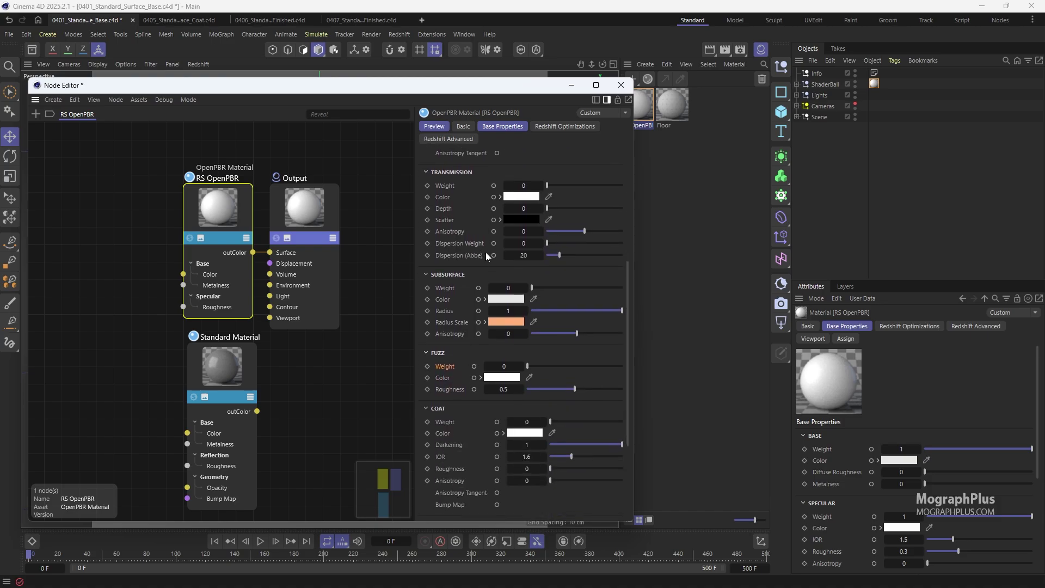
scroll(473, 226, "up", 6)
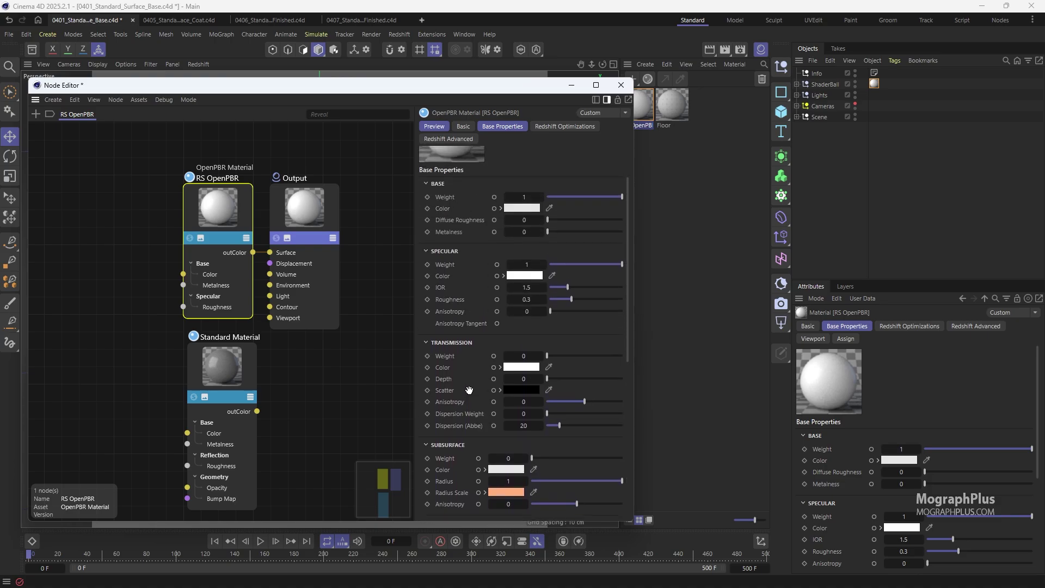
scroll(469, 391, "up", 2)
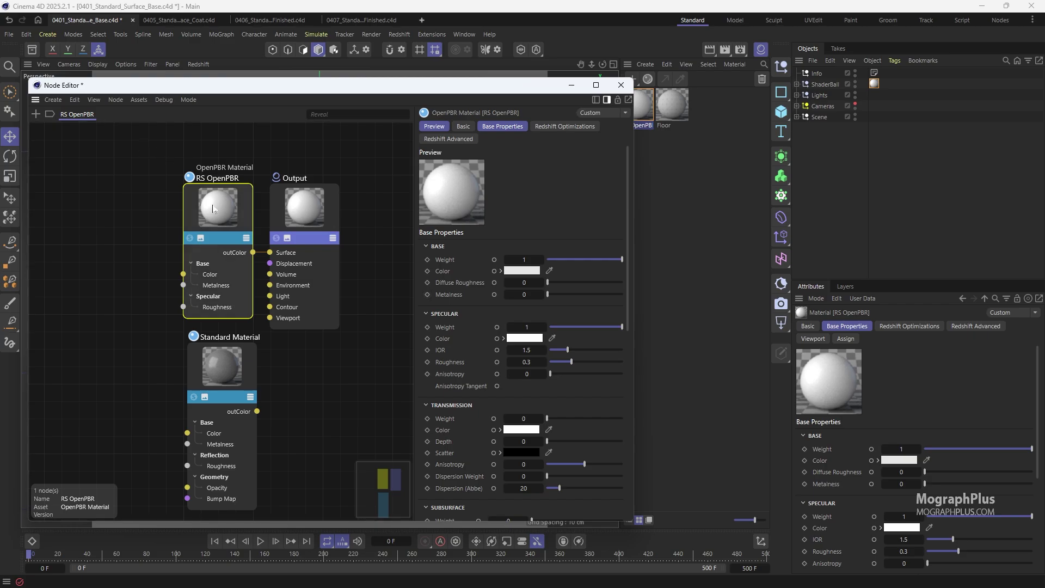
Hide the material preview, enlarge the Node Editor, list materials by name and widen the viewport
left_click(516, 127)
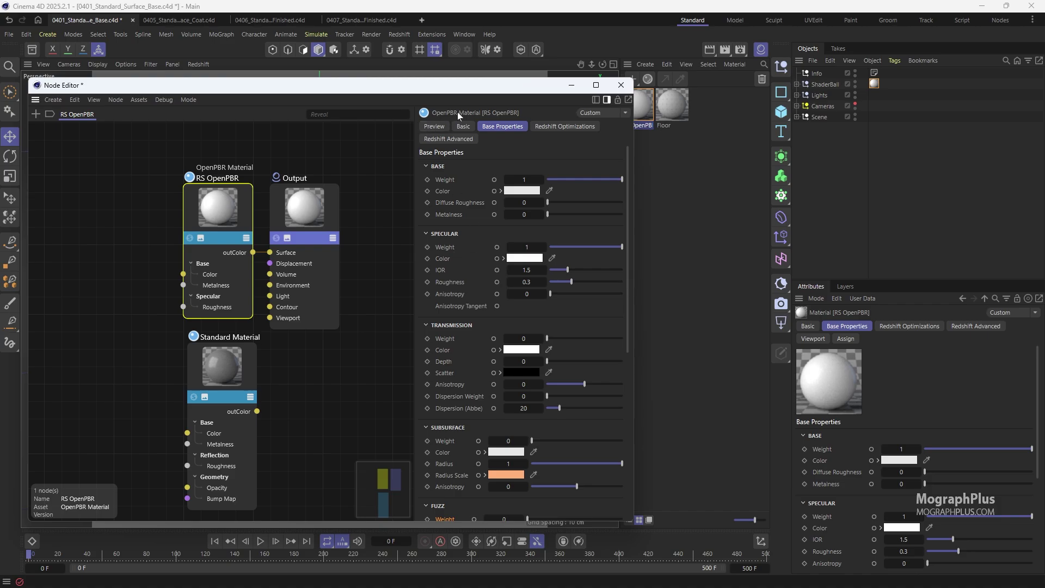
left_click_drag(488, 95, 467, 101)
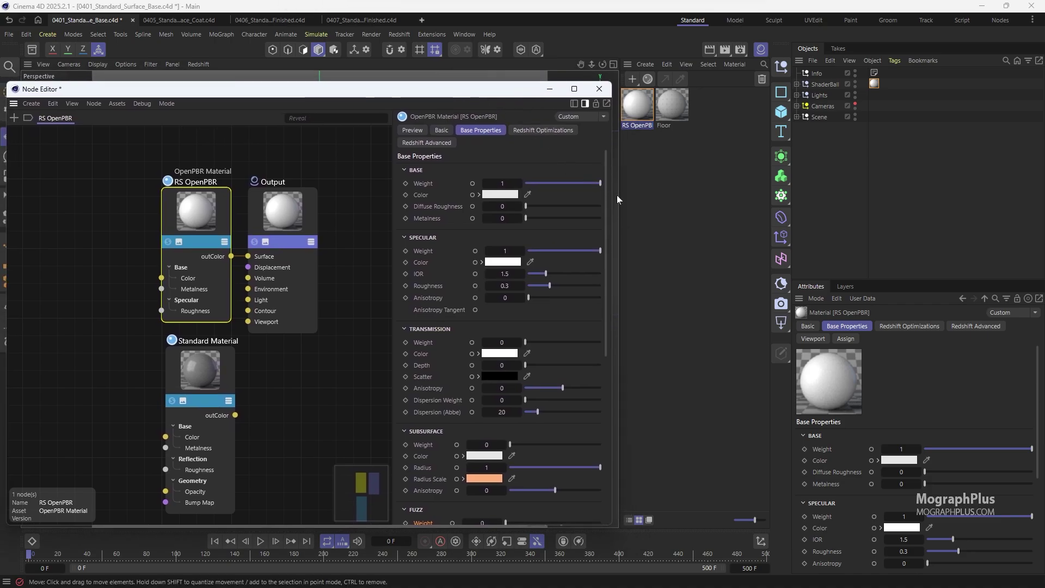
left_click_drag(613, 198, 648, 216)
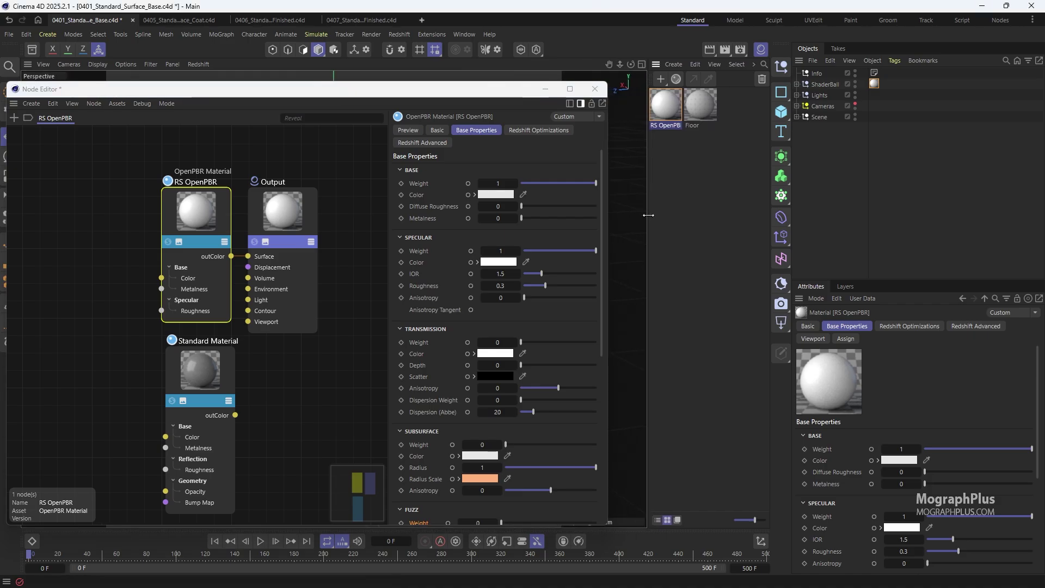
left_click(657, 520)
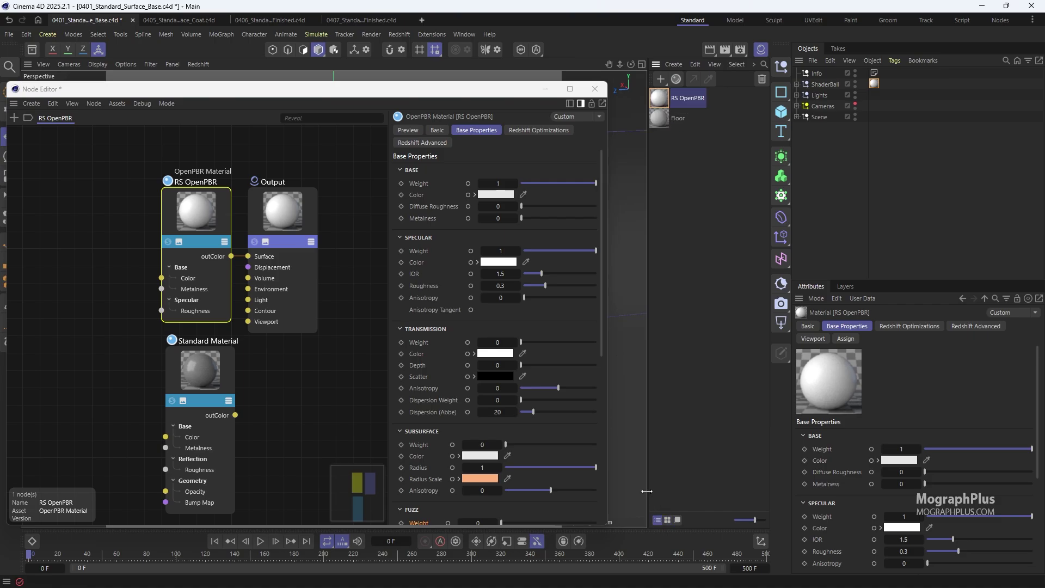
left_click_drag(647, 494, 663, 494)
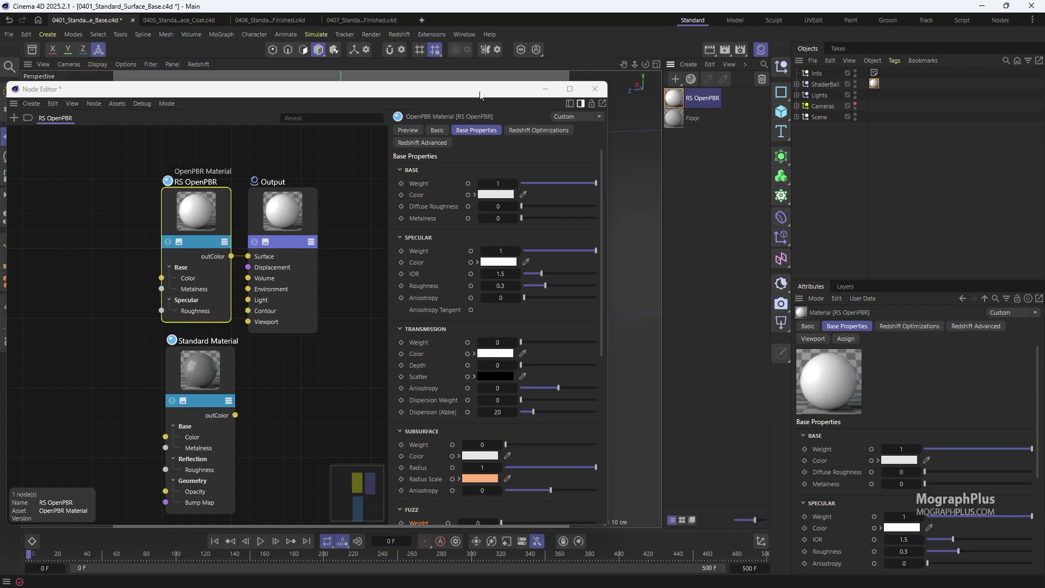
left_click_drag(480, 92, 475, 89)
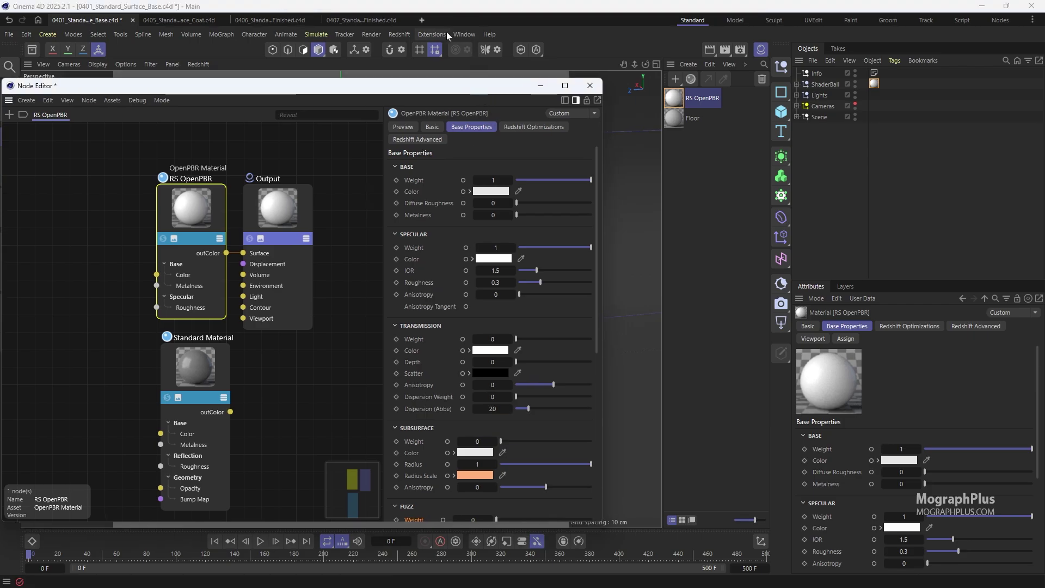
Open the Redshift RenderView and check the Standard Material's diffuse models, keeping Oren-Nayar
left_click(403, 34)
left_click(465, 129)
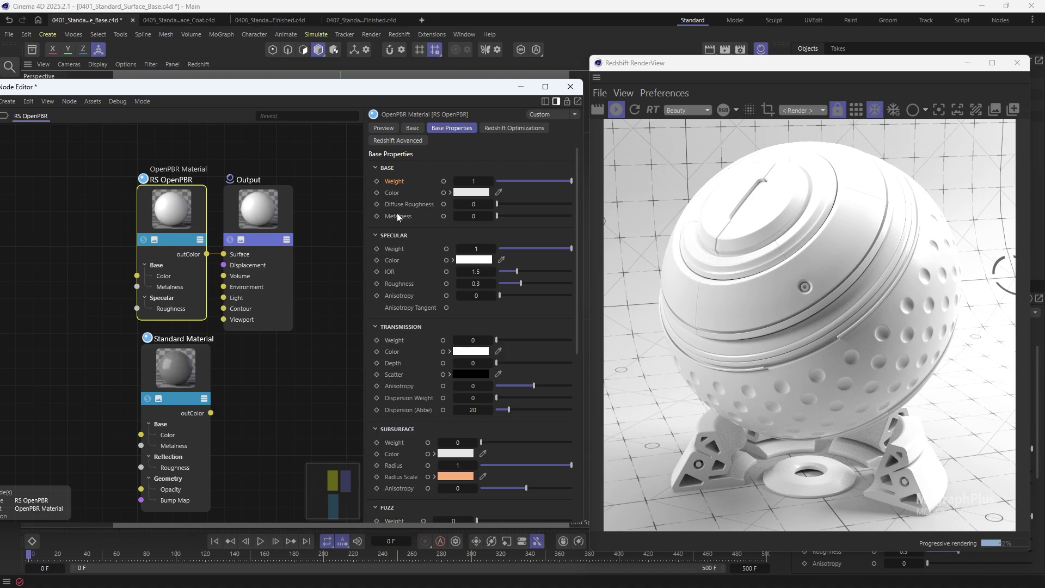
left_click(188, 375)
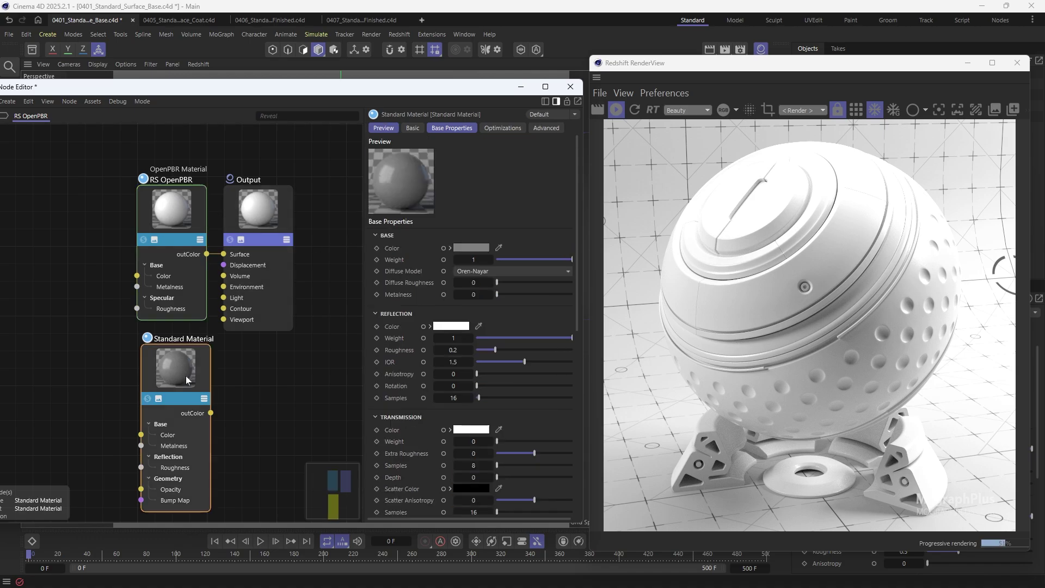
left_click(396, 294, "shift")
left_click(460, 272)
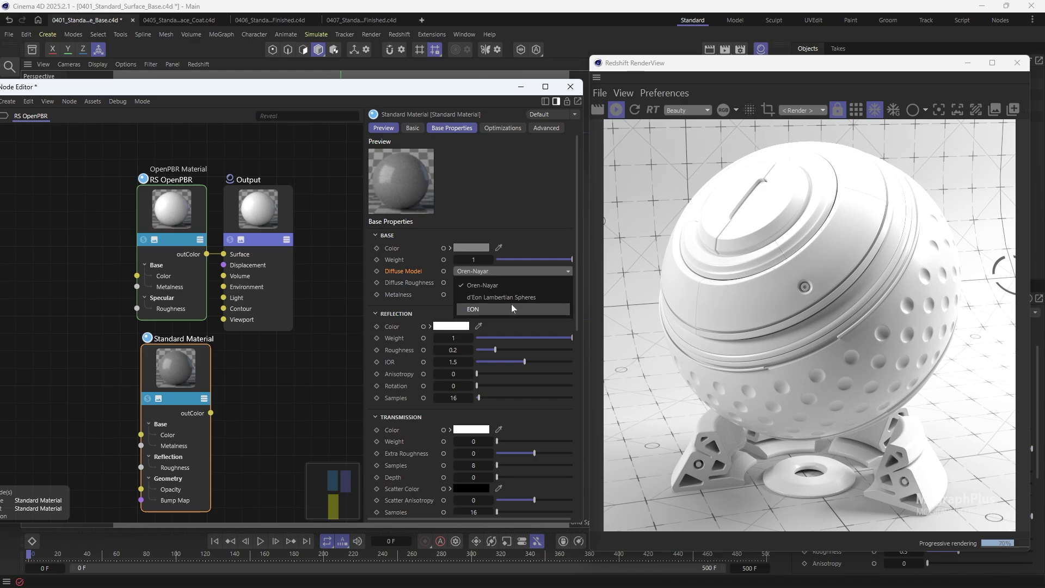
left_click(402, 279)
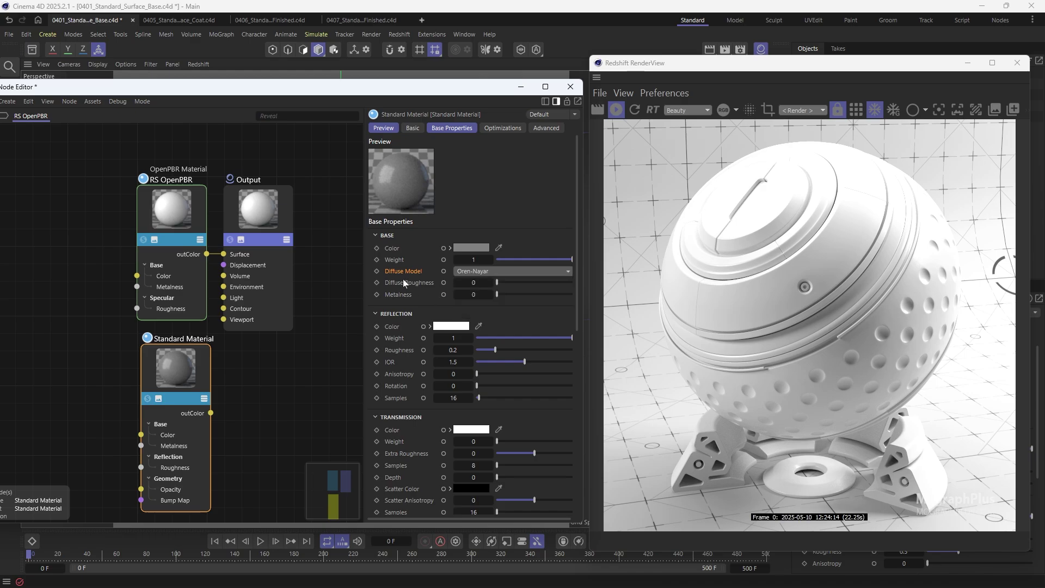
Bring up the context options for RS OpenPBR's base colour
left_click(173, 220)
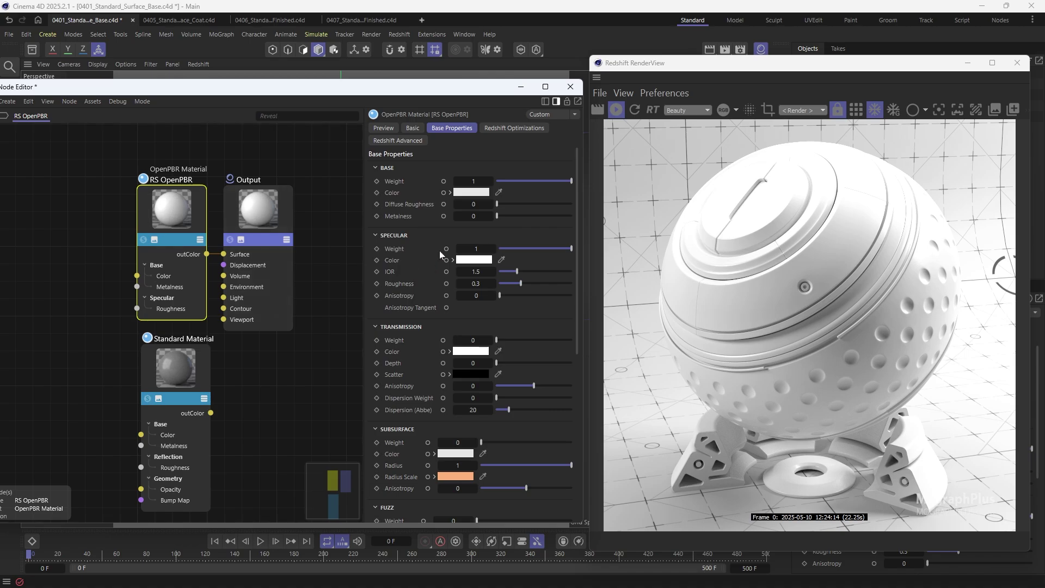
right_click(465, 197)
key("Escape")
Copy RS OpenPBR's white base colour and paste it into the Standard Material
right_click(474, 197)
key("Escape")
left_click(178, 364)
right_click(470, 247)
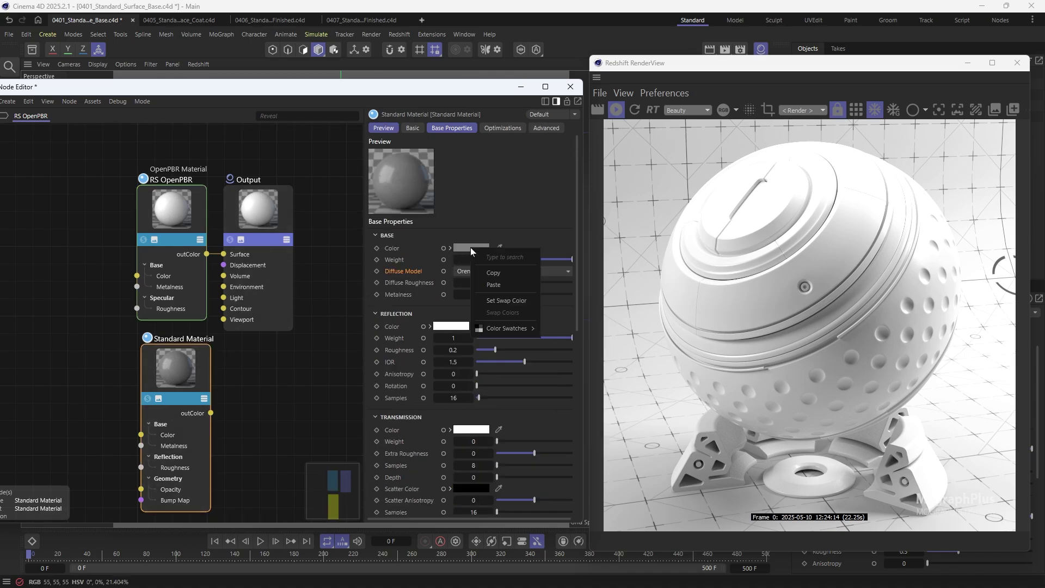
left_click(496, 285)
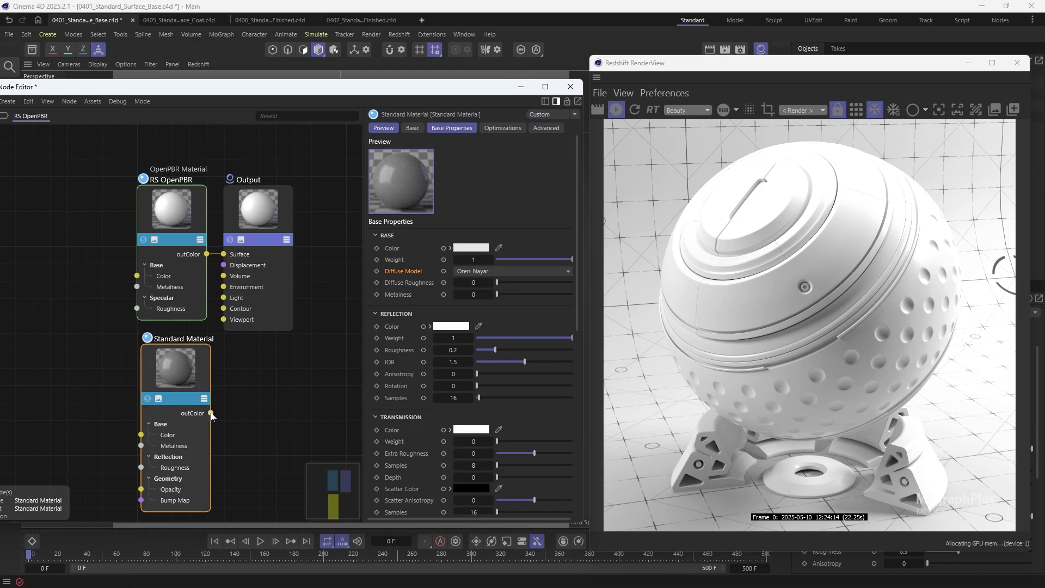
Render the Standard Material with metalness 1 and reflection weight 0.1, then rewire RS OpenPBR to Surface
left_click_drag(211, 413, 224, 254)
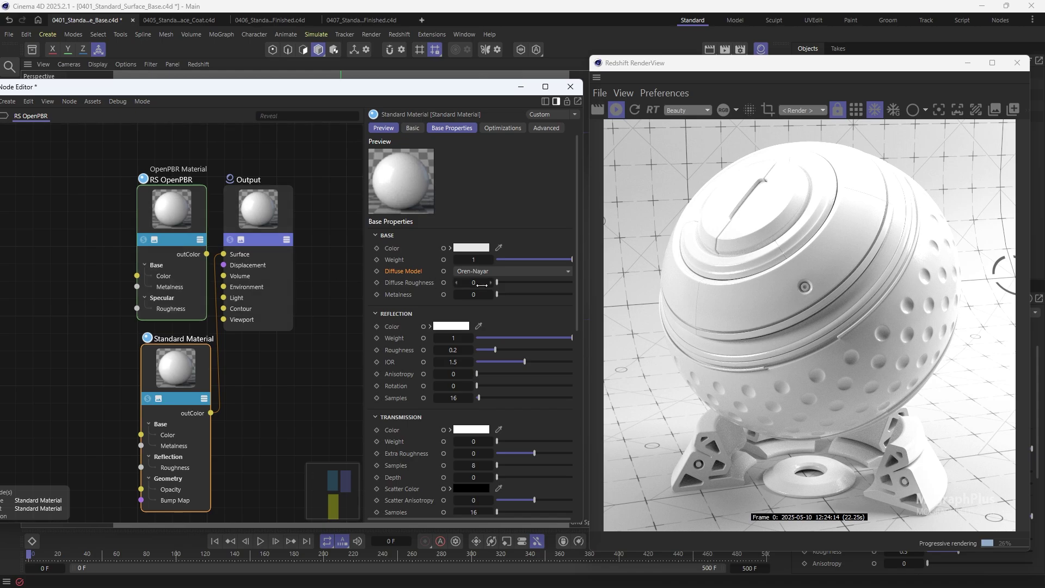
left_click_drag(497, 294, 579, 296)
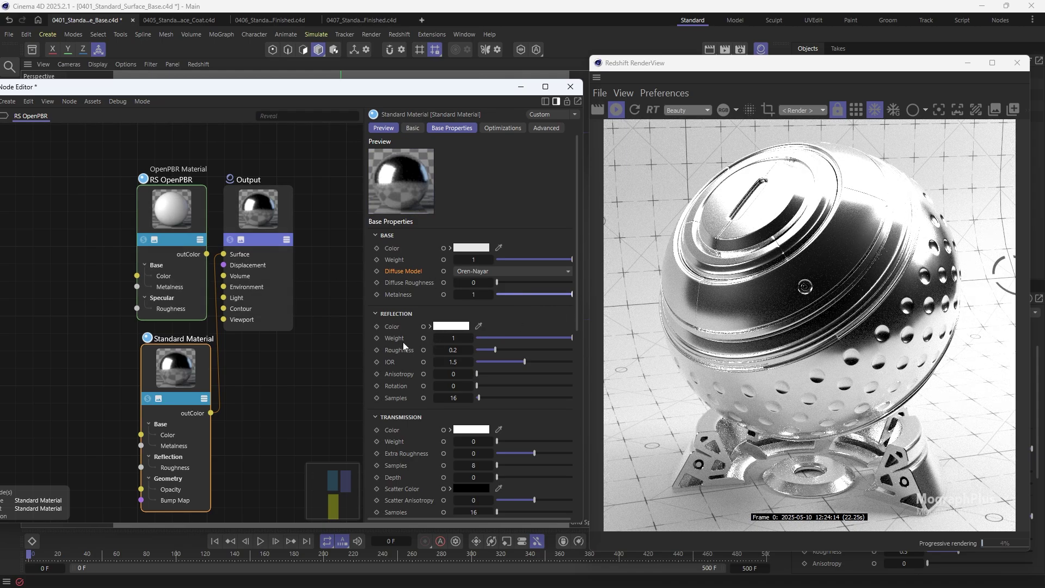
left_click_drag(548, 338, 573, 338)
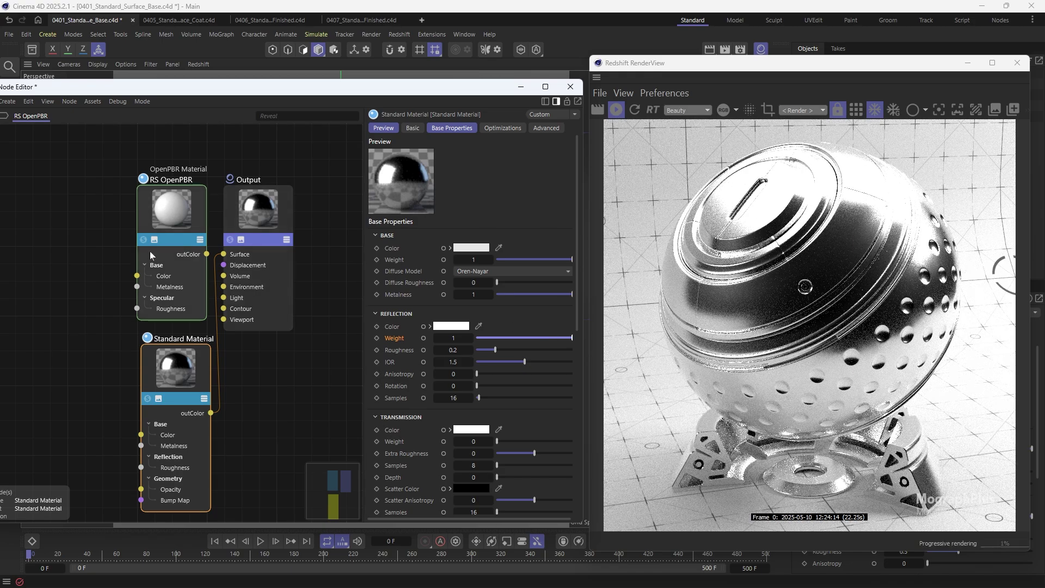
mouse_move(207, 254)
left_mouse_down()
mouse_move(230, 263)
mouse_move(224, 254)
left_mouse_up()
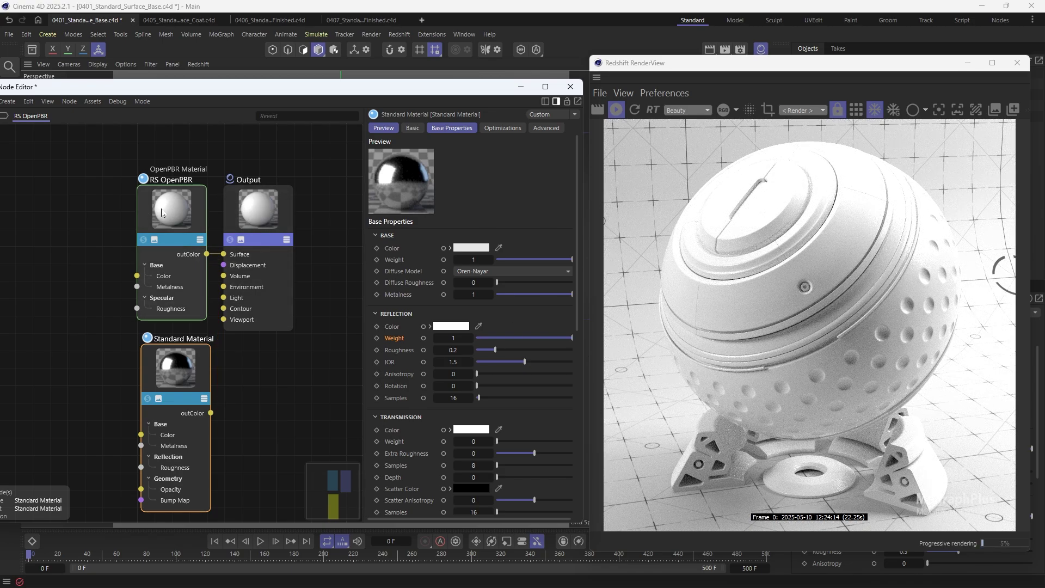
Test RS OpenPBR metalness at 1 and about 0.611, and specular weight around 0.285
left_click(144, 207)
left_click_drag(497, 216, 579, 218)
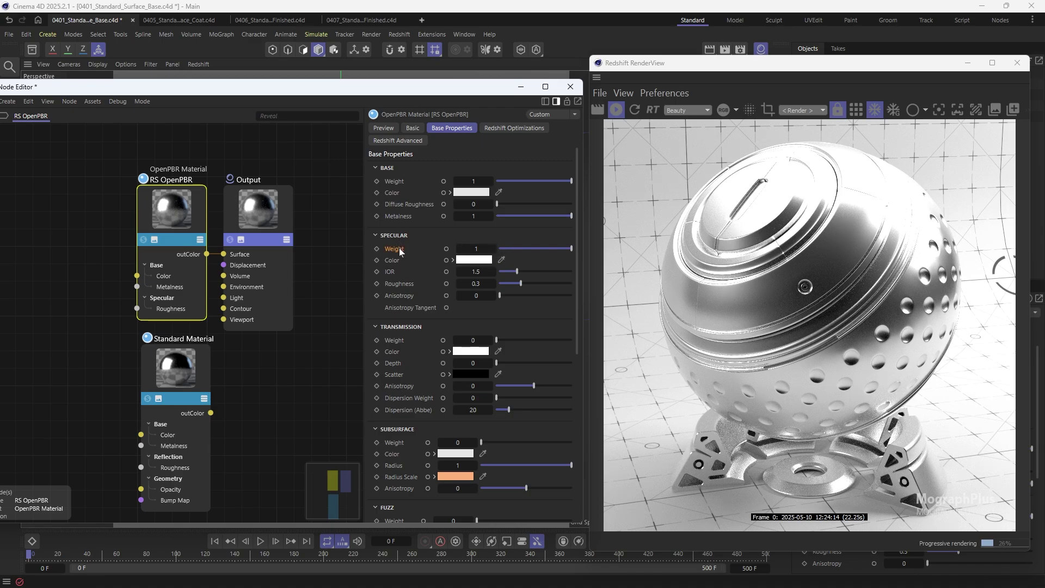
mouse_move(555, 249)
left_mouse_down()
mouse_move(501, 251)
mouse_move(571, 248)
left_mouse_up()
left_click(543, 216)
left_click_drag(518, 217, 573, 217)
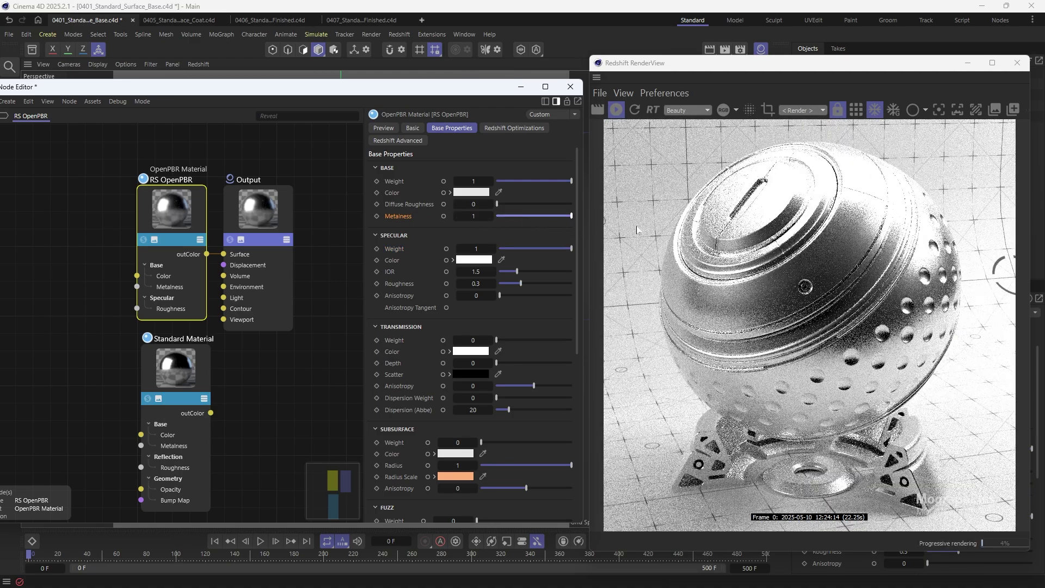
After checking the Standard Material, raise RS OpenPBR's specular anisotropy and enter 0.85
left_click(175, 363)
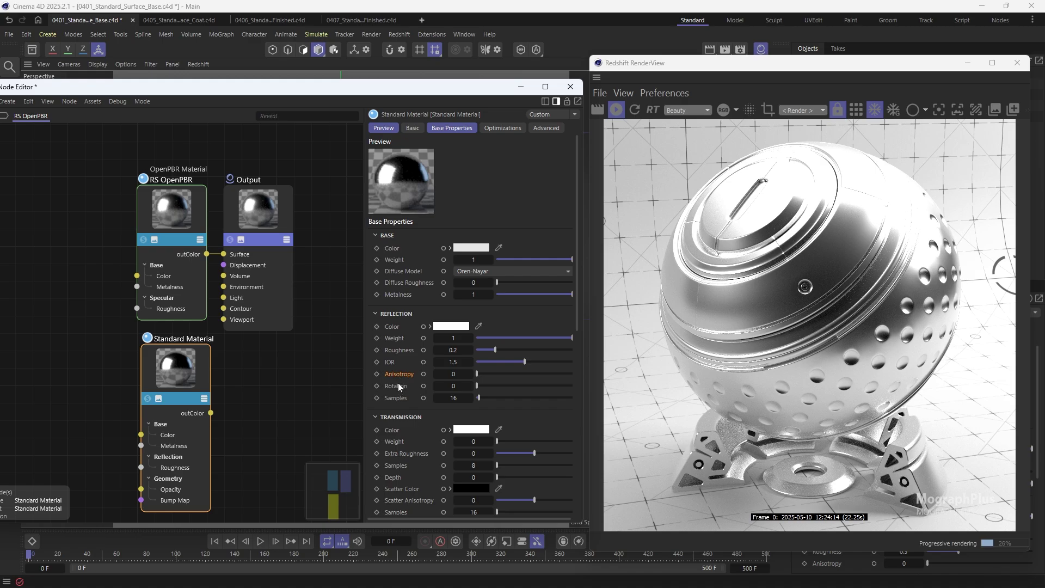
left_click(170, 206)
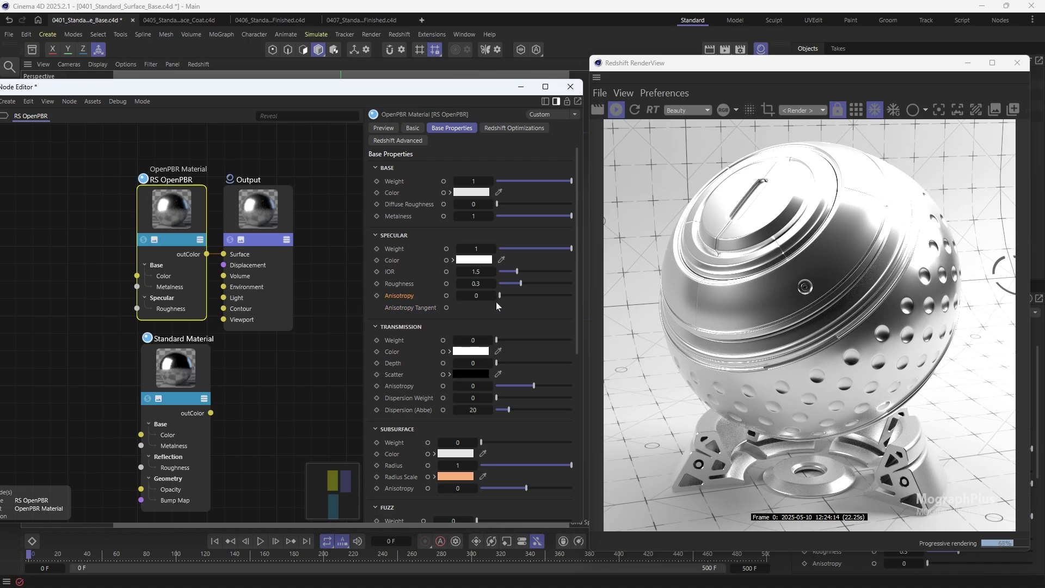
left_click_drag(502, 302, 534, 299)
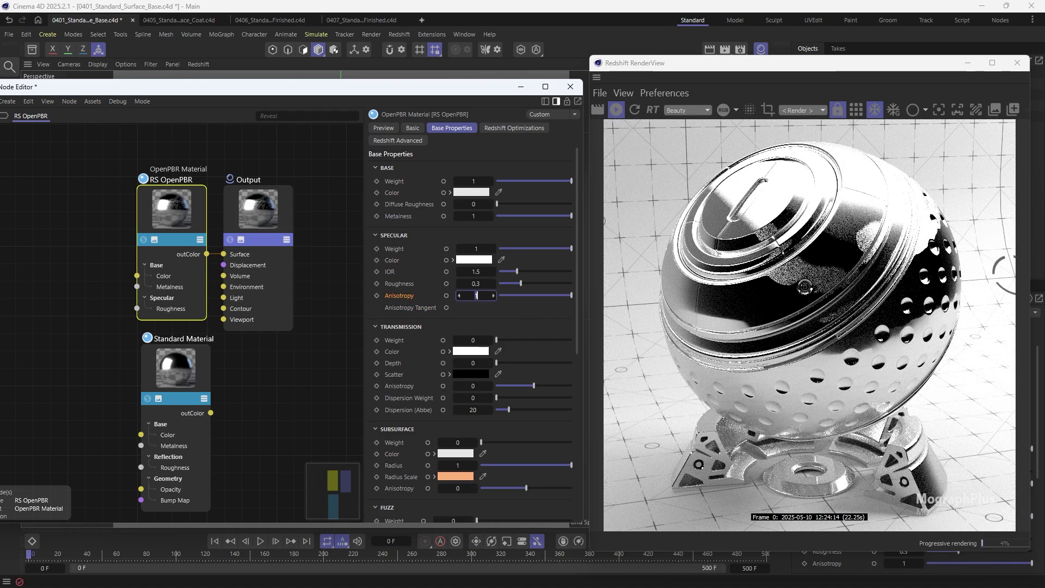
type("5")
key("Return")
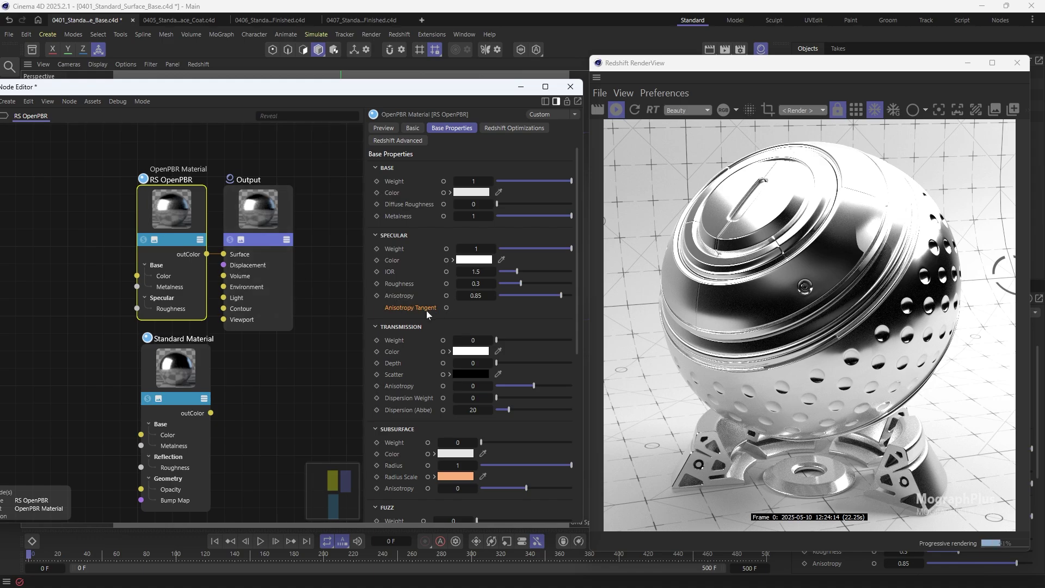
Add a Surface Tangent node to the graph, left of RS OpenPBR
middle_click_drag(101, 273, 116, 282)
left_click(115, 281)
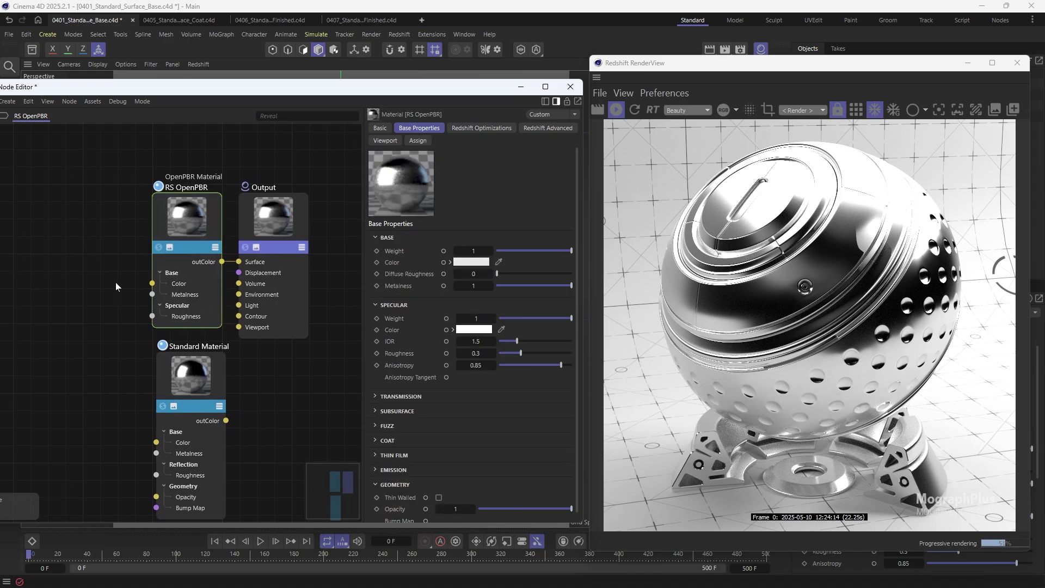
key("Tab")
type("tan")
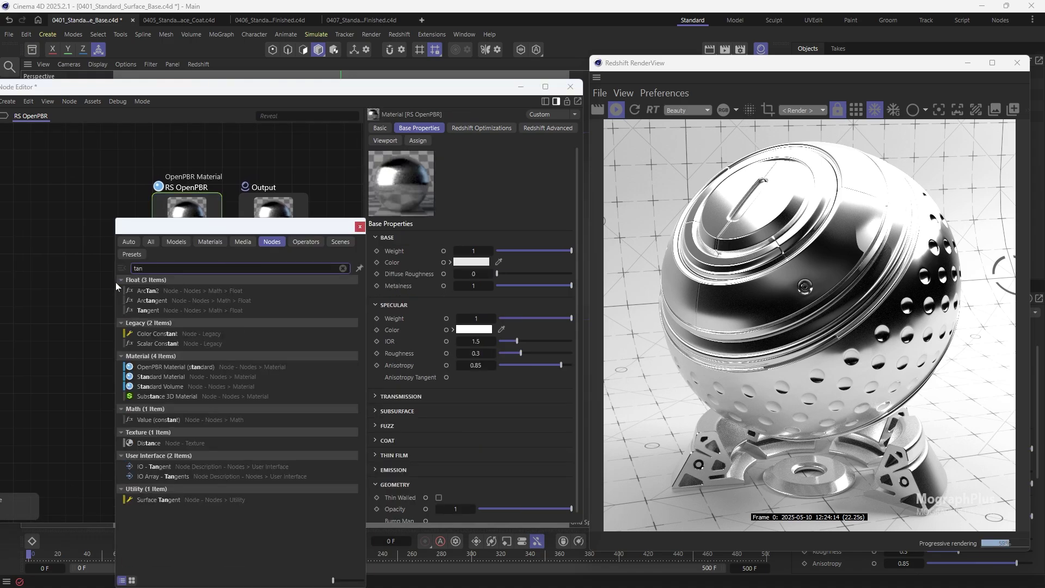
type("gent")
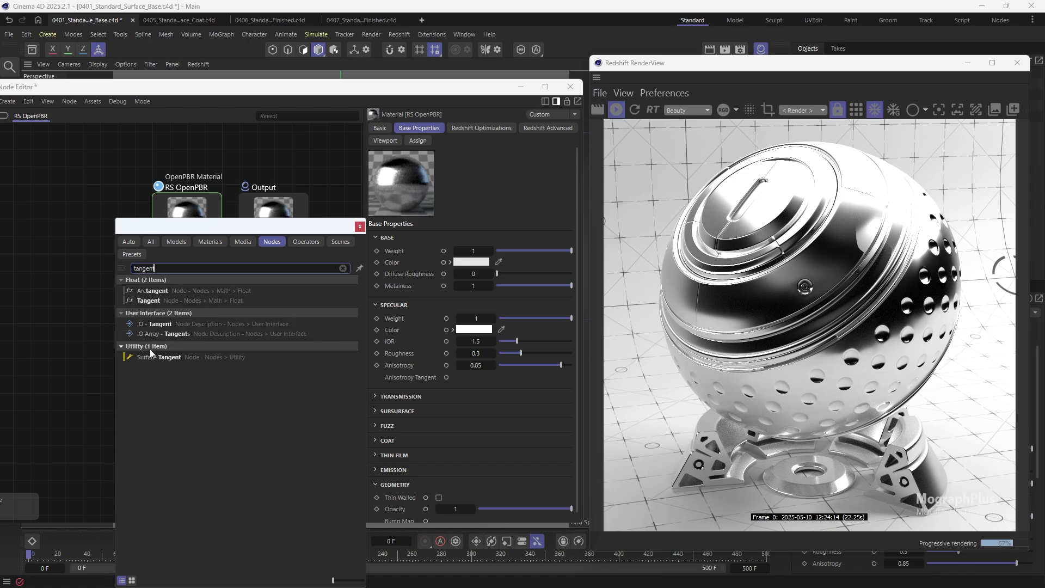
left_click(152, 355)
left_click(93, 250)
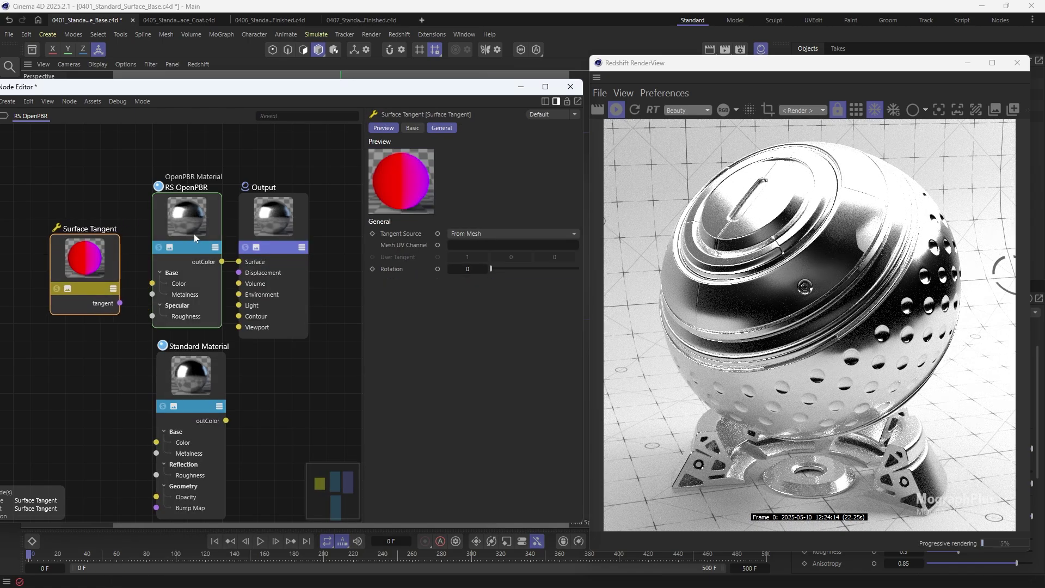
left_click(197, 231)
Wire Surface Tangent into RS OpenPBR's Anisotropy Tangent and set its rotation to about 0.485
left_click(446, 308)
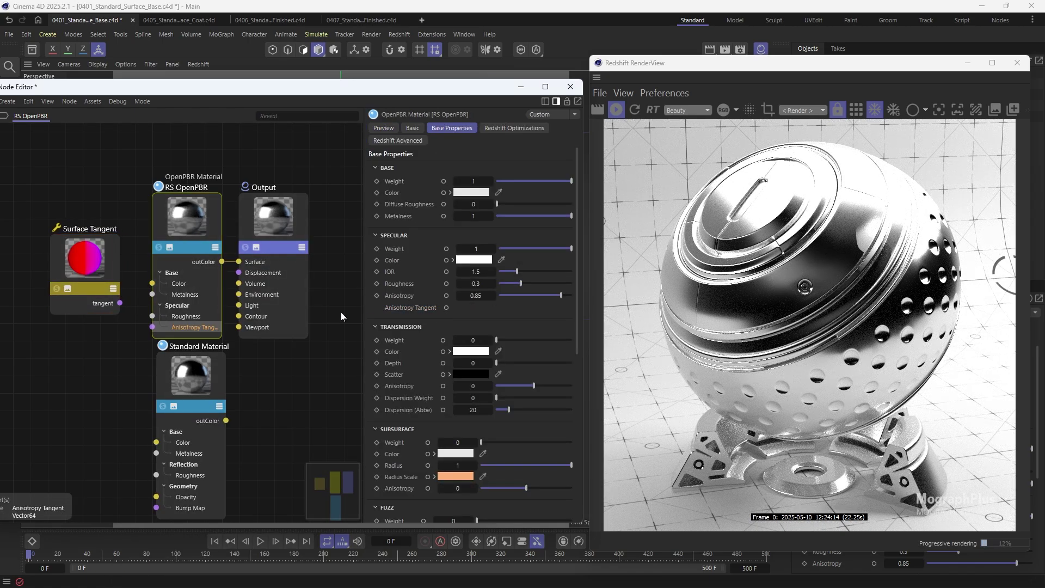
left_click_drag(119, 304, 154, 327)
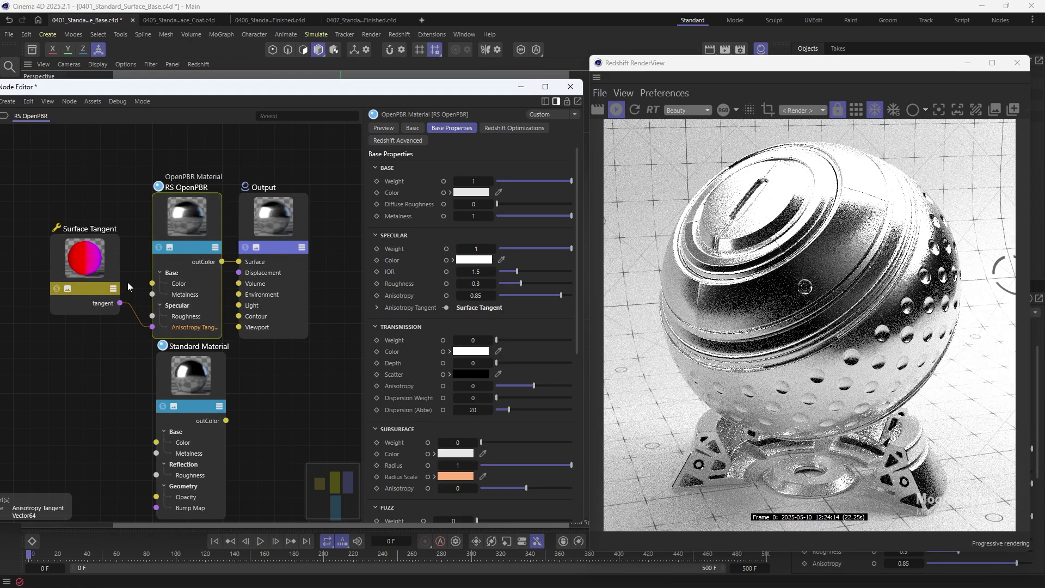
left_click(89, 254)
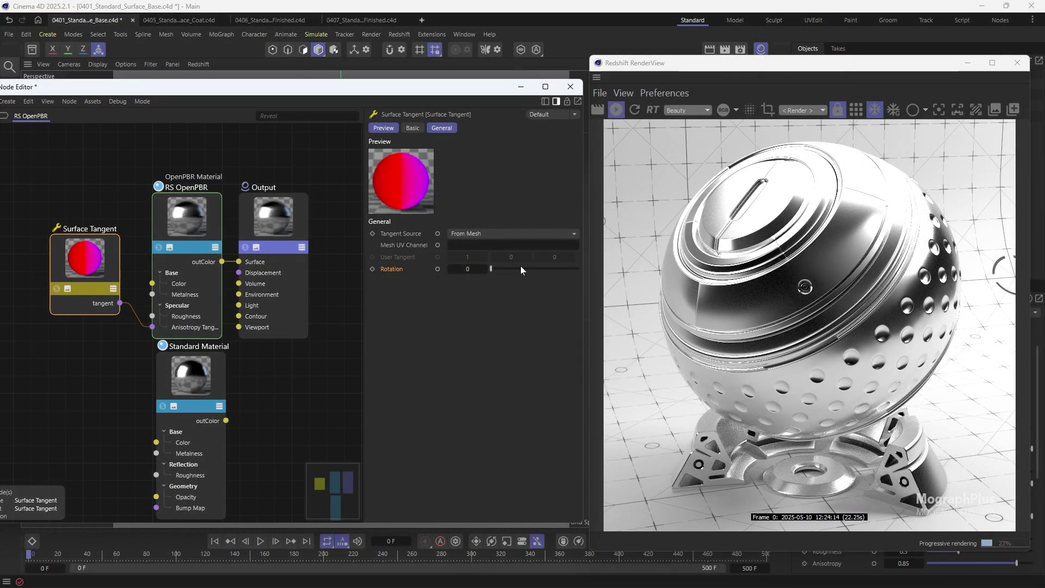
mouse_move(514, 271)
left_mouse_down()
mouse_move(551, 270)
mouse_move(514, 269)
mouse_move(531, 269)
left_mouse_up()
left_click(210, 208)
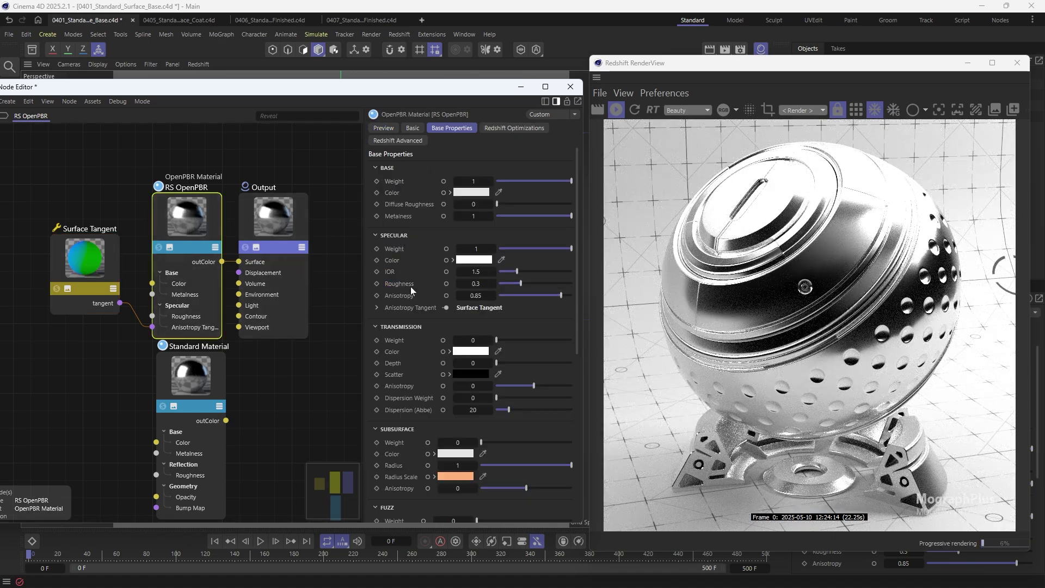
scroll(416, 305, "down", 1)
left_click(416, 305)
scroll(412, 296, "down", 8)
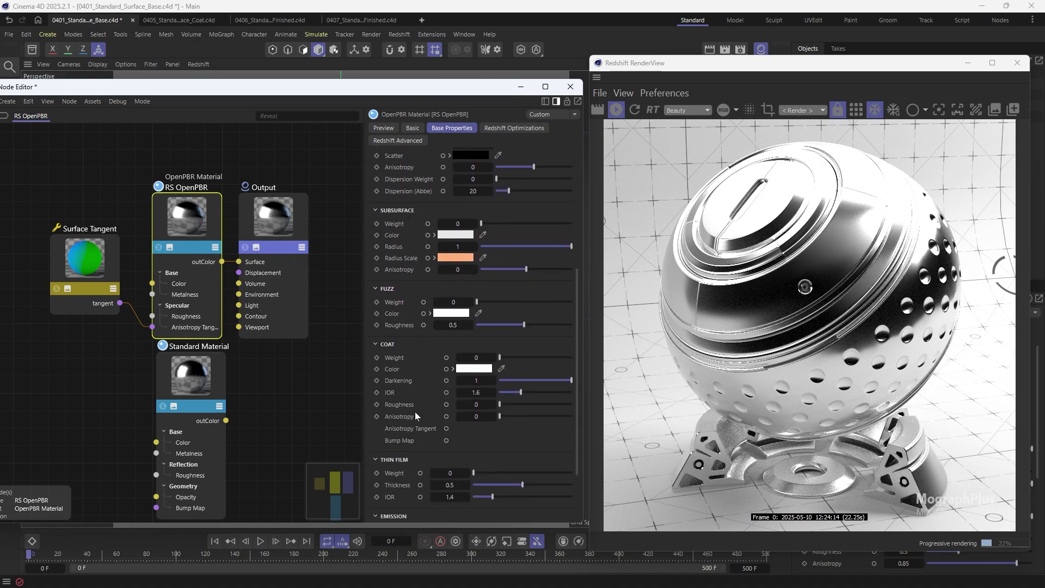
scroll(400, 320, "up", 4)
scroll(411, 429, "down", 5)
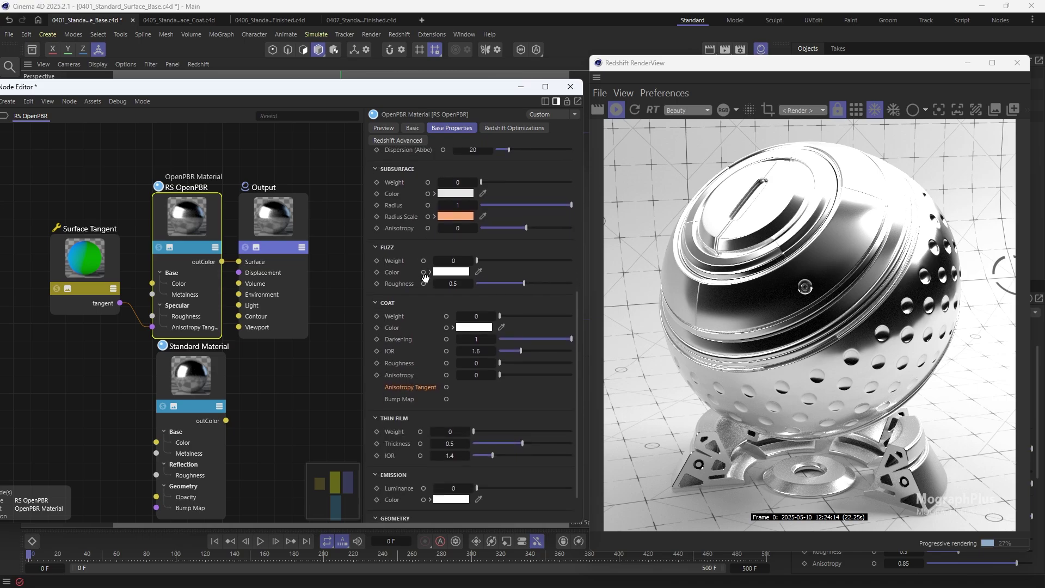
scroll(425, 278, "up", 4)
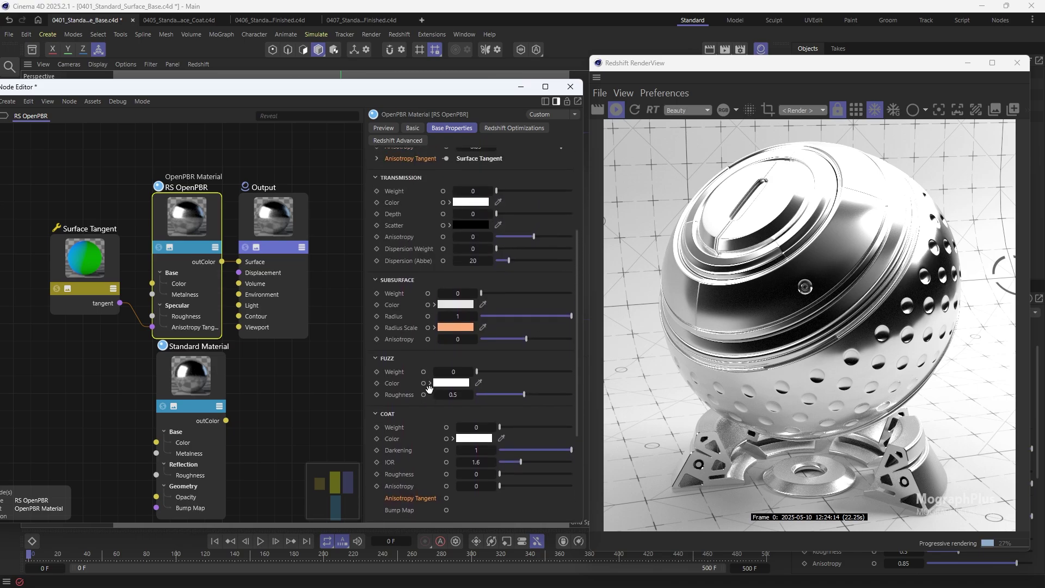
scroll(419, 294, "up", 2)
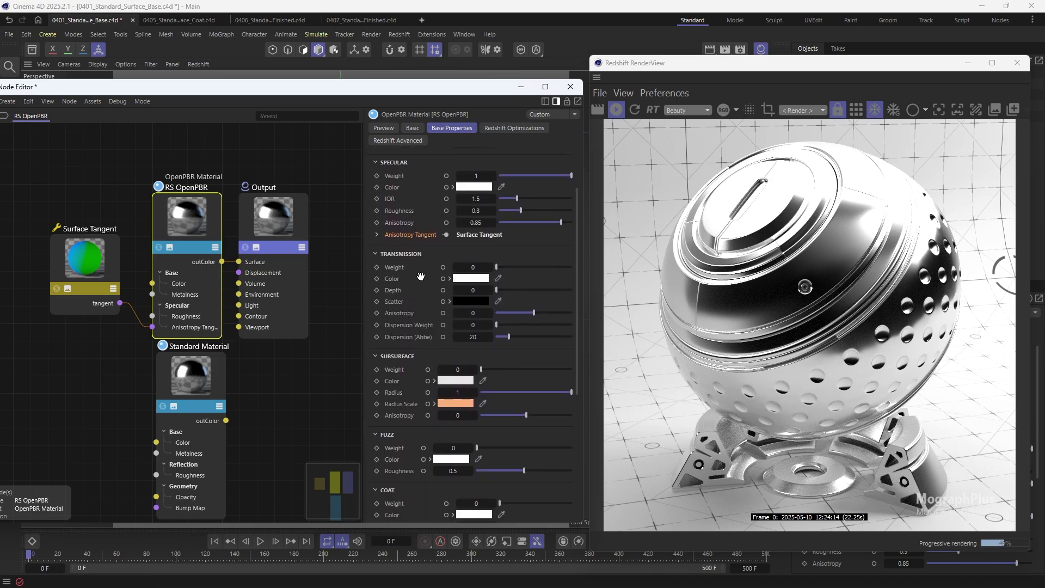
left_click(180, 381)
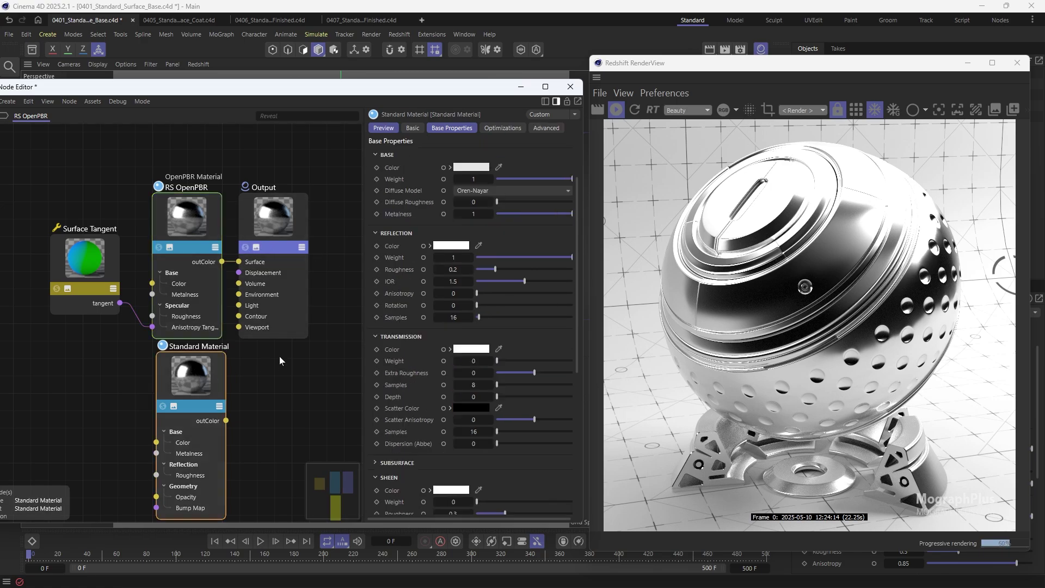
scroll(404, 347, "down", 3)
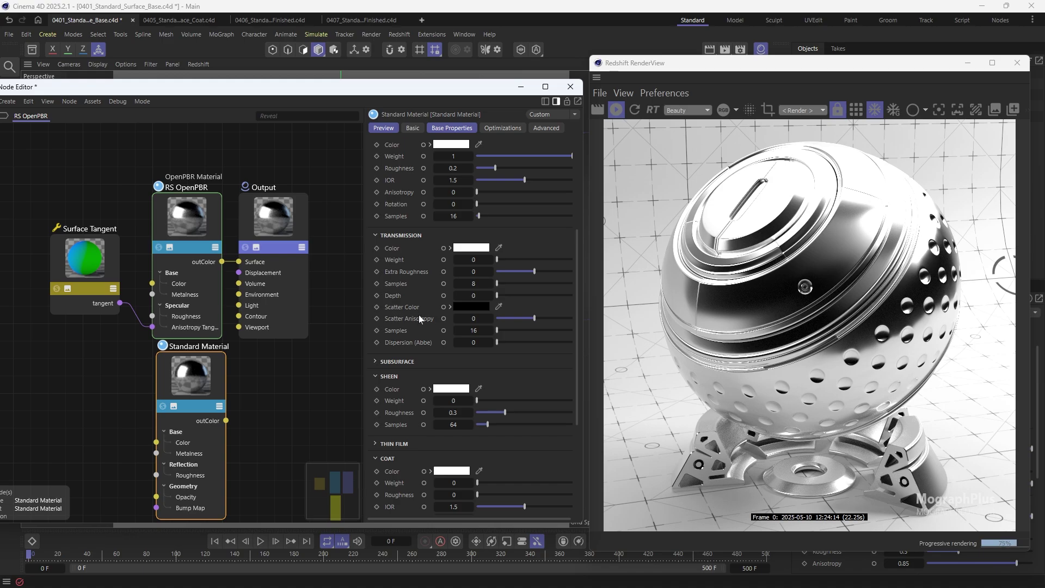
left_click(196, 214)
scroll(427, 296, "up", 3)
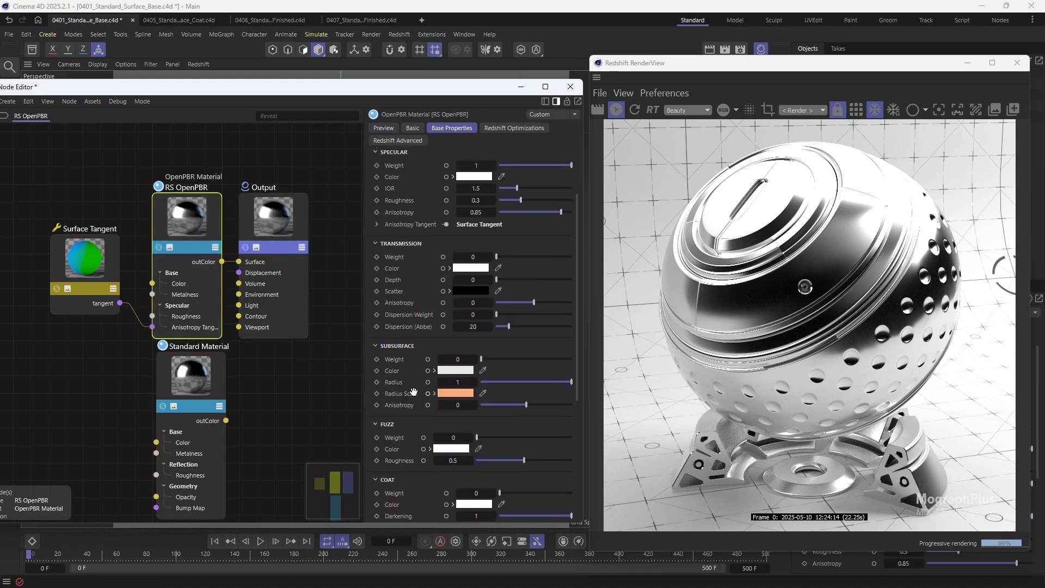
left_click(401, 292)
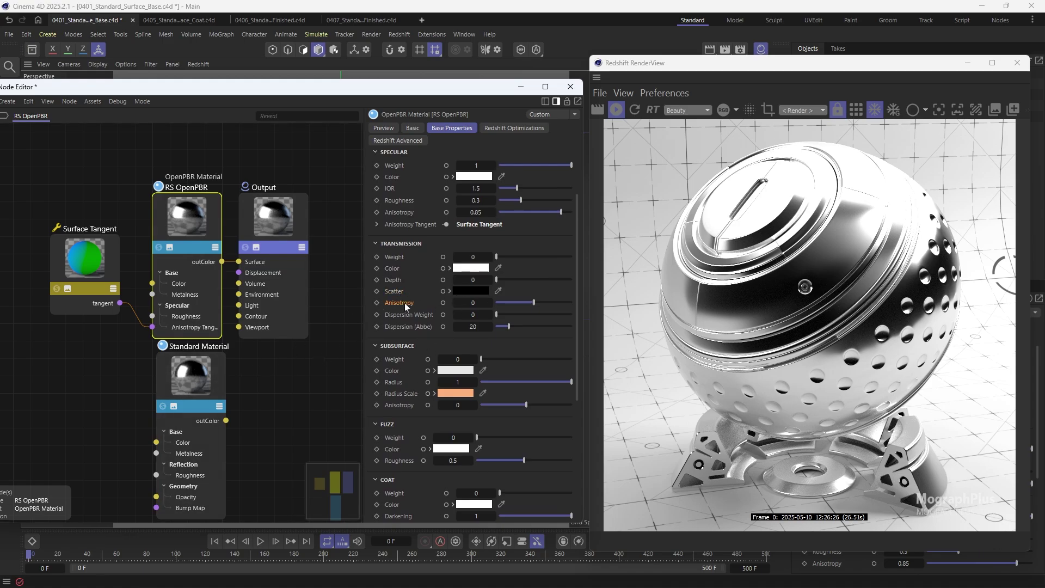
left_click(198, 377)
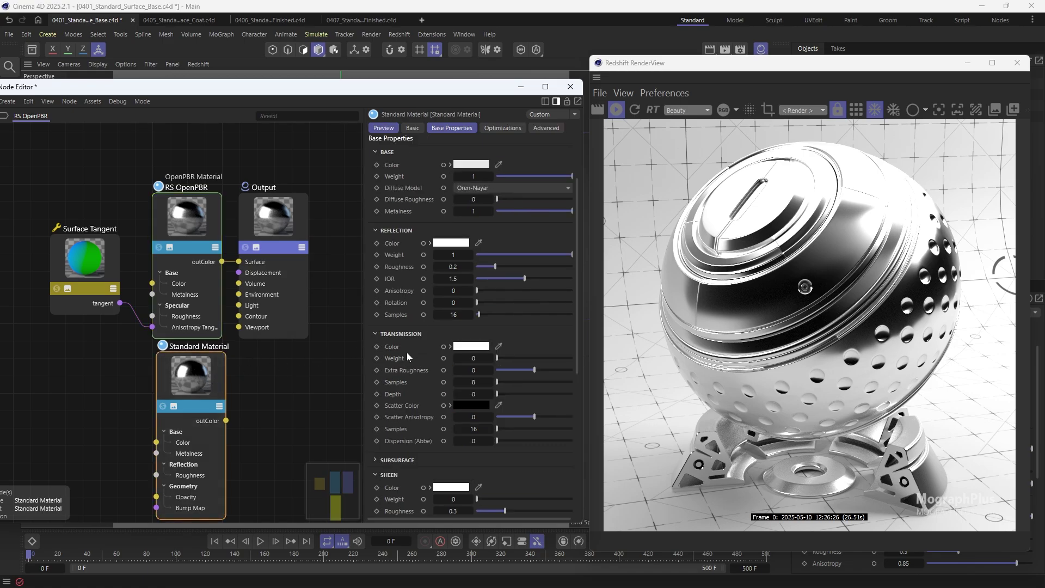
left_click(218, 214)
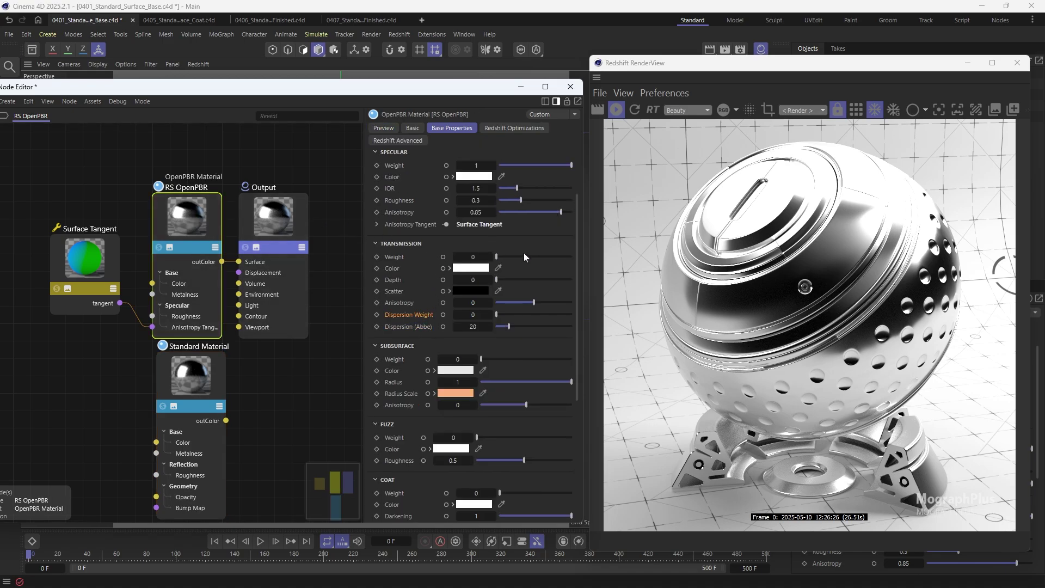
Set RS OpenPBR Transmission Weight to 1, Base Metalness to 0 and Specular Roughness to 0
left_click_drag(495, 256, 572, 256)
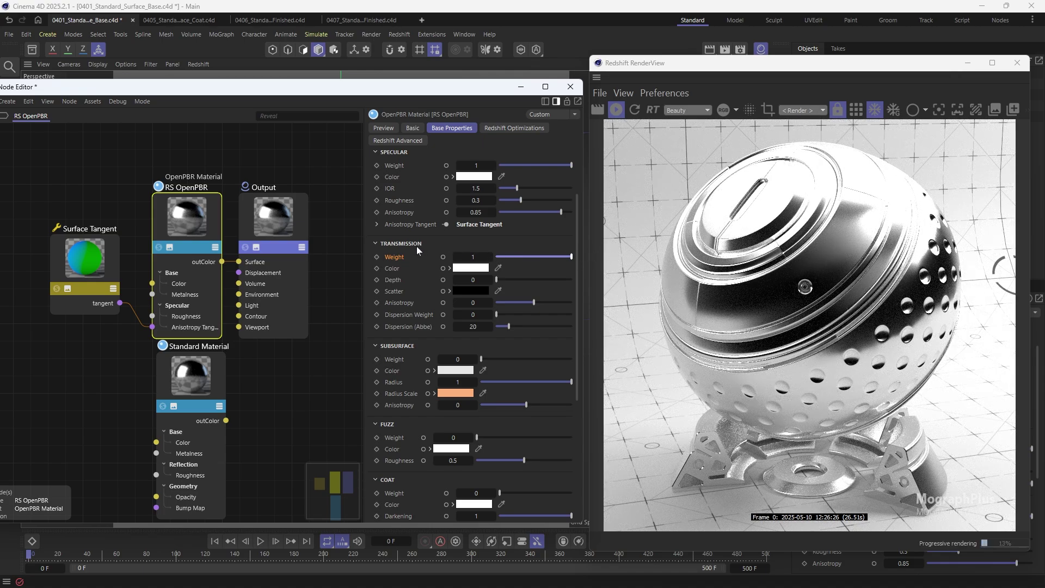
scroll(390, 201, "up", 3)
left_click_drag(457, 216, 482, 233)
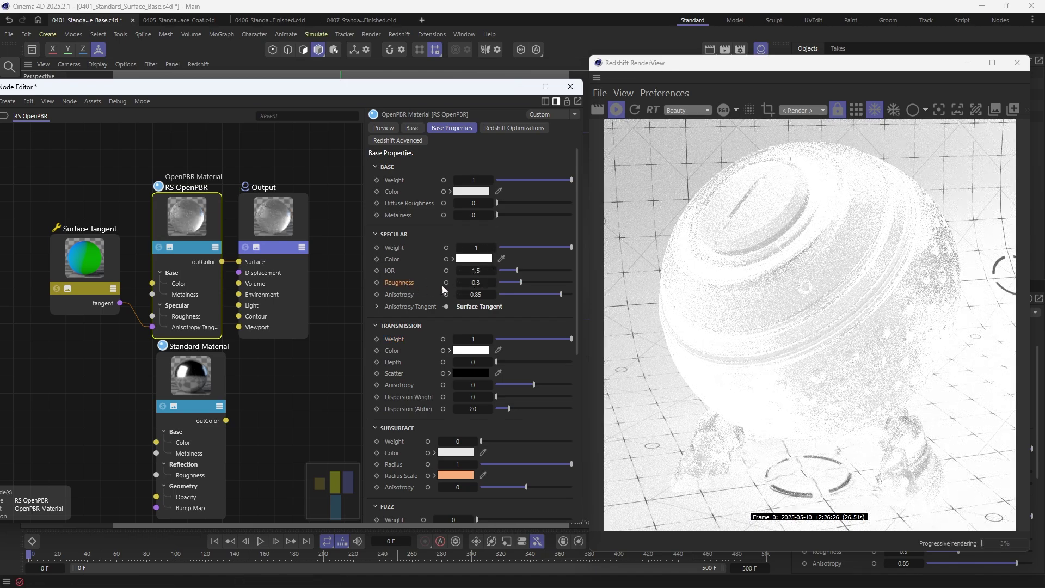
left_click_drag(457, 282, 427, 248)
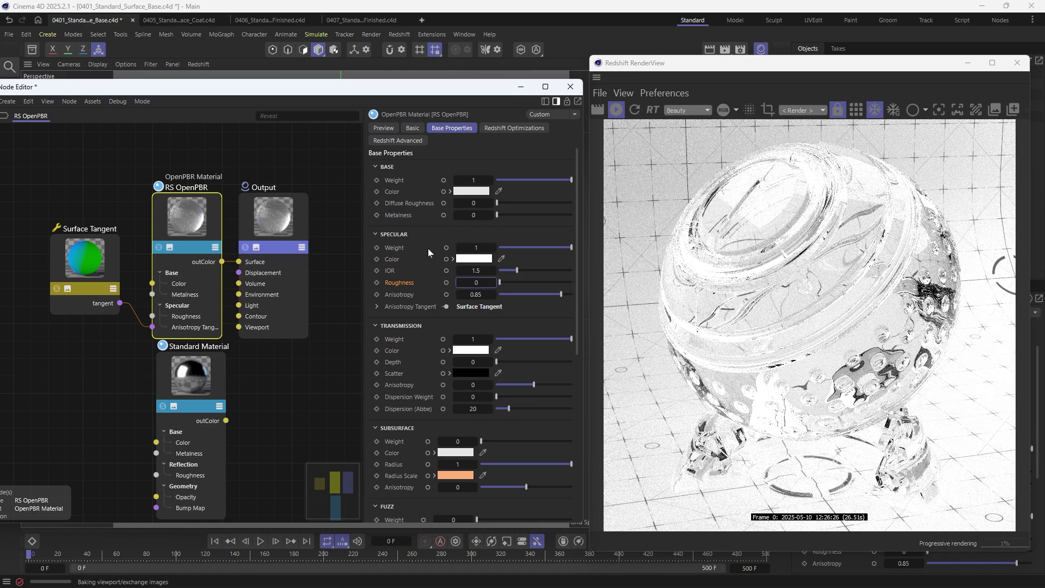
scroll(443, 277, "down", 5)
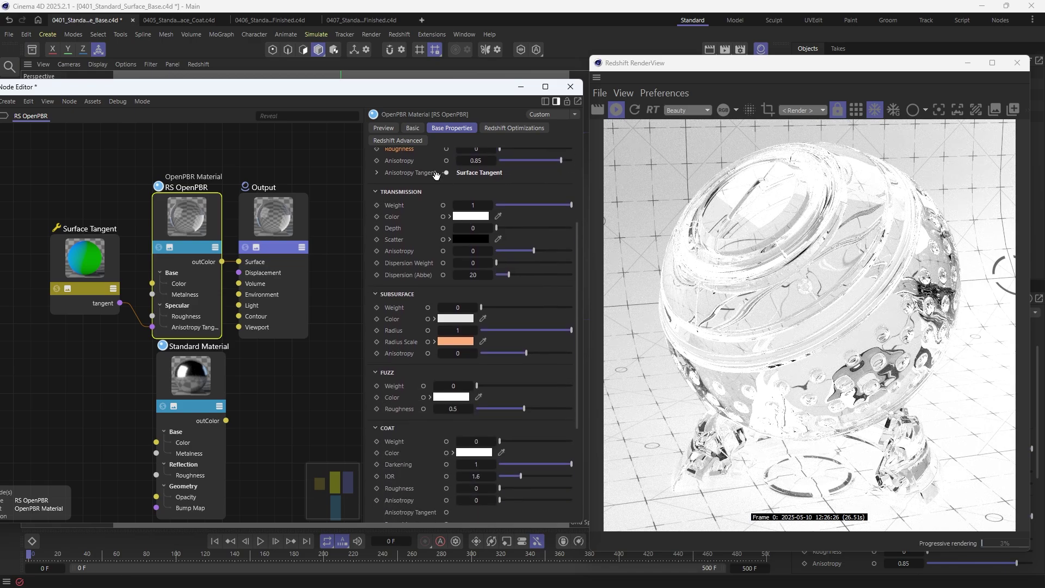
Set Transmission Dispersion Weight to full with Abbe 5, then try a weaker dispersion weight
scroll(436, 175, "down", 1)
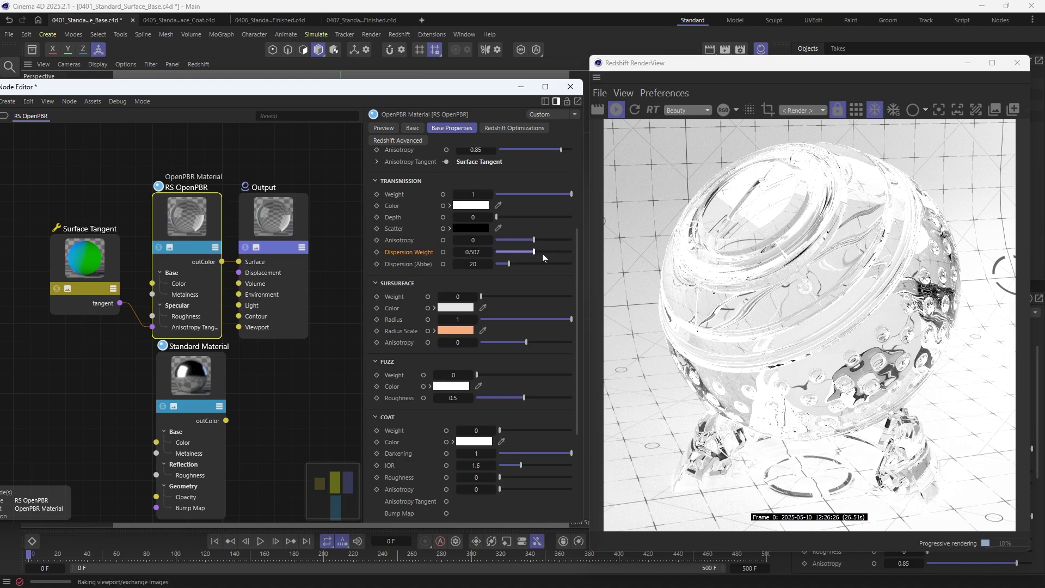
left_click_drag(547, 253, 575, 253)
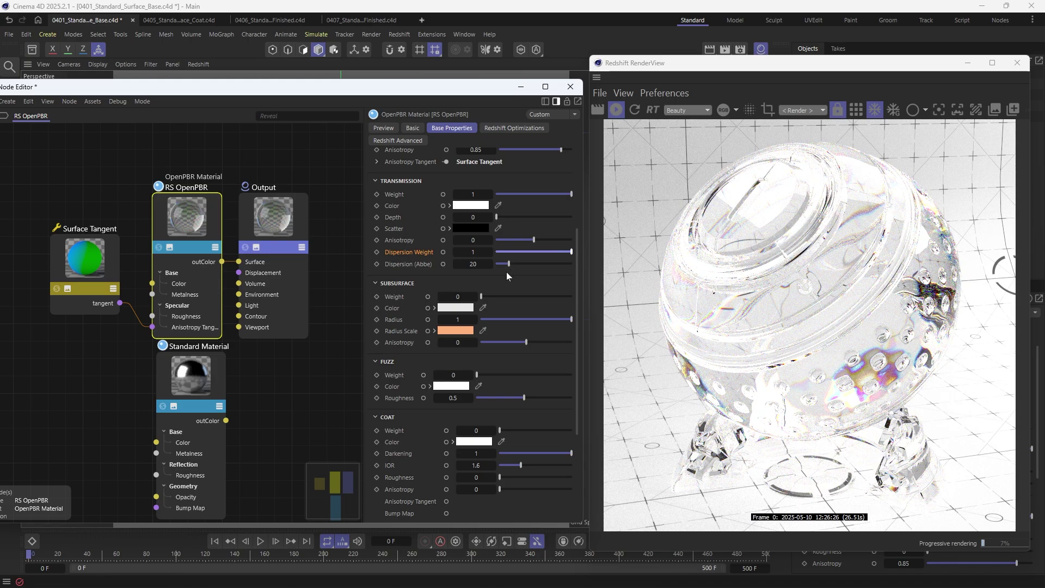
left_click(457, 267)
type("5")
key("Return")
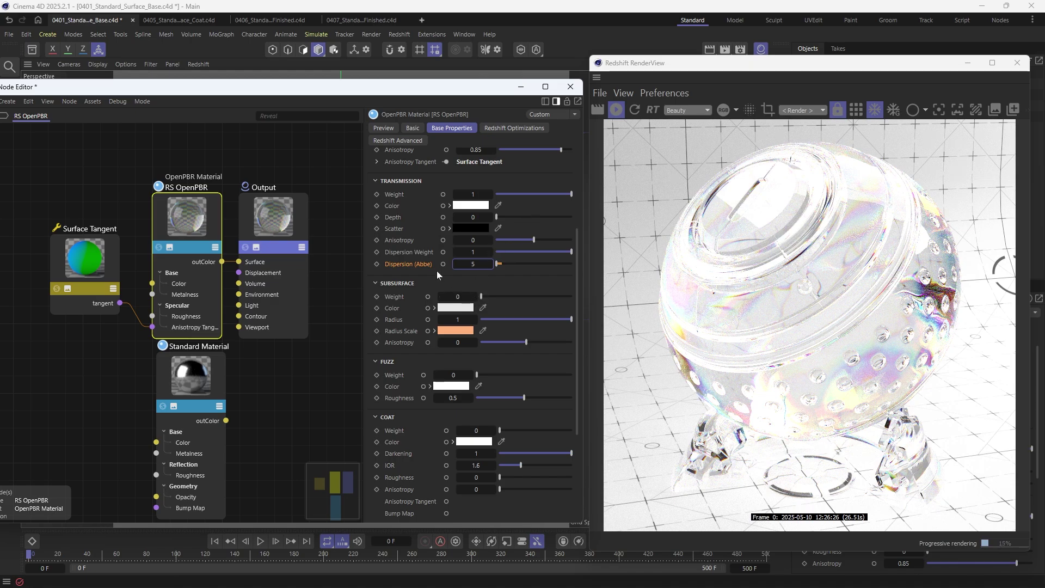
left_click_drag(529, 253, 577, 251)
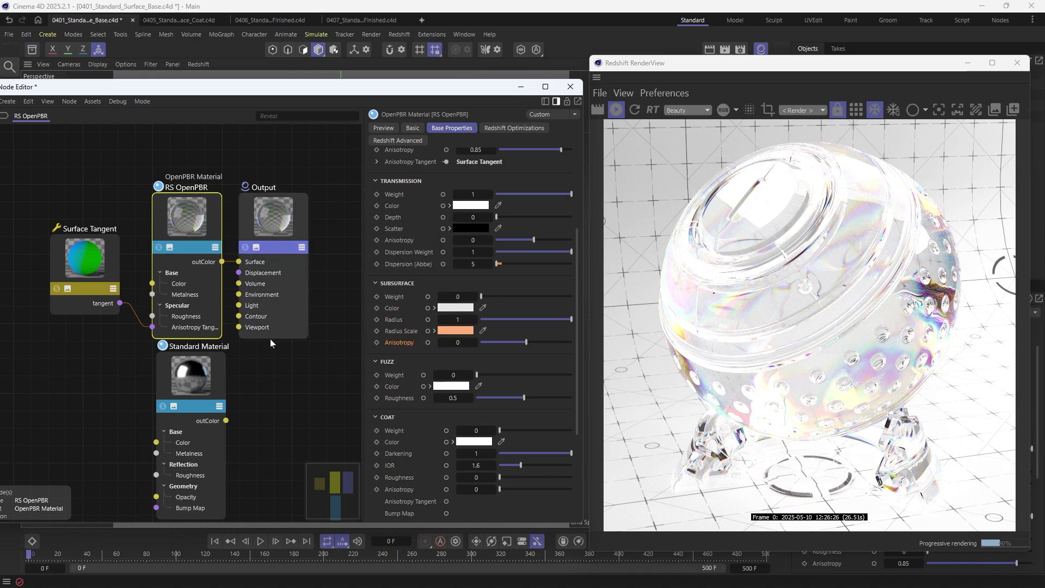
left_click(199, 379)
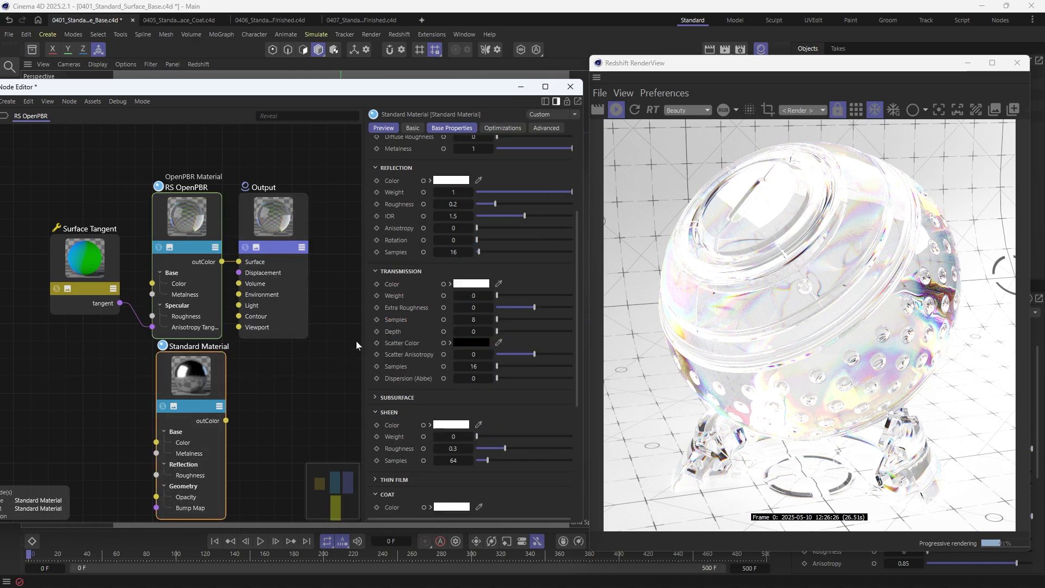
left_click(402, 402)
scroll(401, 315, "down", 2)
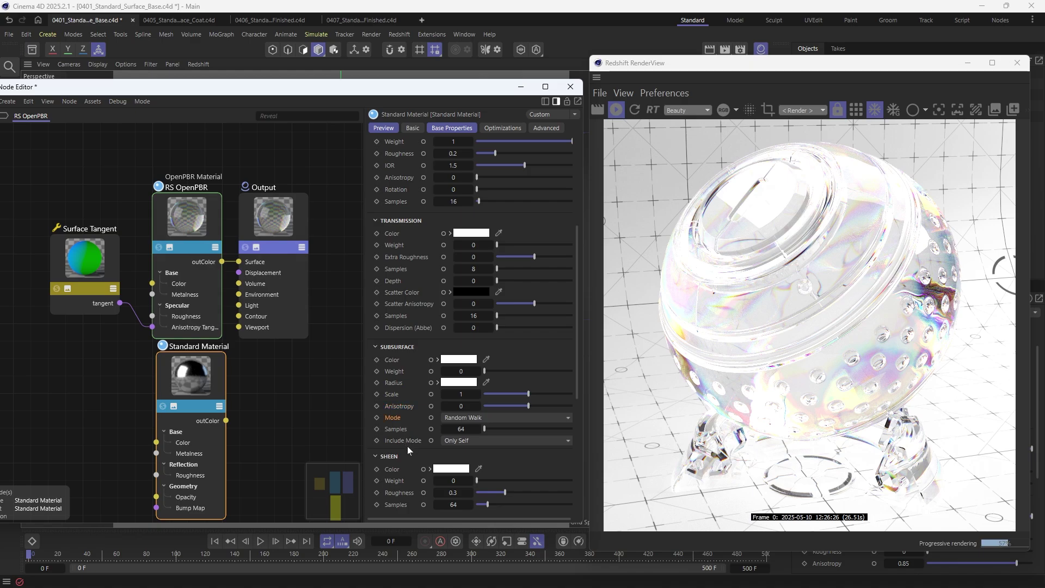
left_click(192, 212)
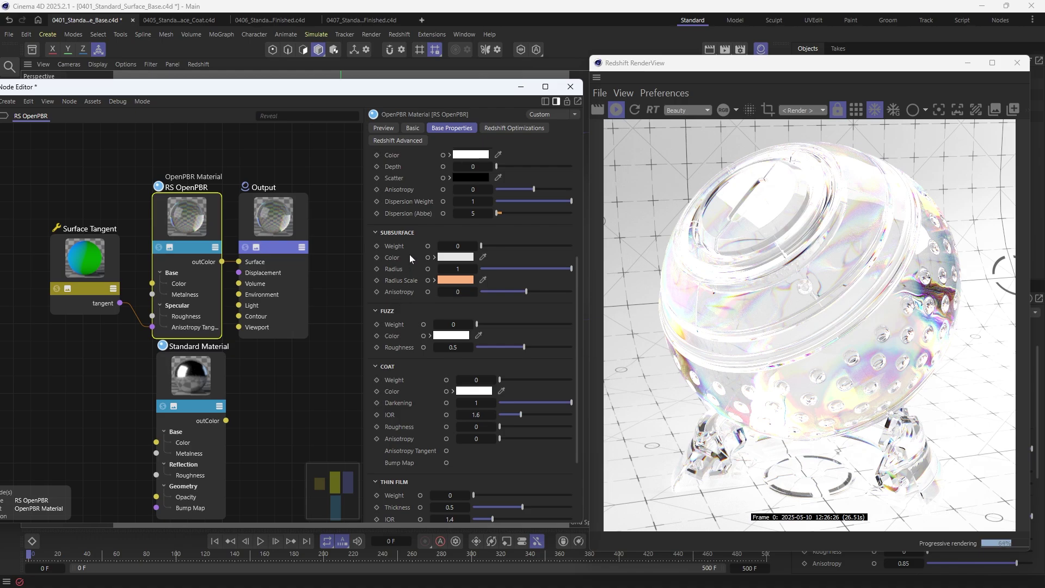
Widen the attributes panel and inspect Redshift Advanced: Random Walk subsurface mode, 64 samples per lobe
scroll(398, 246, "up", 3)
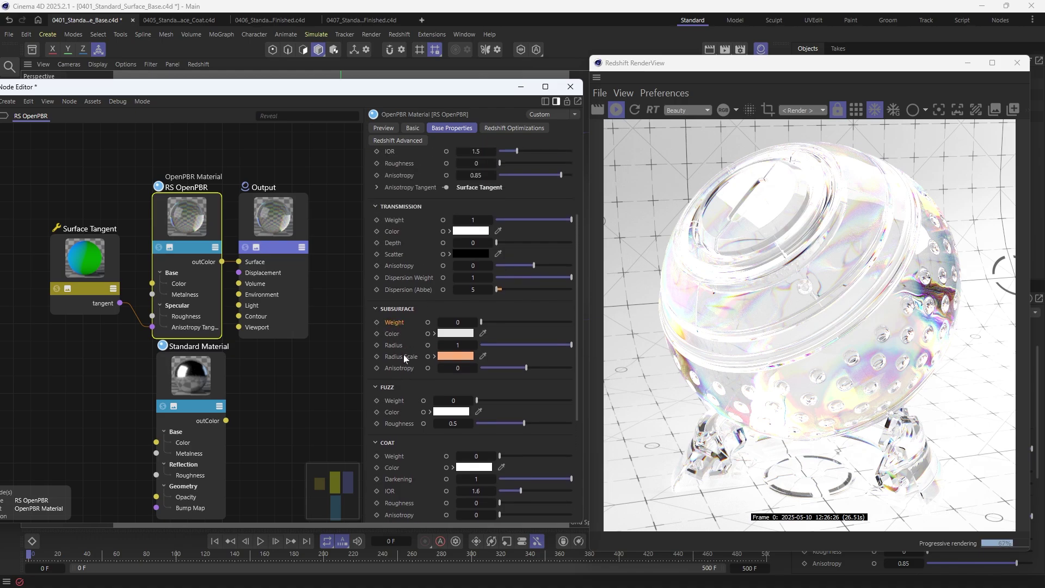
left_click_drag(404, 364, 402, 329)
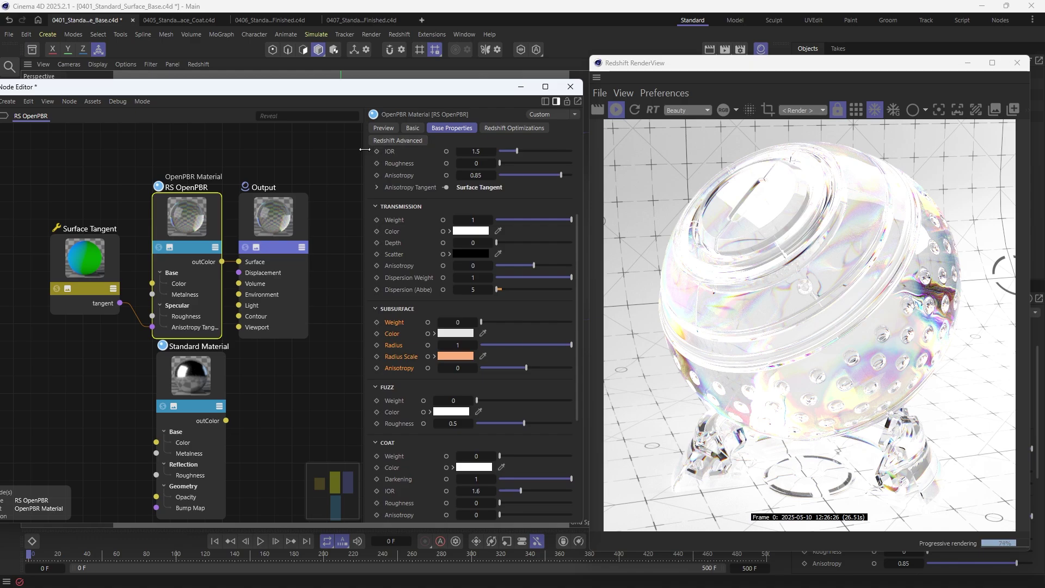
left_click_drag(365, 149, 332, 161)
left_click(553, 130)
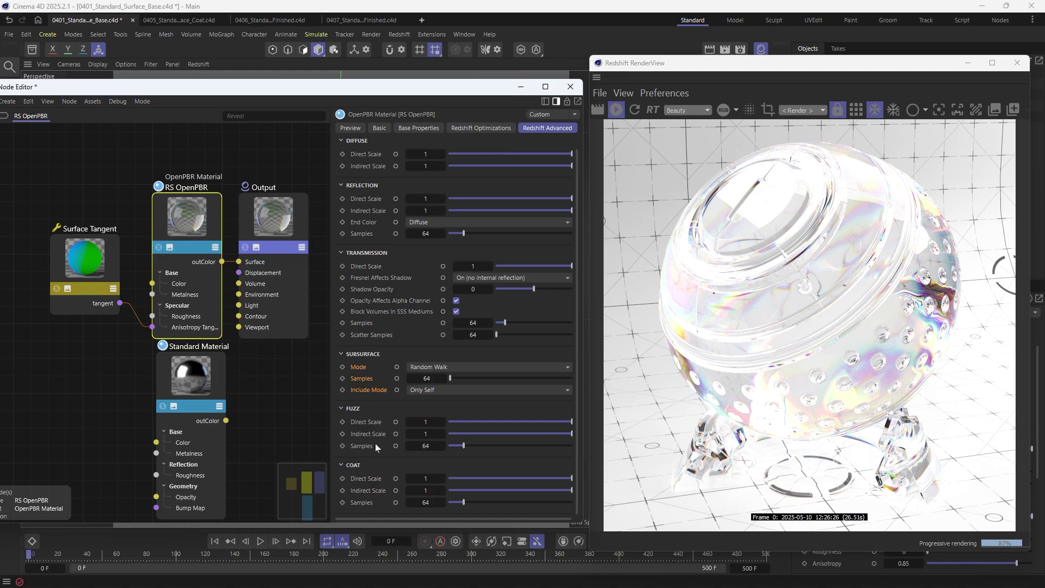
left_click(452, 370)
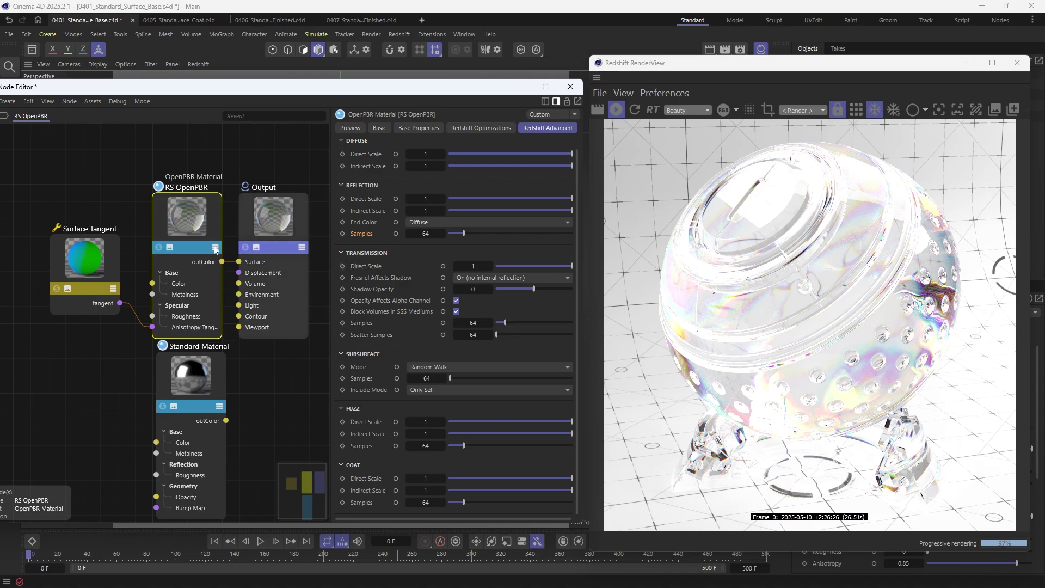
Narrow the attributes panel and review the OpenPBR node's Fuzz weight in its base properties
left_click(420, 127)
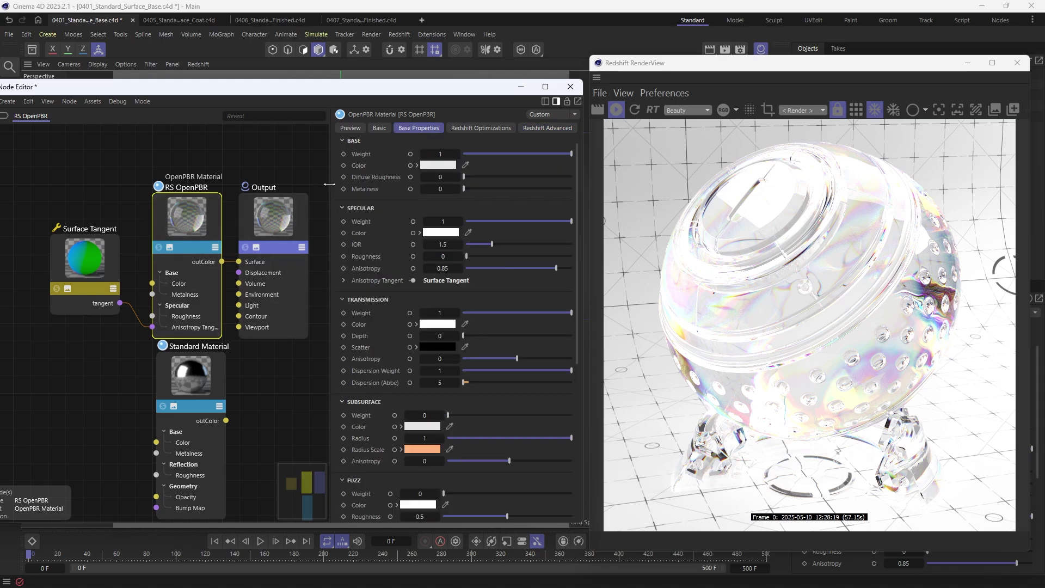
left_click_drag(330, 187, 350, 190)
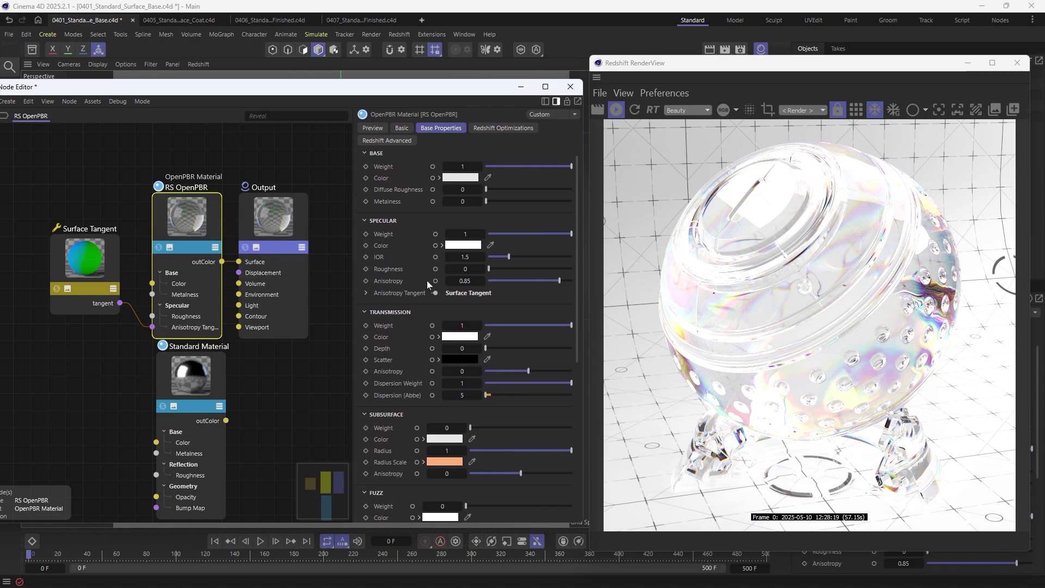
scroll(417, 337, "down", 5)
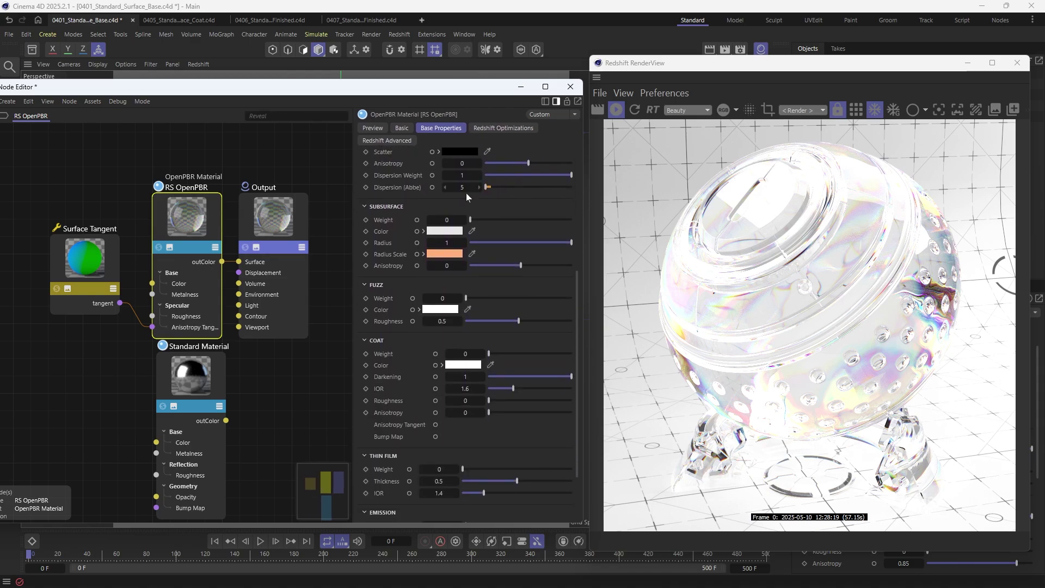
left_click(381, 299)
Compare the Standard Material's sheen and coat parameters against the OpenPBR Fuzz colour setting
left_click(181, 374)
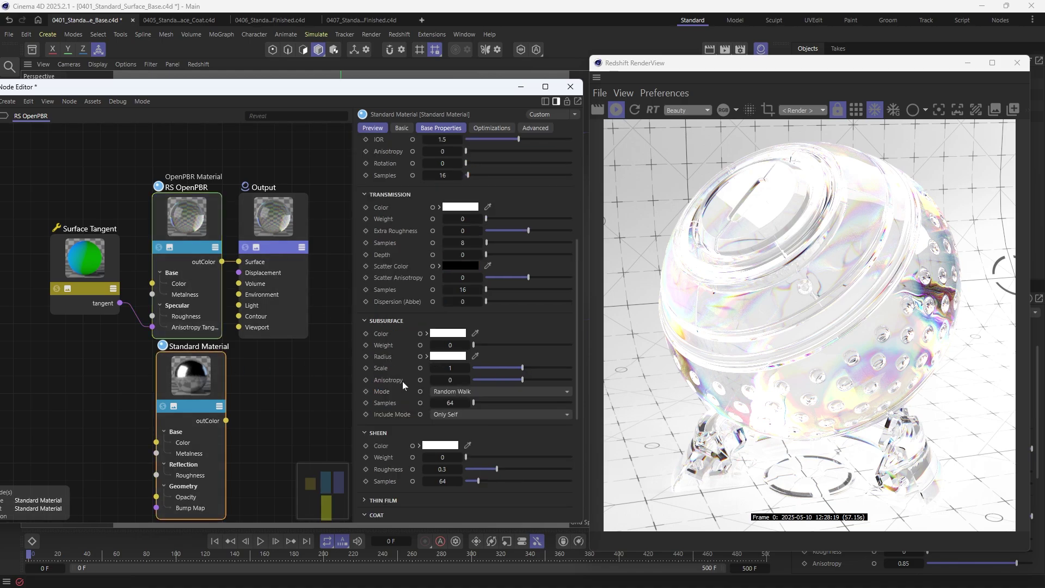
scroll(417, 283, "down", 3)
scroll(418, 283, "down", 1)
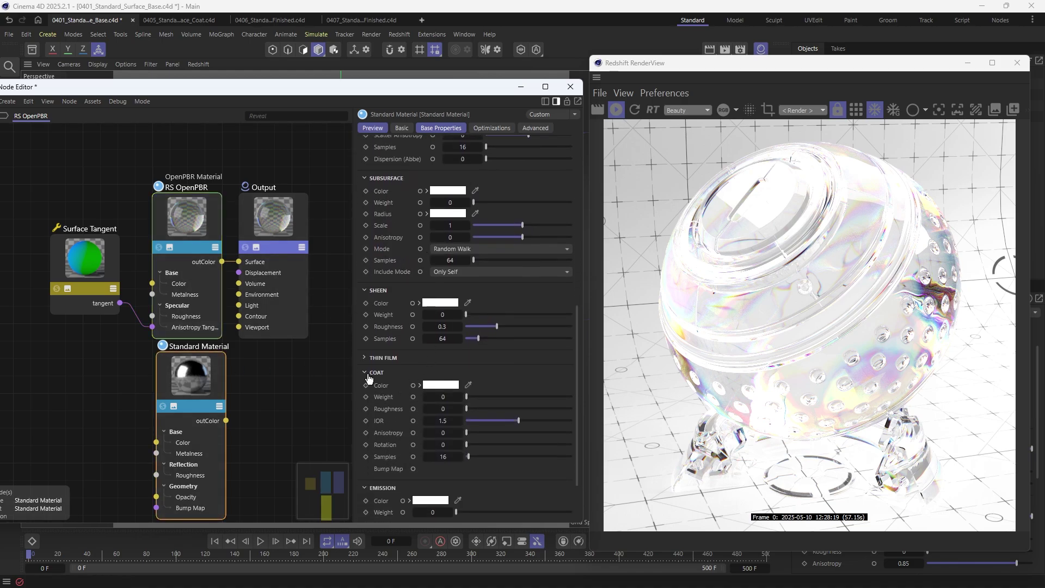
scroll(381, 381, "up", 1)
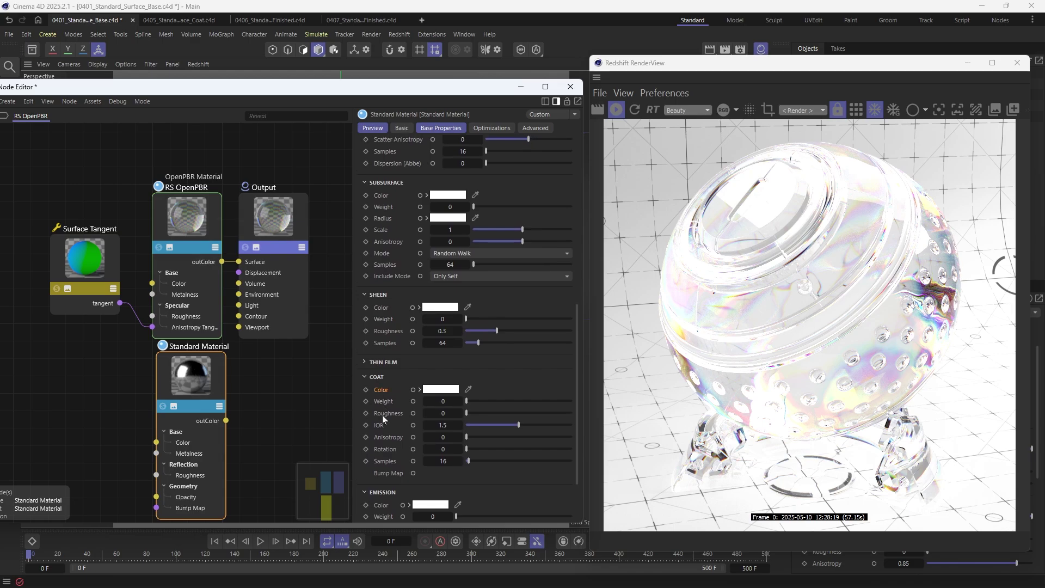
left_click(183, 211)
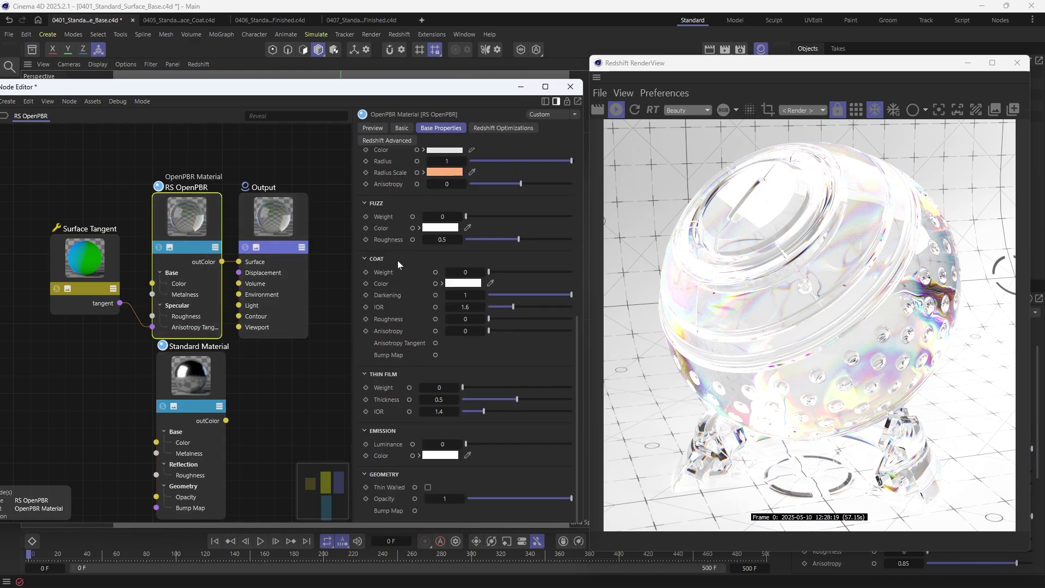
left_click(387, 228)
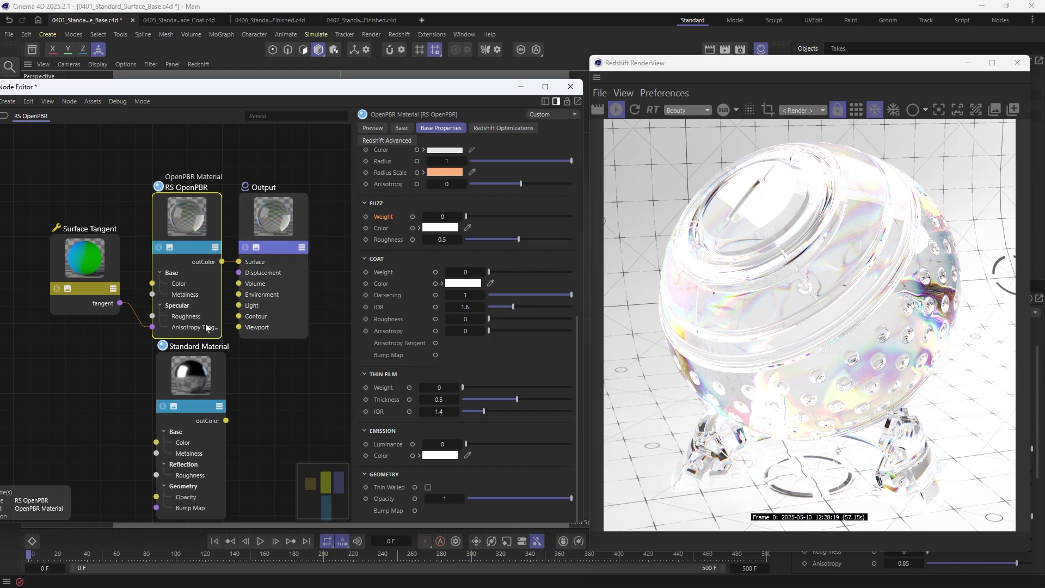
left_click(175, 394)
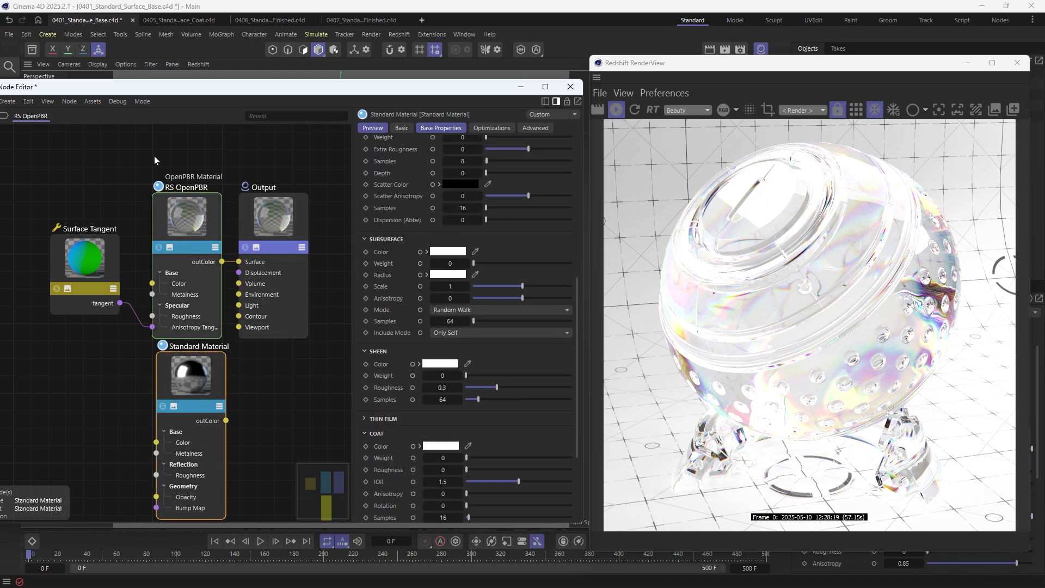
Switch to the 0405_Standard_Surface_Coat project and close the Node Editor
left_click(184, 20)
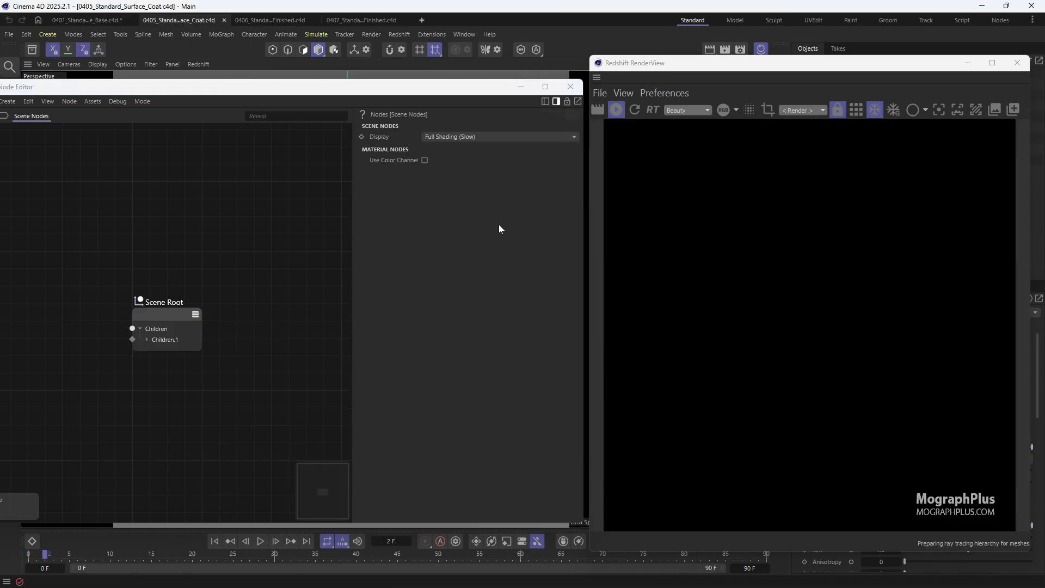
left_click(569, 87)
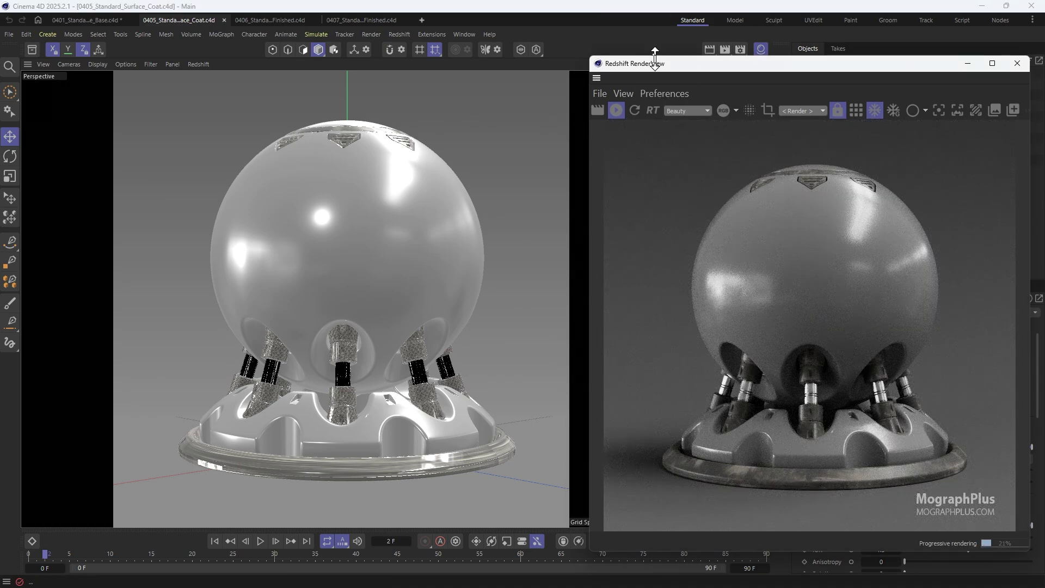
left_click_drag(653, 64, 651, 166)
Create a new RS OpenPBR material and open its node graph on the left
left_click(687, 65)
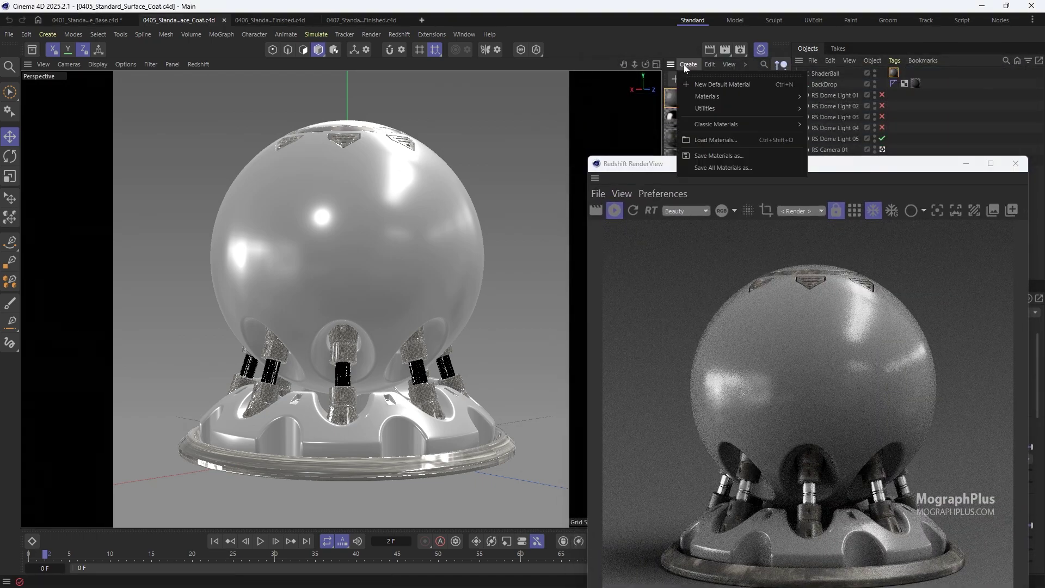
mouse_move(718, 99)
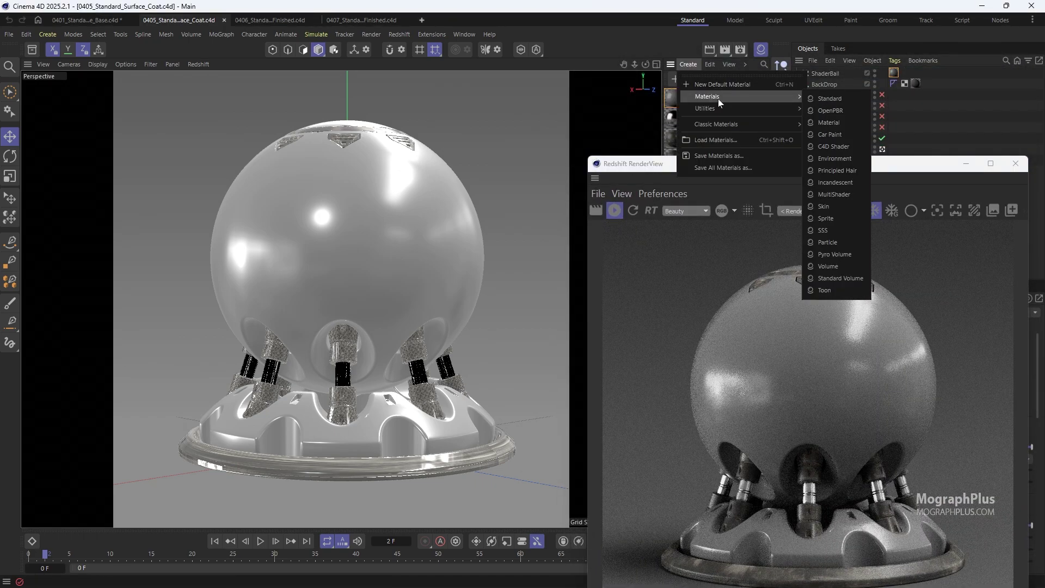
left_click(845, 111)
double_click(675, 98)
left_click_drag(675, 88, 196, 88)
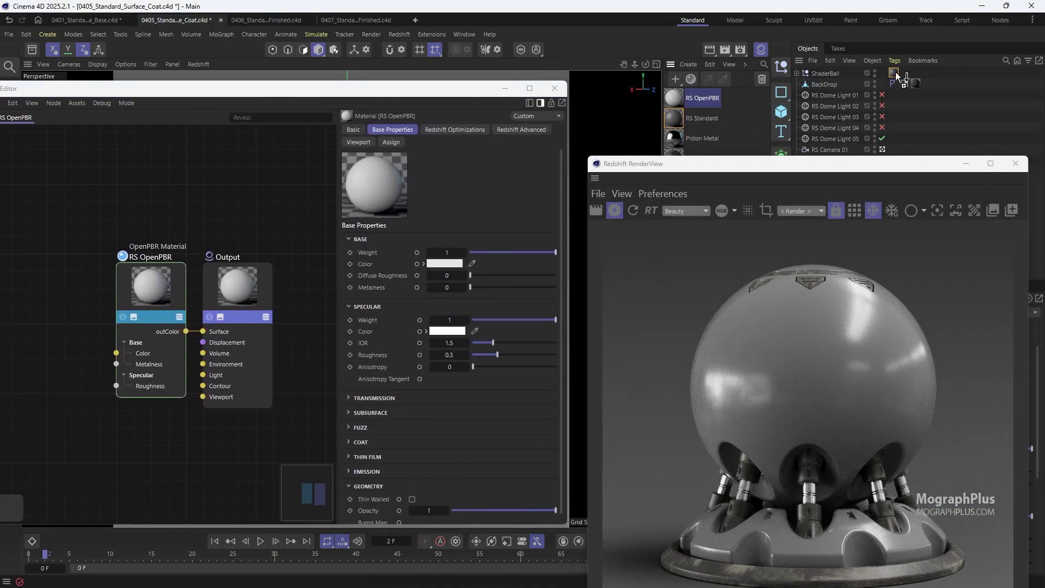
Set RS OpenPBR's Base Weight to 0 and Coat Weight to 1
left_click(147, 279)
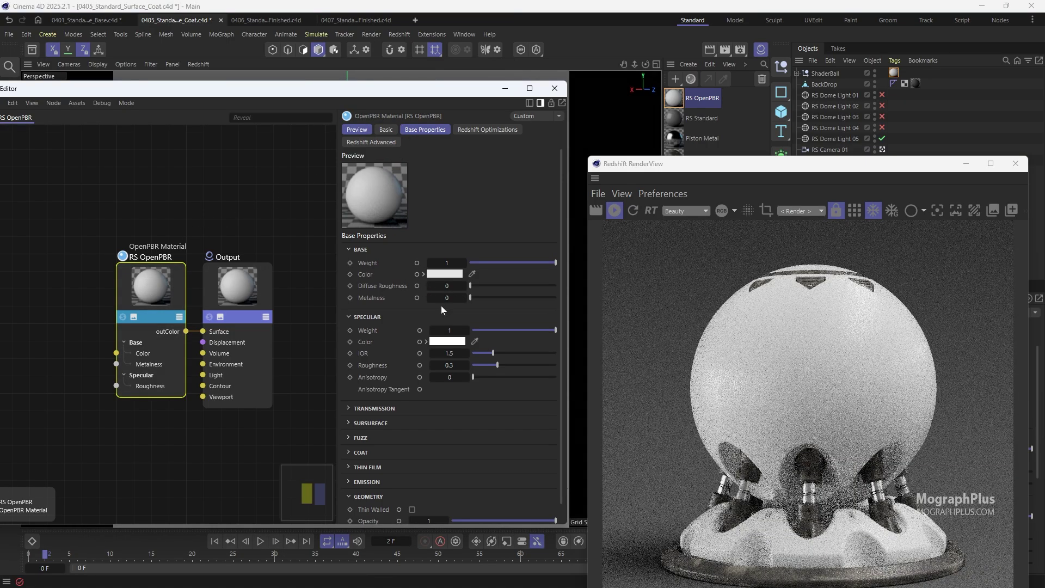
left_click_drag(496, 267, 380, 259)
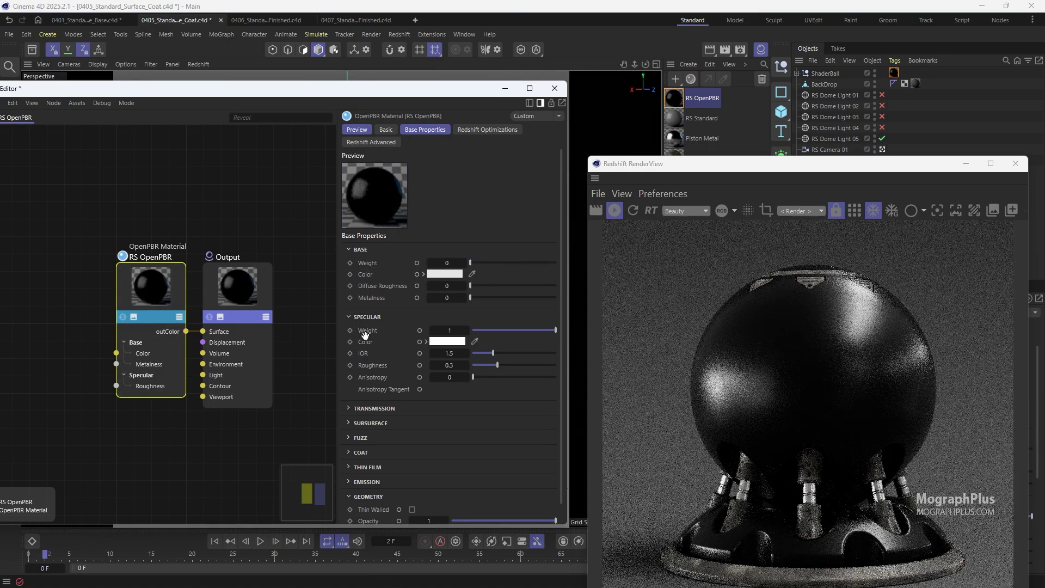
scroll(379, 353, "down", 1)
left_click(361, 431)
scroll(362, 435, "down", 4)
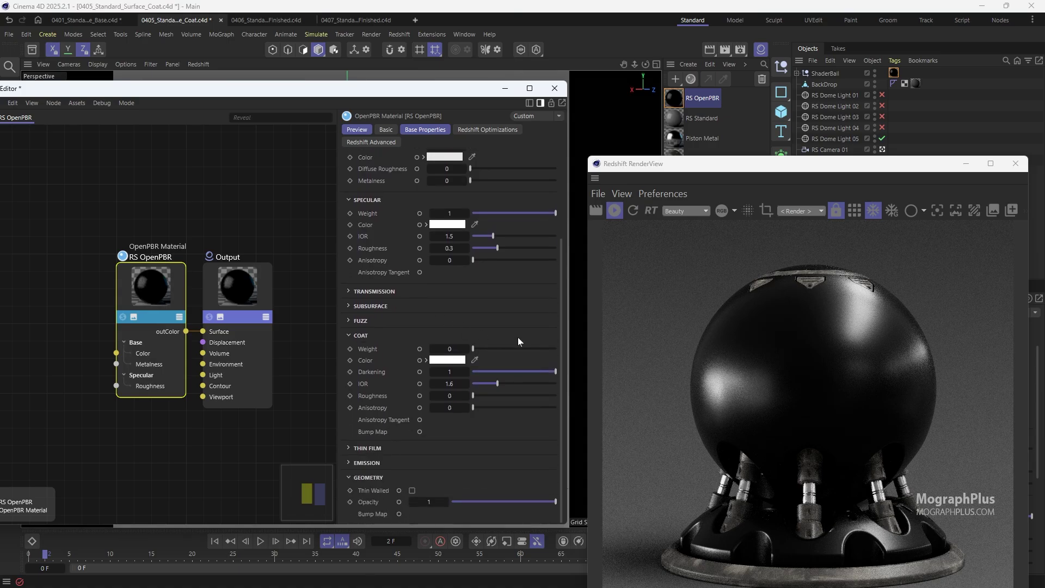
left_click_drag(517, 348, 572, 348)
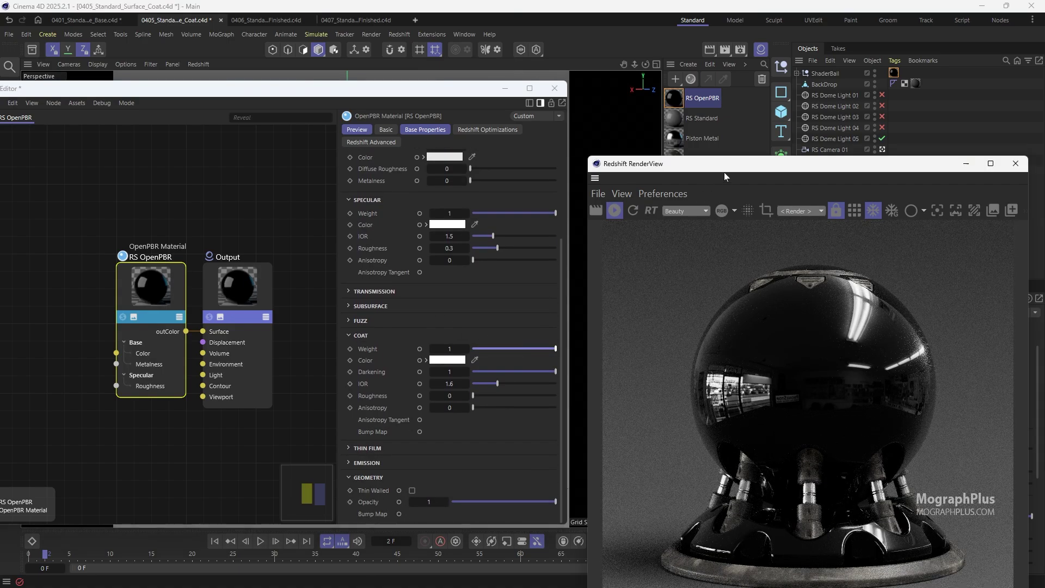
left_click_drag(747, 163, 744, 71)
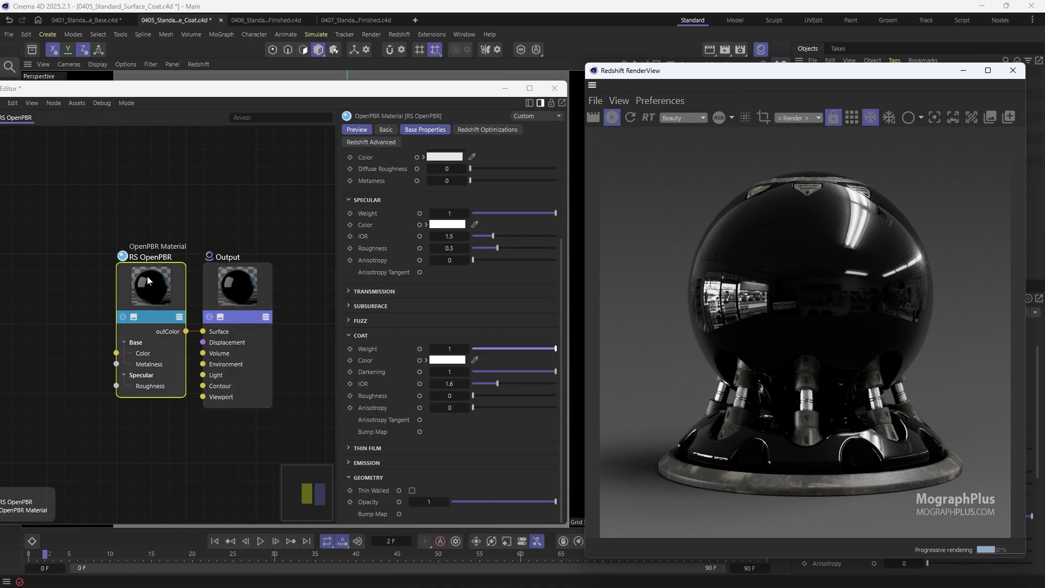
Add a Standard Material node below RS OpenPBR in the graph
middle_click_drag(147, 273, 157, 175)
double_click(177, 420)
type("standa")
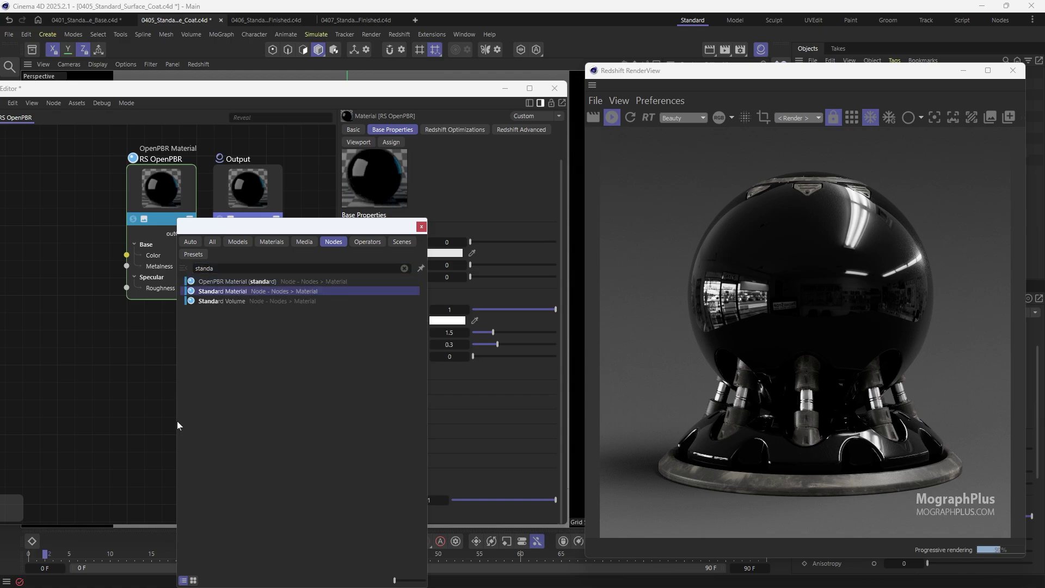
left_click(308, 292)
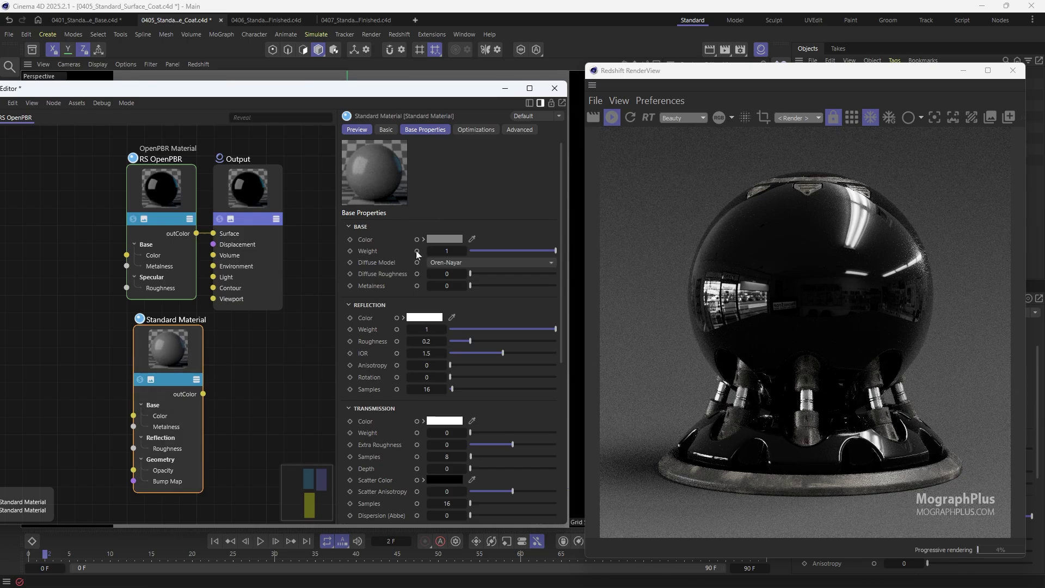
left_click_drag(492, 253, 385, 256)
scroll(370, 338, "down", 2)
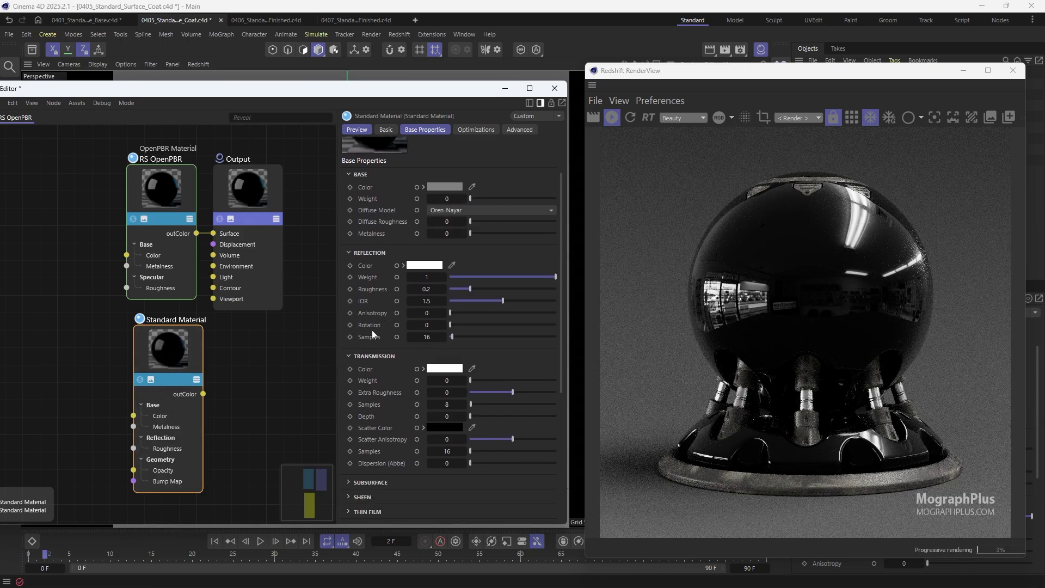
scroll(372, 387, "down", 3)
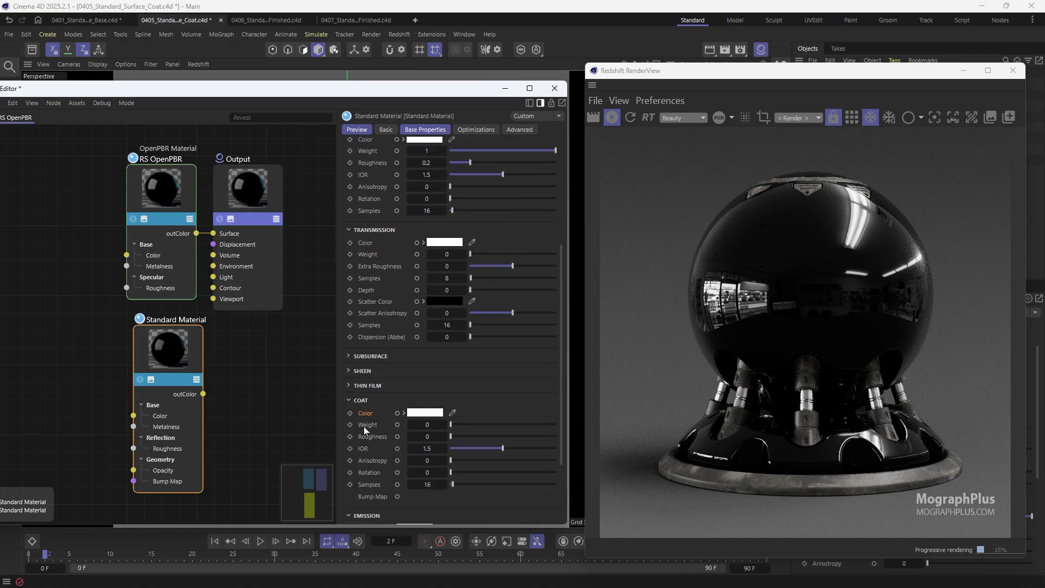
scroll(387, 258, "up", 1)
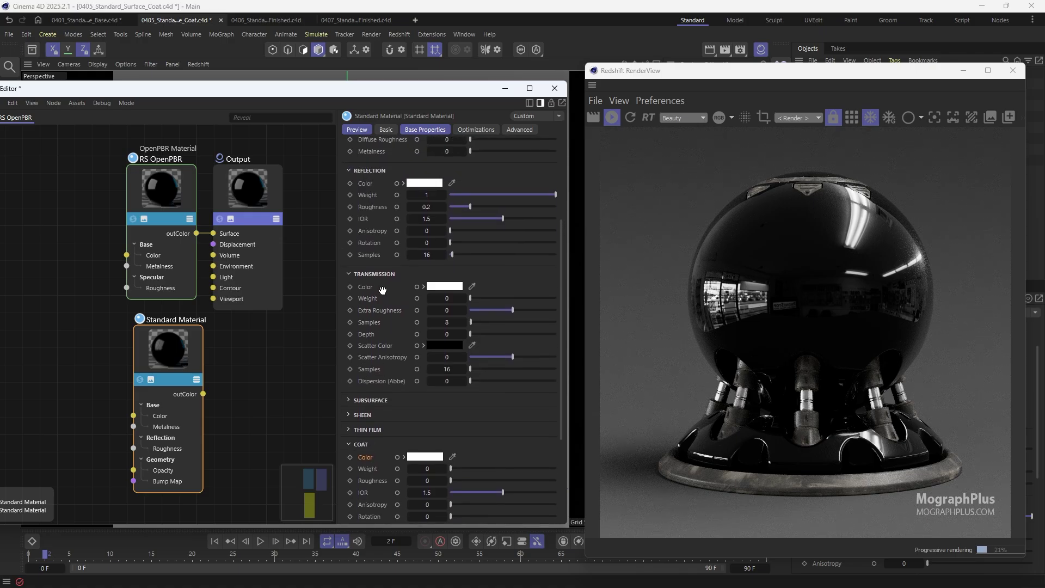
Give the Standard Material reflection roughness 0.3 and coat weight 1
left_click(174, 188)
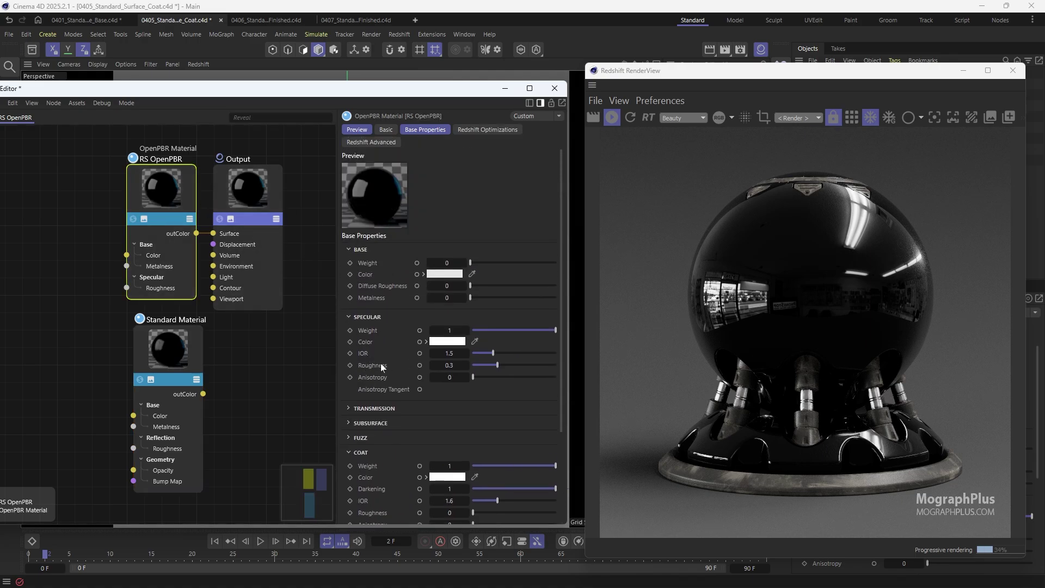
left_click(182, 351)
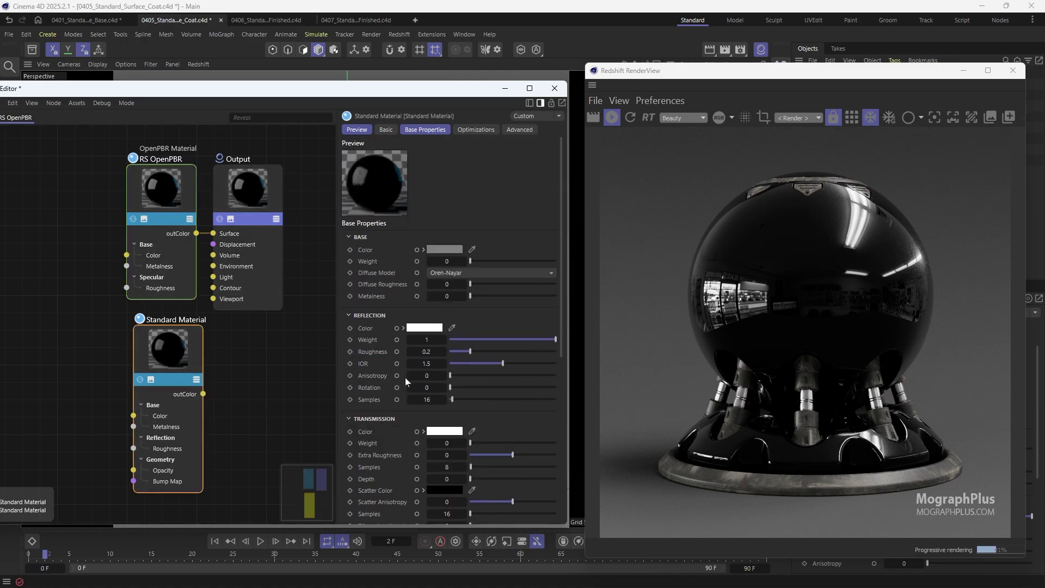
left_click(425, 352)
type("0.3")
key("Return")
scroll(473, 355, "down", 5)
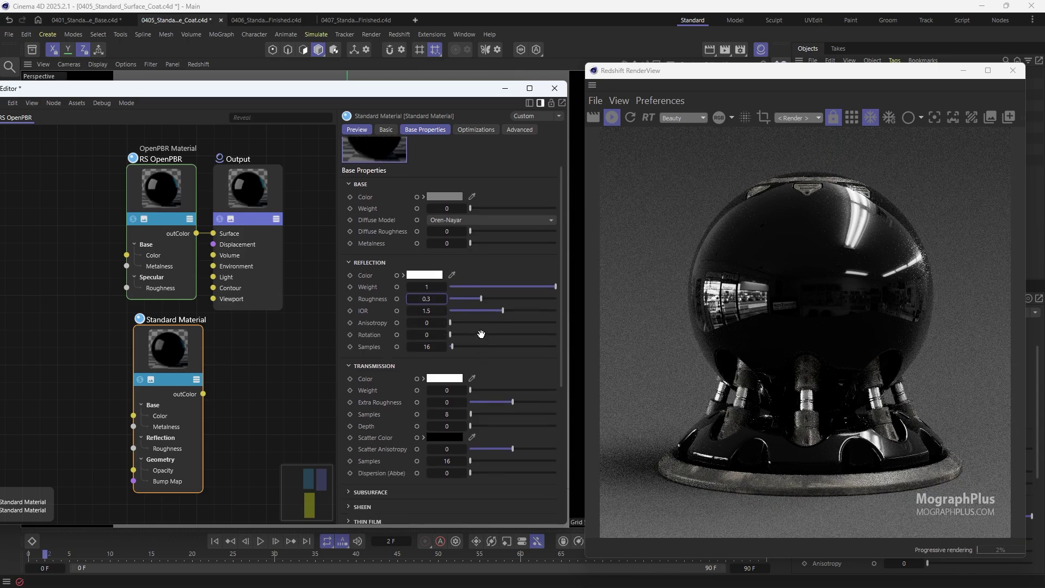
left_click(427, 399)
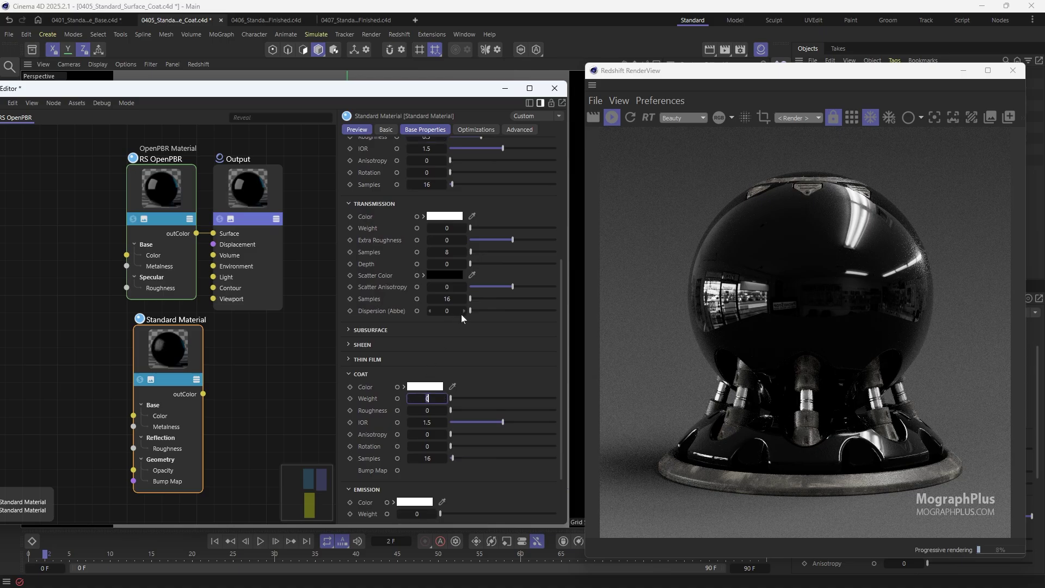
type("1")
key("Return")
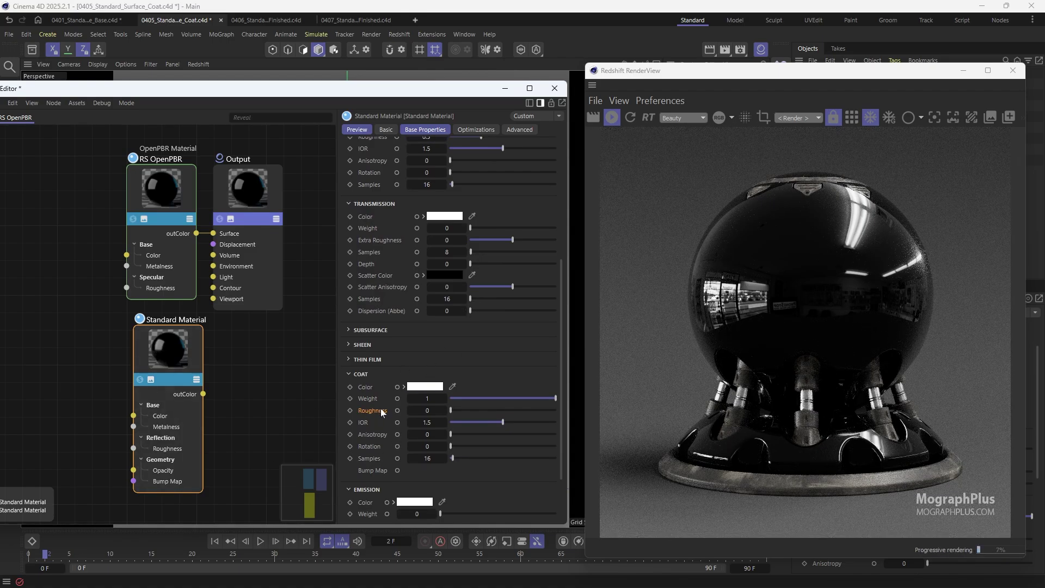
Shift the Standard Material node left and solo each material's render in turn
left_click_drag(142, 378, 122, 379)
left_click(119, 380)
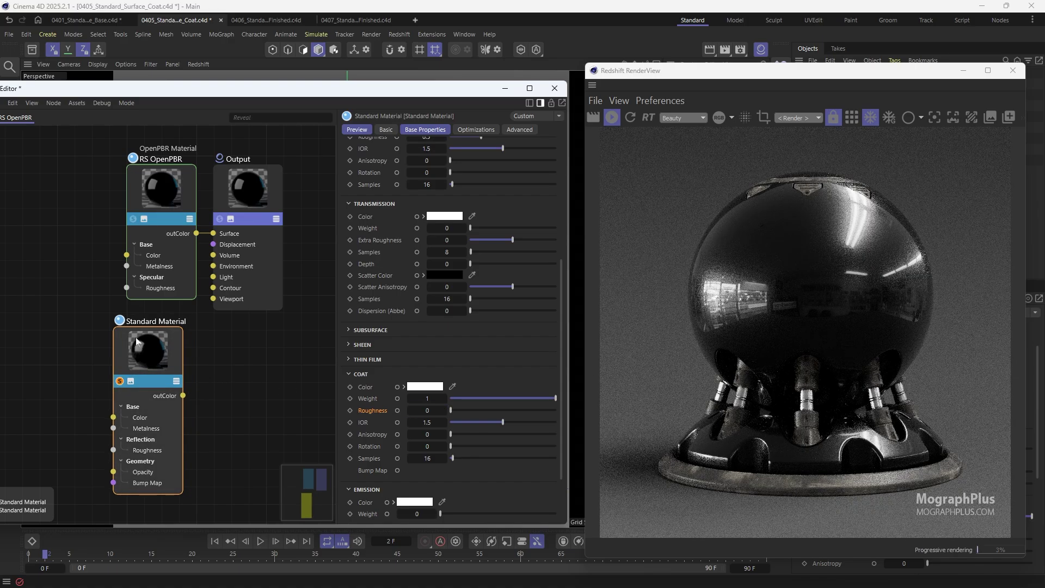
left_click(133, 219)
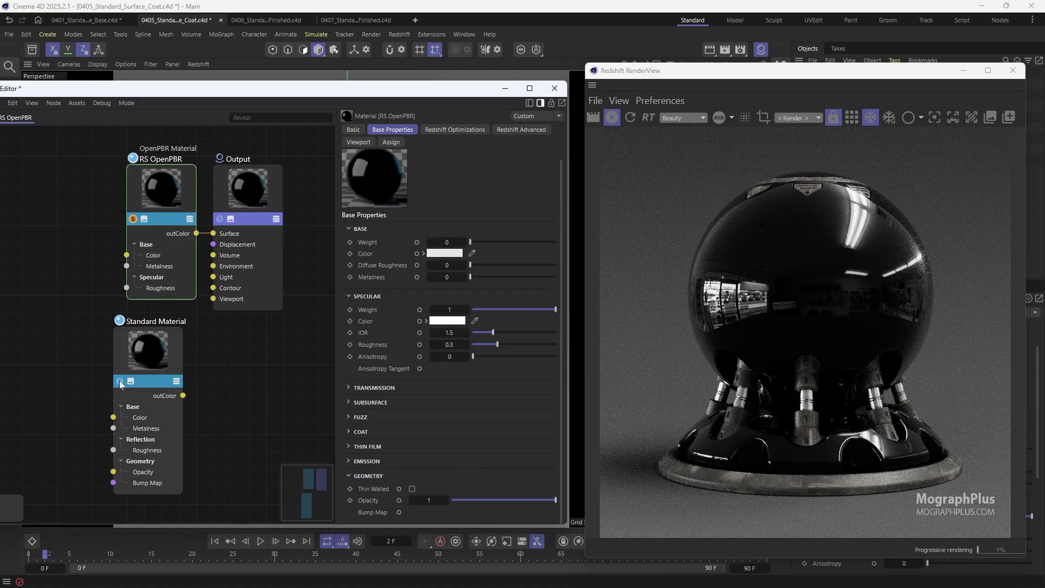
Toggle solo renders between Standard Material and RS OpenPBR to compare them
left_click(119, 380)
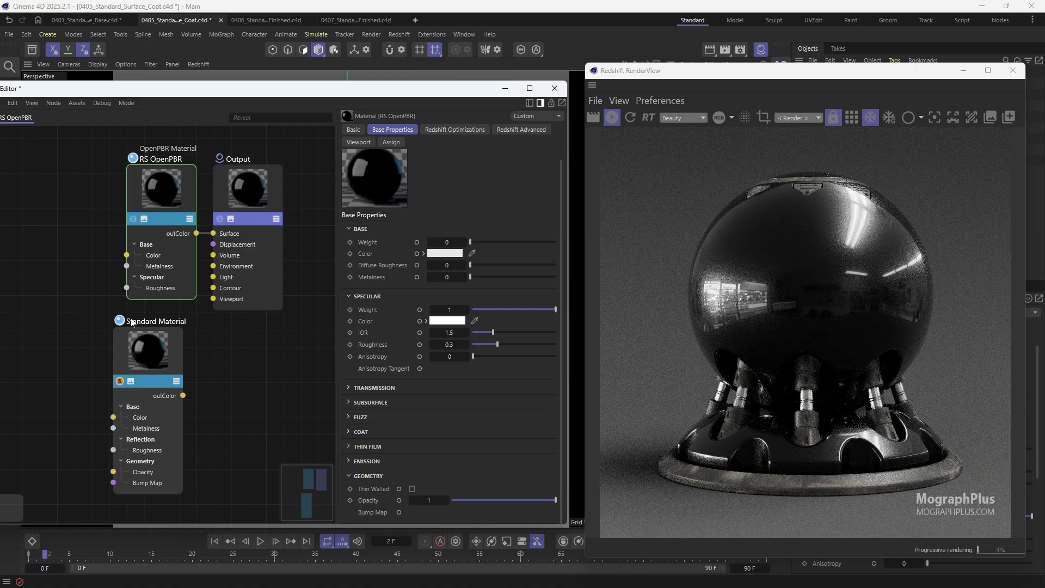
left_click(132, 219)
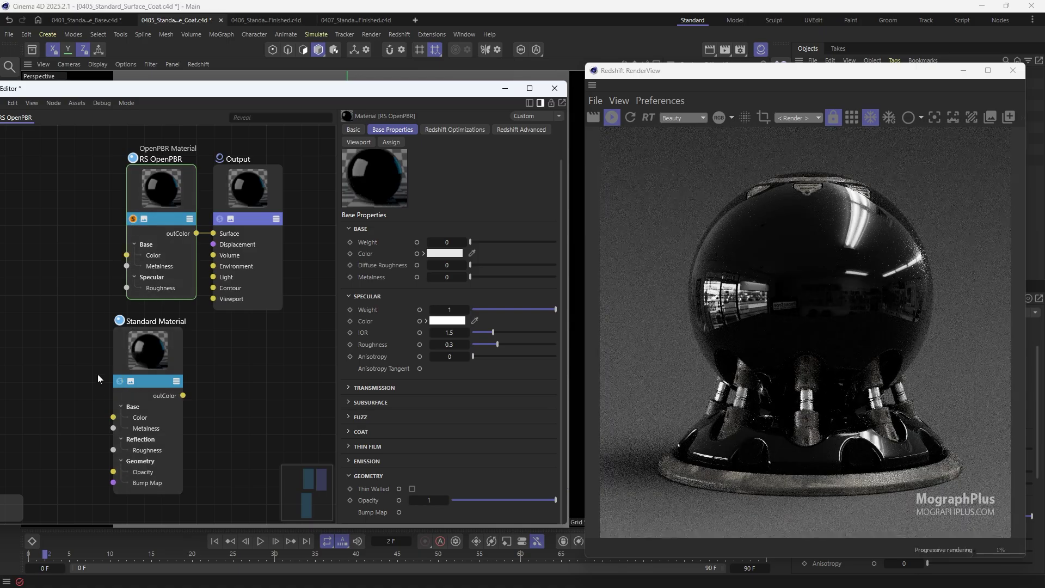
left_click(119, 380)
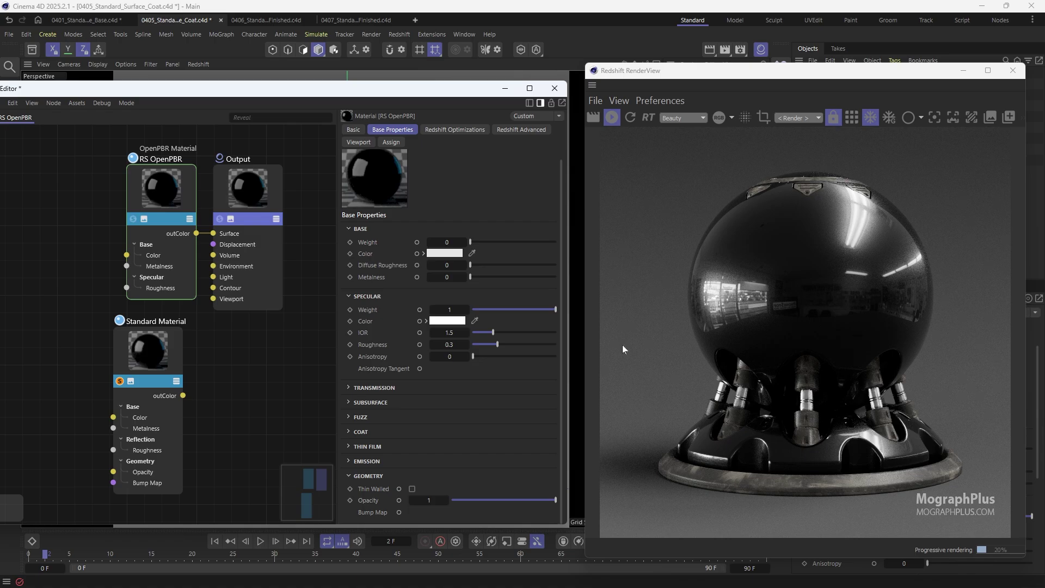
left_click(132, 218)
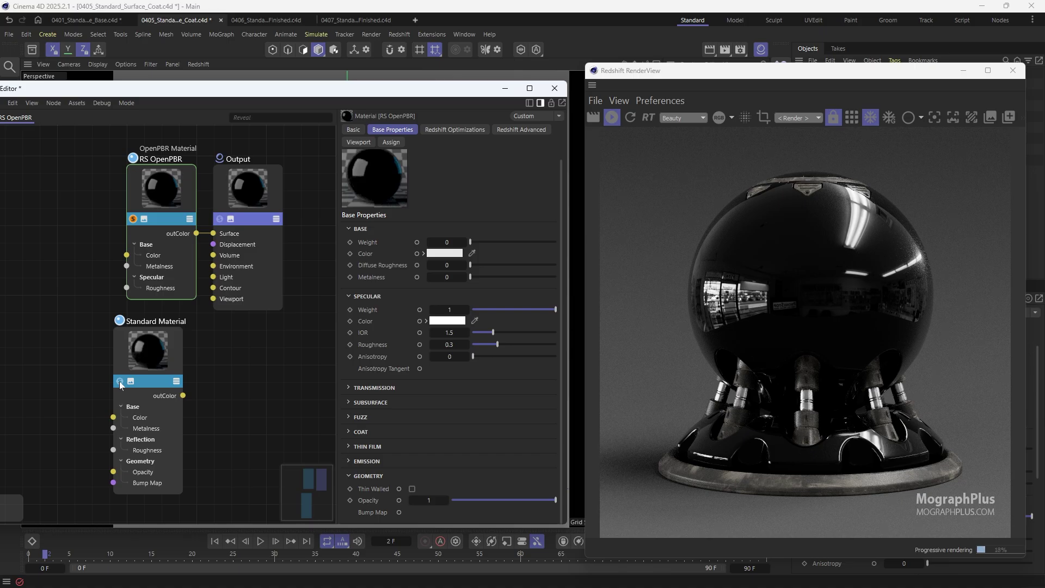
left_click(120, 381)
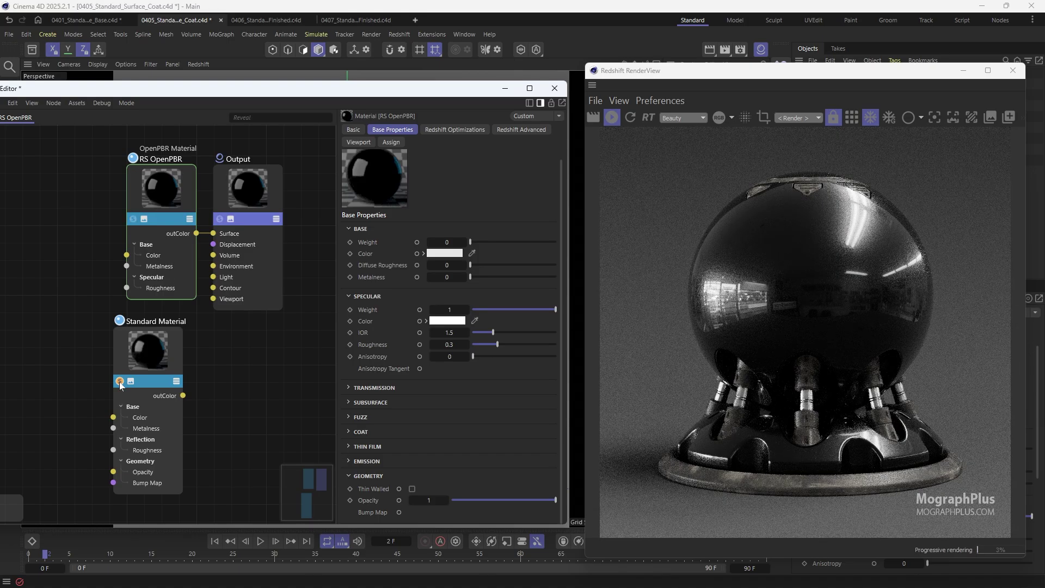
Try several coat colours on the Standard Material in the Color Chooser
left_click(154, 351)
scroll(384, 344, "down", 5)
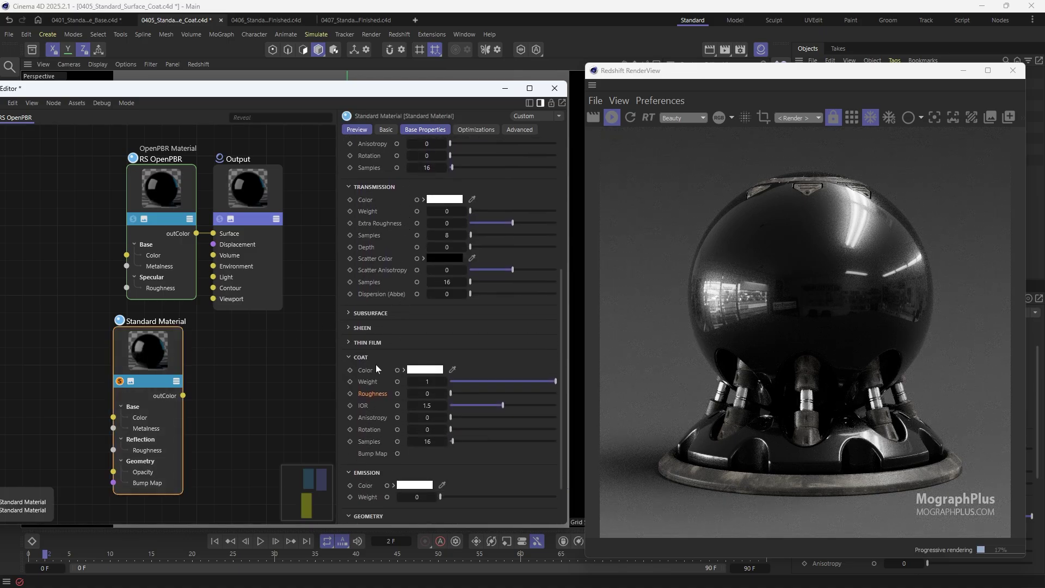
left_click(425, 370)
left_click(372, 447)
left_click(501, 442)
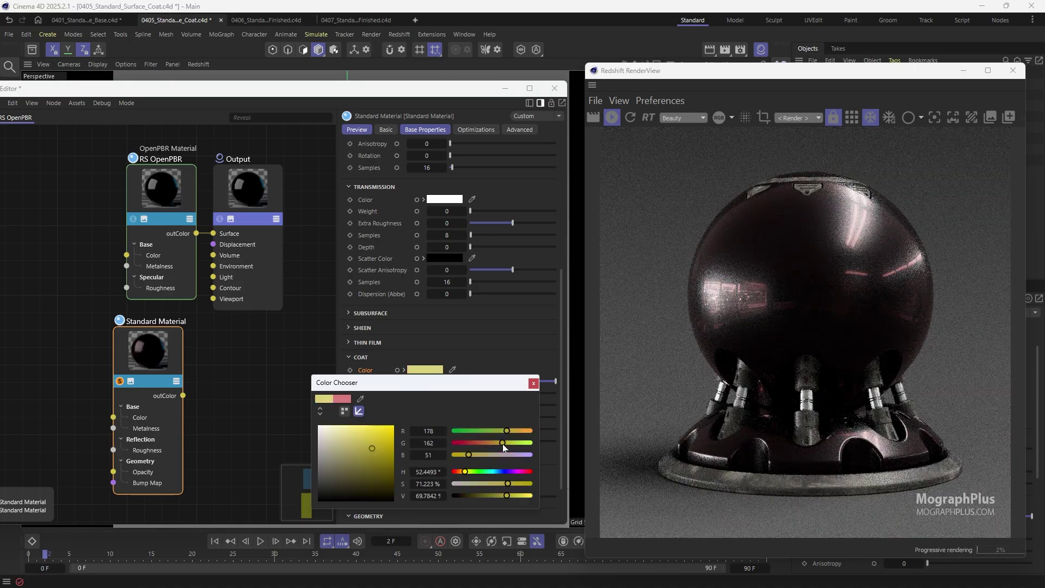
left_click(524, 431)
left_click(469, 443)
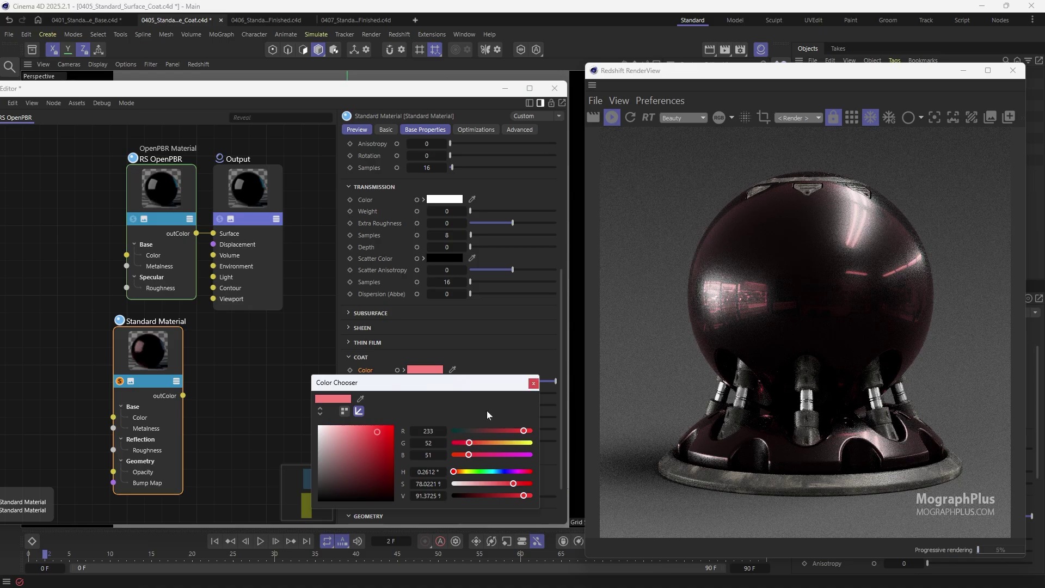
left_click(482, 470)
left_click(533, 382)
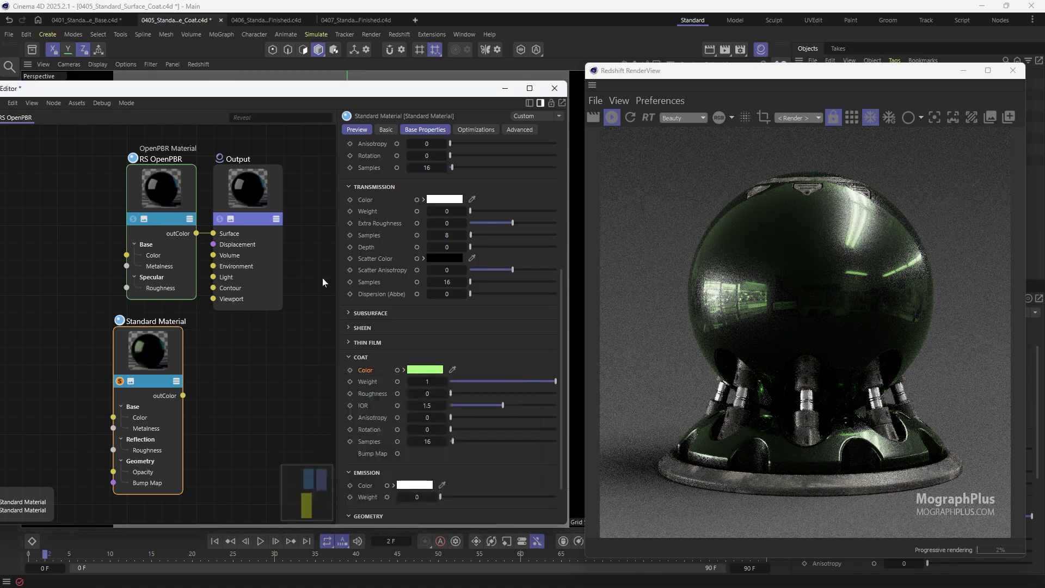
Solo RS OpenPBR and set its coat colour to a bright pink
left_click(157, 204)
left_click(133, 218)
left_click(444, 358)
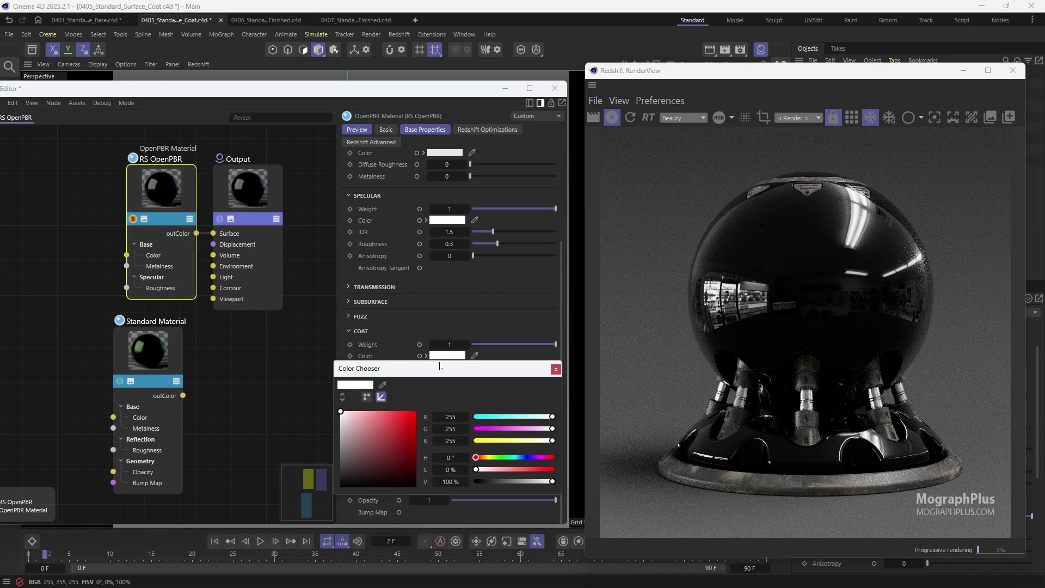
left_click(404, 420)
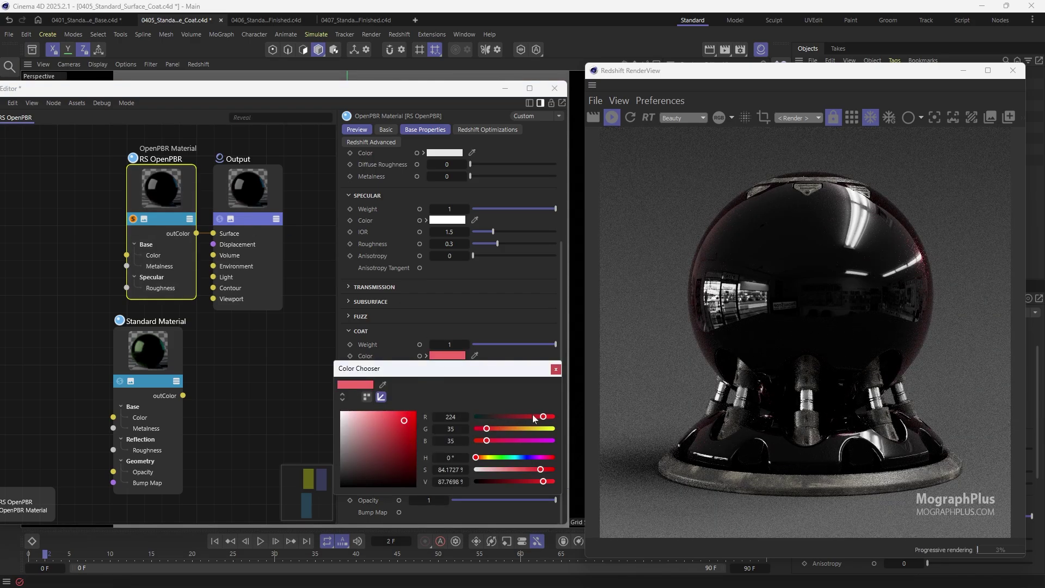
left_click(537, 429)
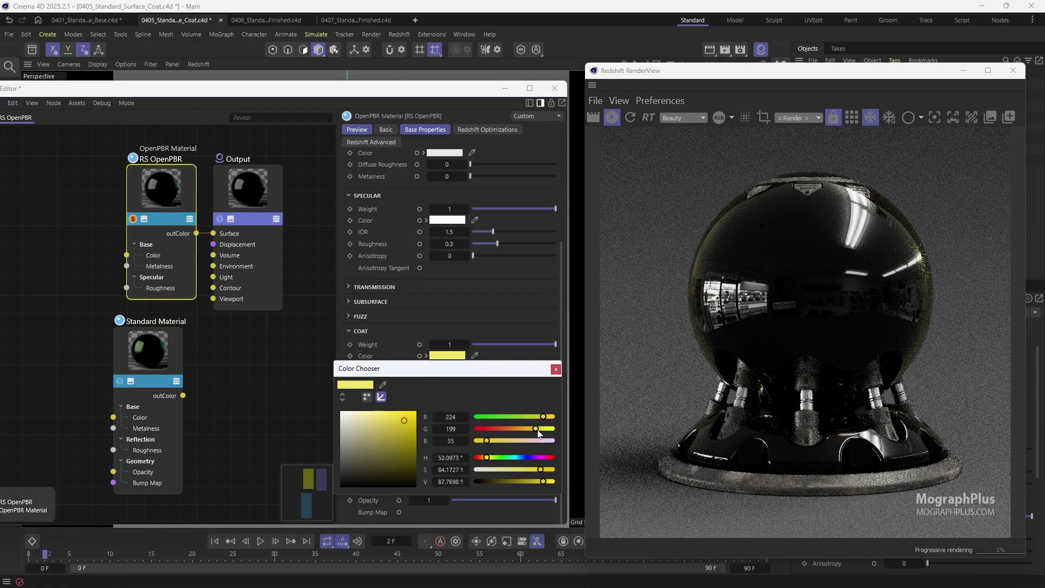
left_click(493, 417)
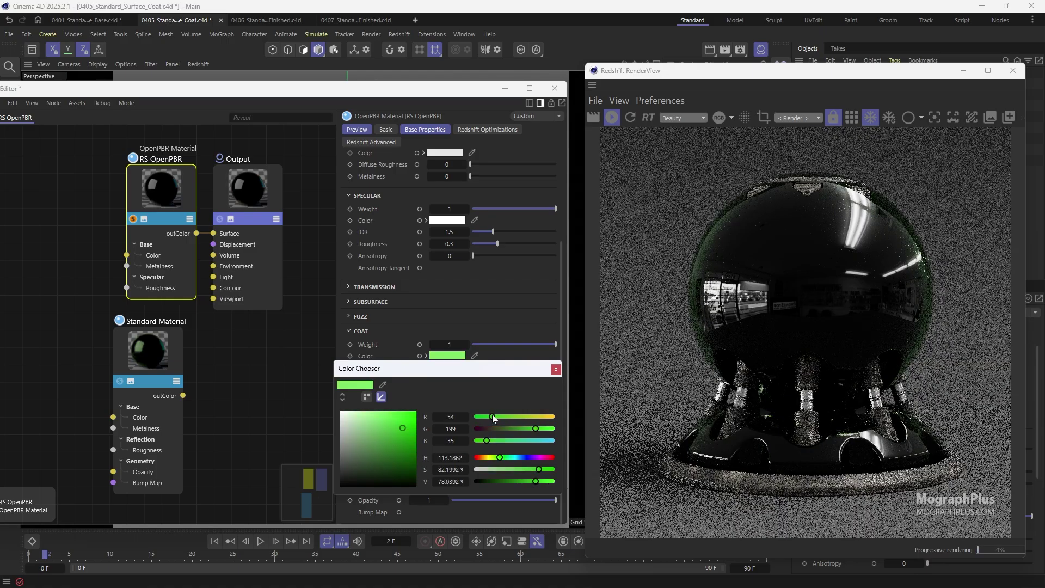
left_click(527, 457)
left_click(499, 457)
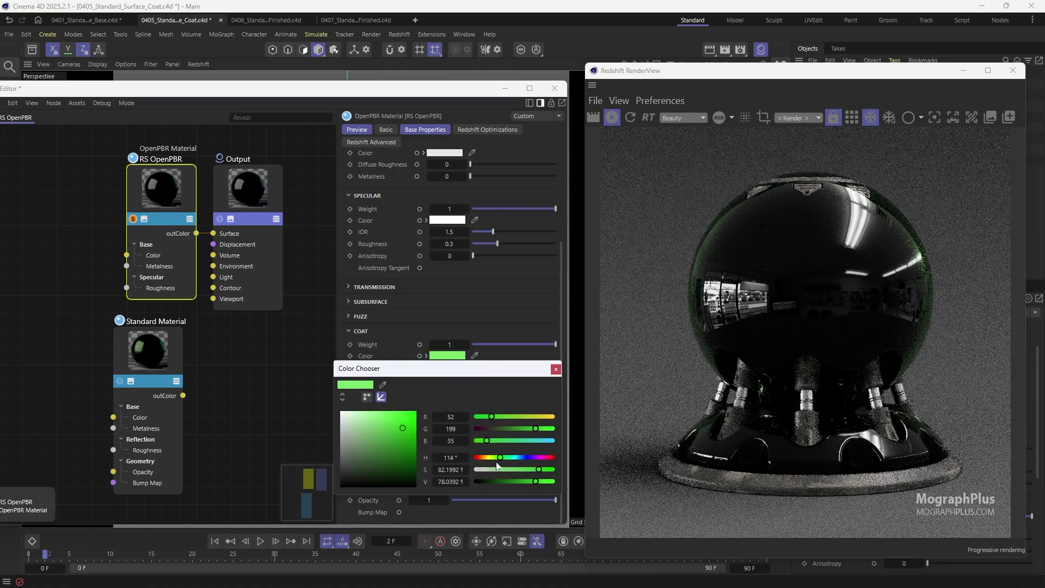
left_click(482, 457)
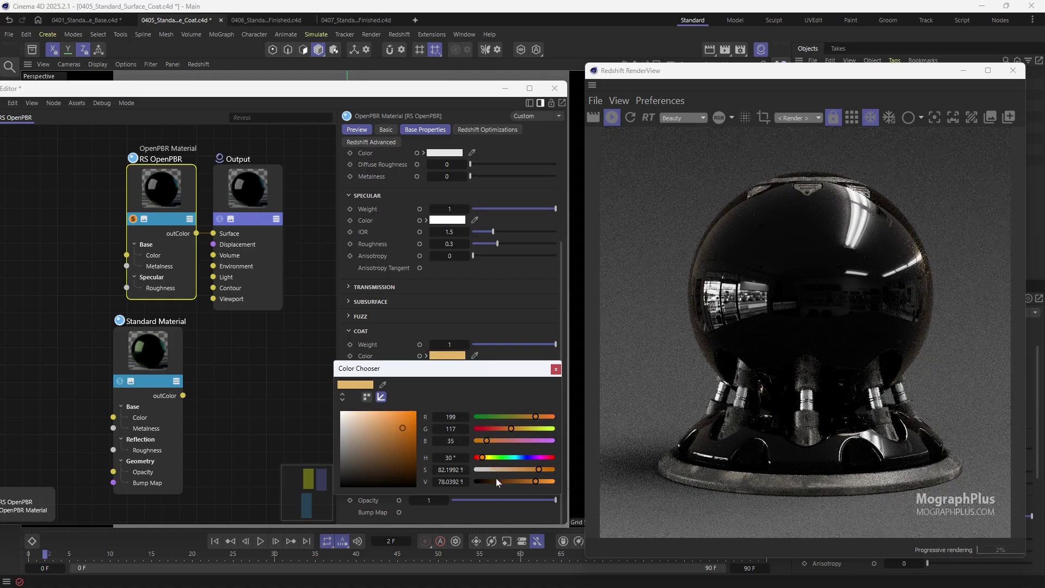
left_click_drag(497, 482, 555, 481)
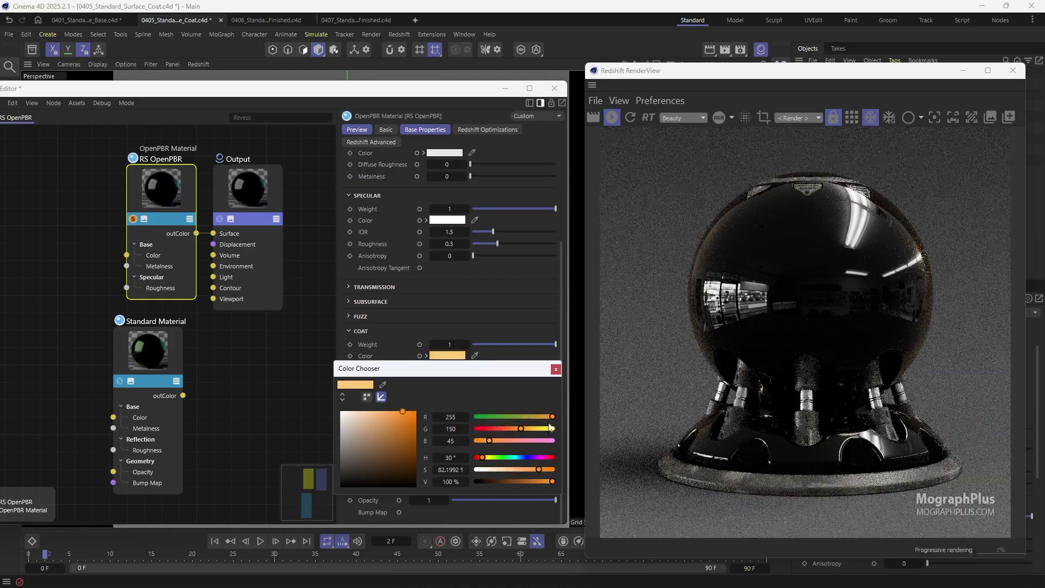
left_click_drag(521, 428, 542, 444)
Set the Standard Material's coat colour to magenta
left_click(121, 384)
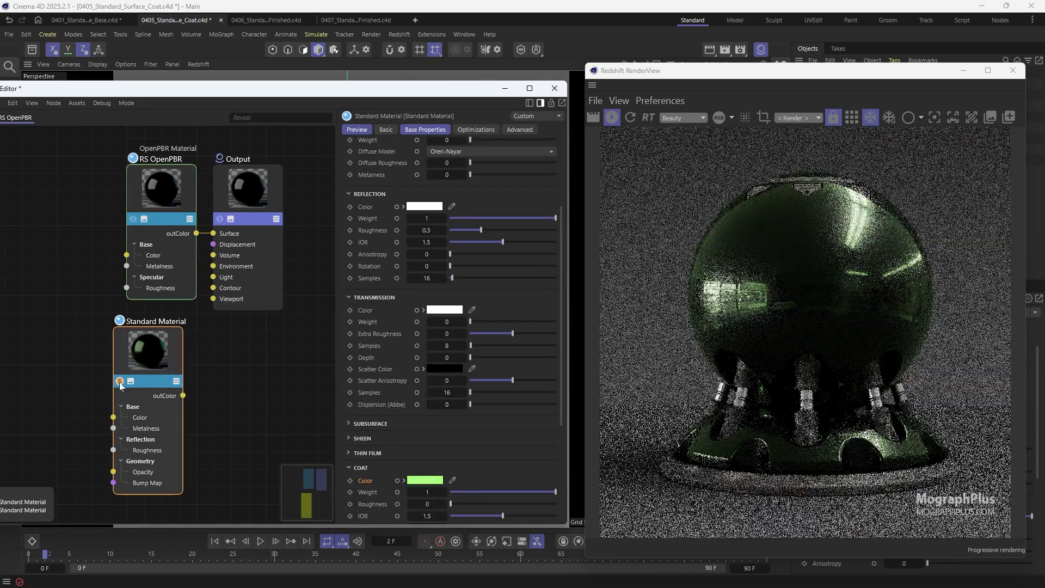
left_click(427, 480)
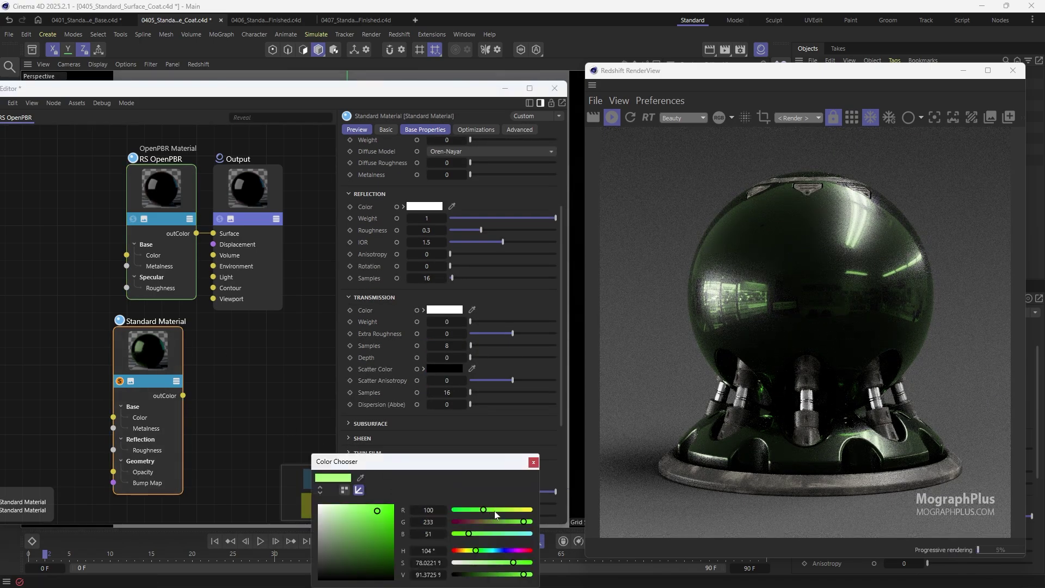
left_click_drag(475, 551, 518, 551)
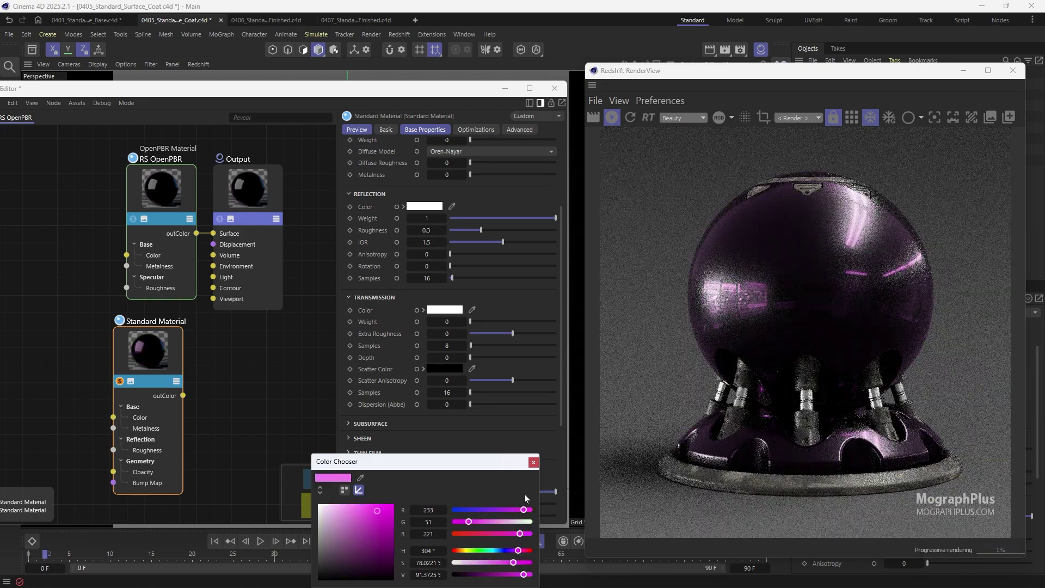
left_click(534, 462)
Solo RS OpenPBR and change its coat colour to lime yellow-green
left_click(133, 217)
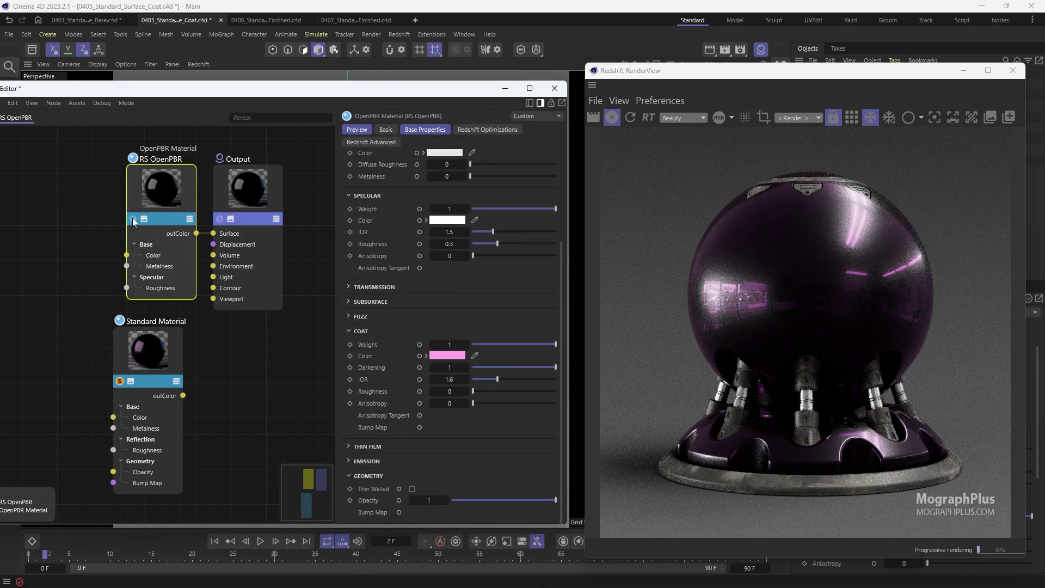
left_click(132, 218)
left_click_drag(157, 198, 130, 195)
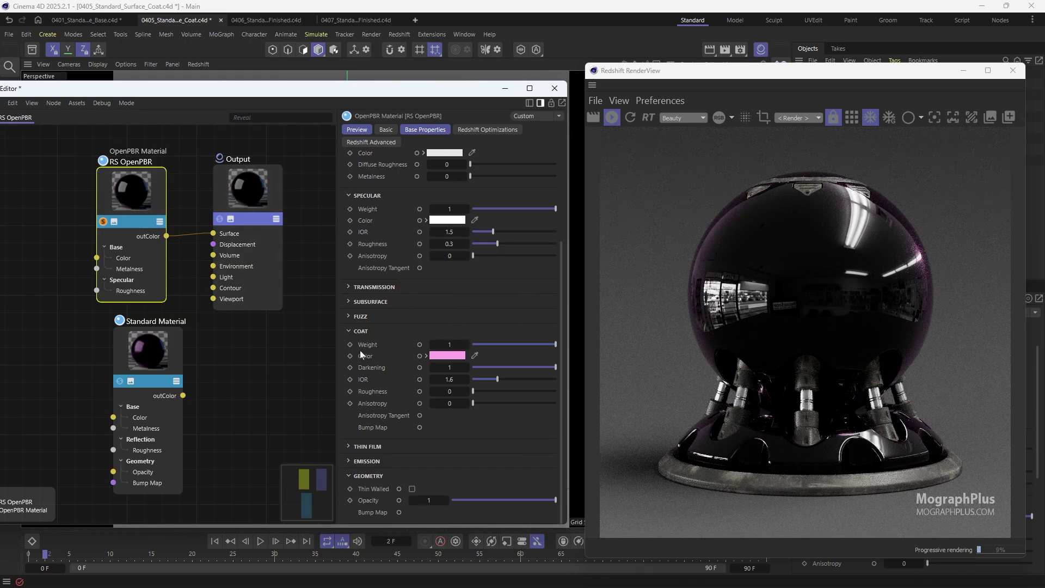
left_click(445, 356)
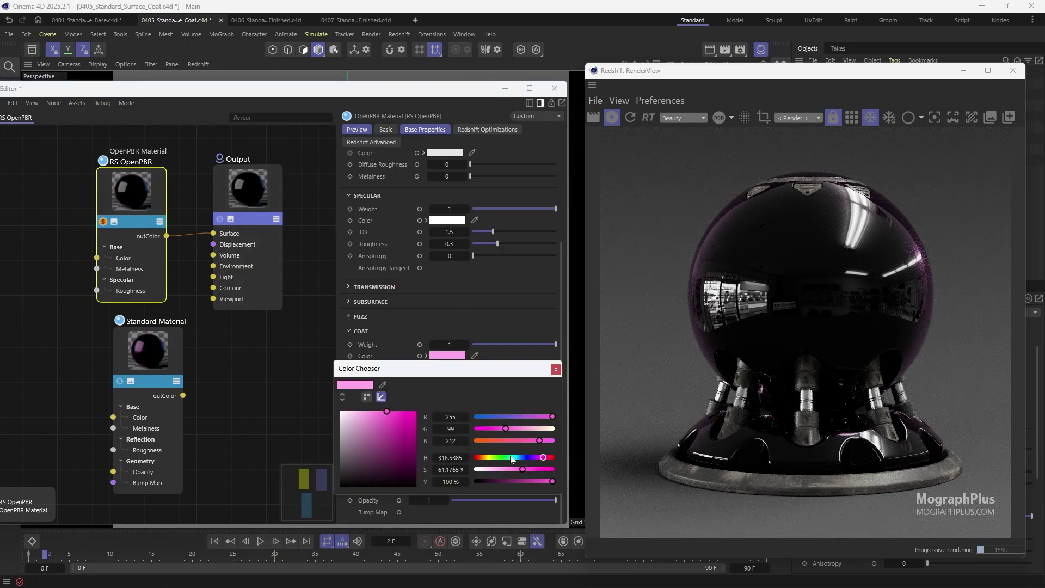
left_click_drag(510, 459, 502, 457)
left_click(415, 412)
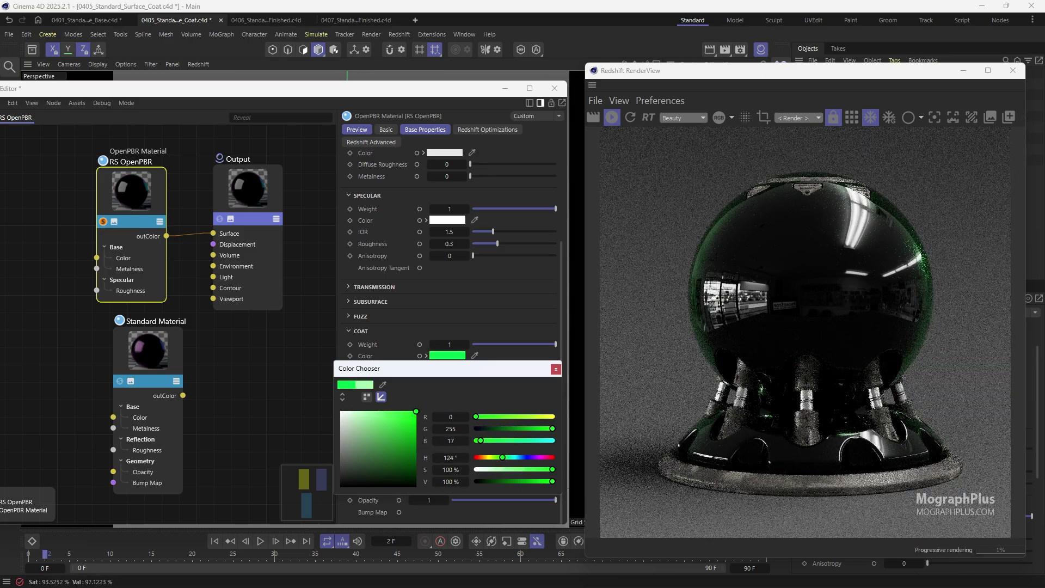
left_click(516, 417)
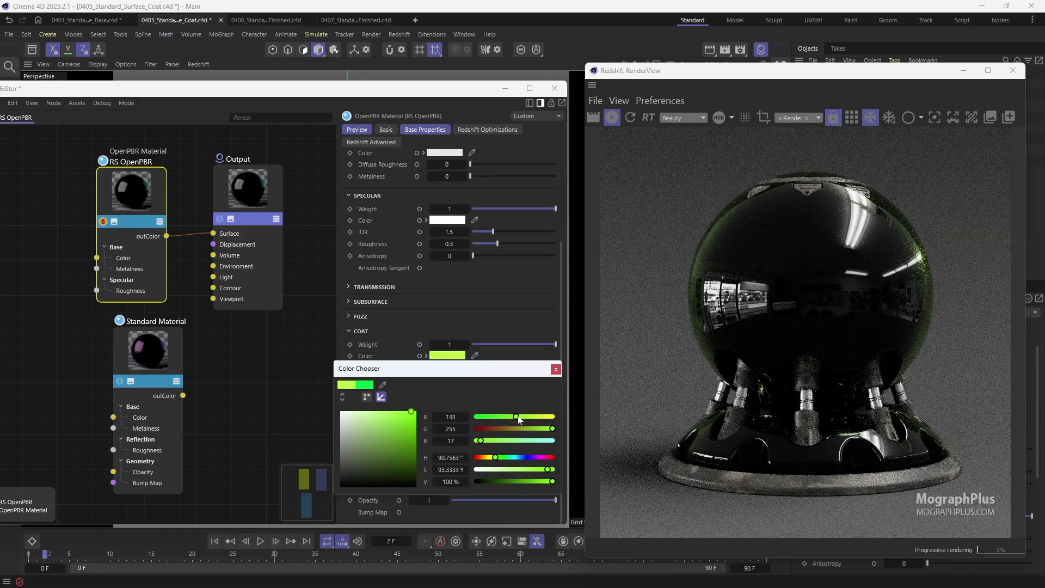
left_click(502, 416)
Test the OpenPBR green coat Darkening at 0, settle it at 1, and stop the IPR render
left_click(555, 370)
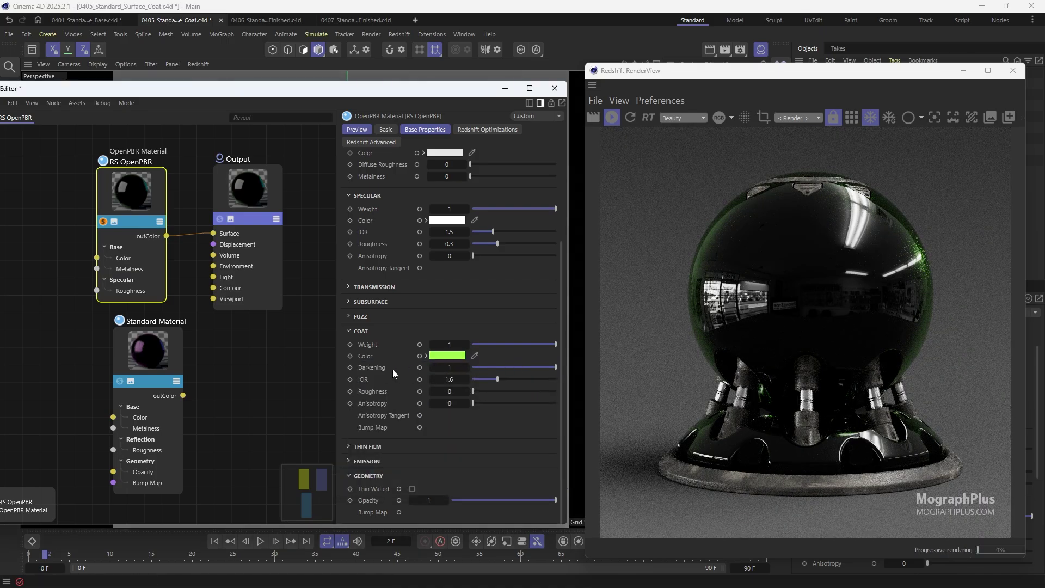
double_click(449, 368)
type("0")
key("Return")
key("ctrl+z")
left_click_drag(536, 370, 469, 362)
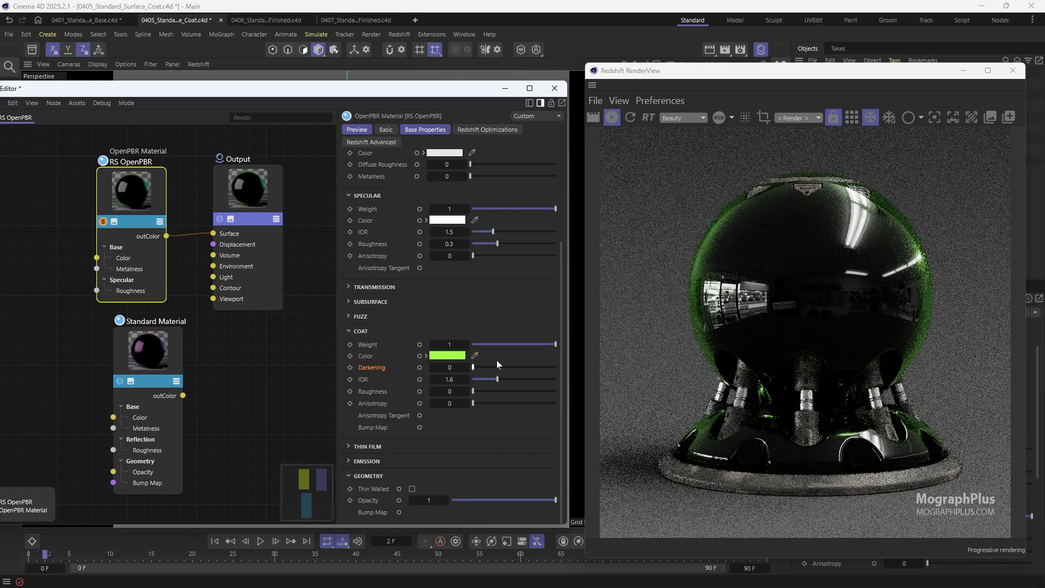
key("ctrl+z")
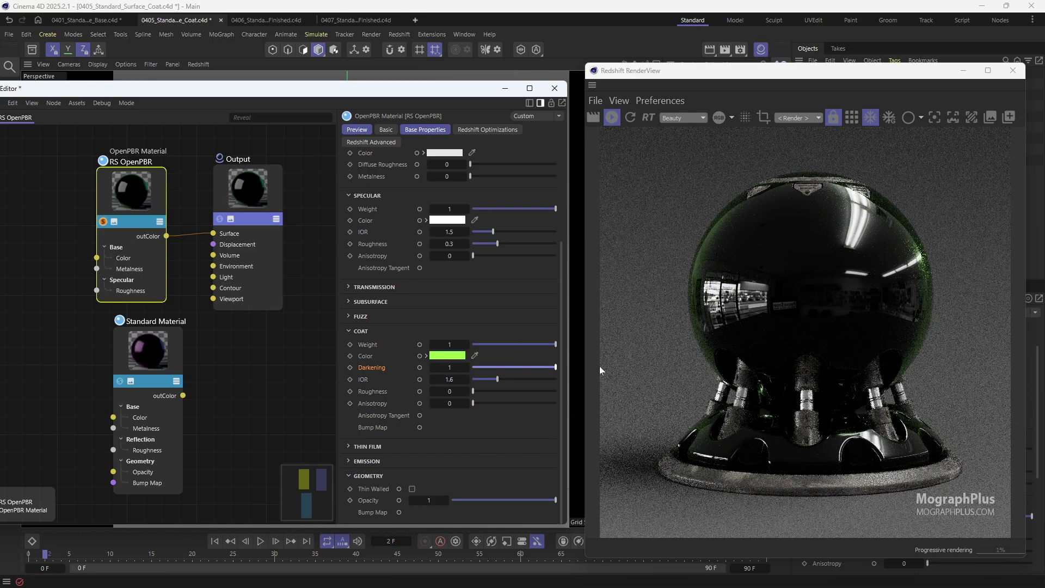
left_click_drag(514, 364, 440, 368)
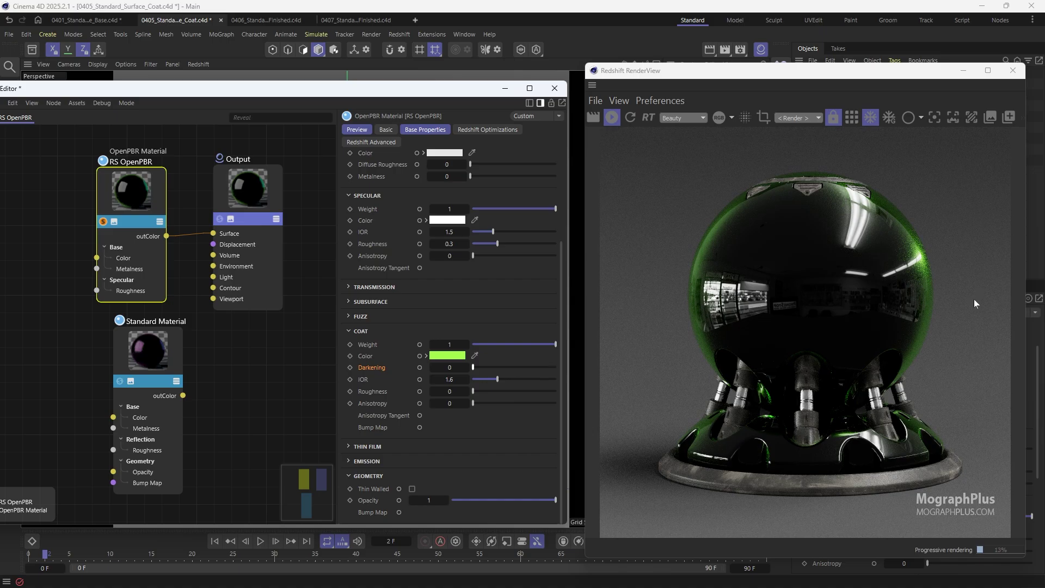
left_click_drag(492, 362, 561, 367)
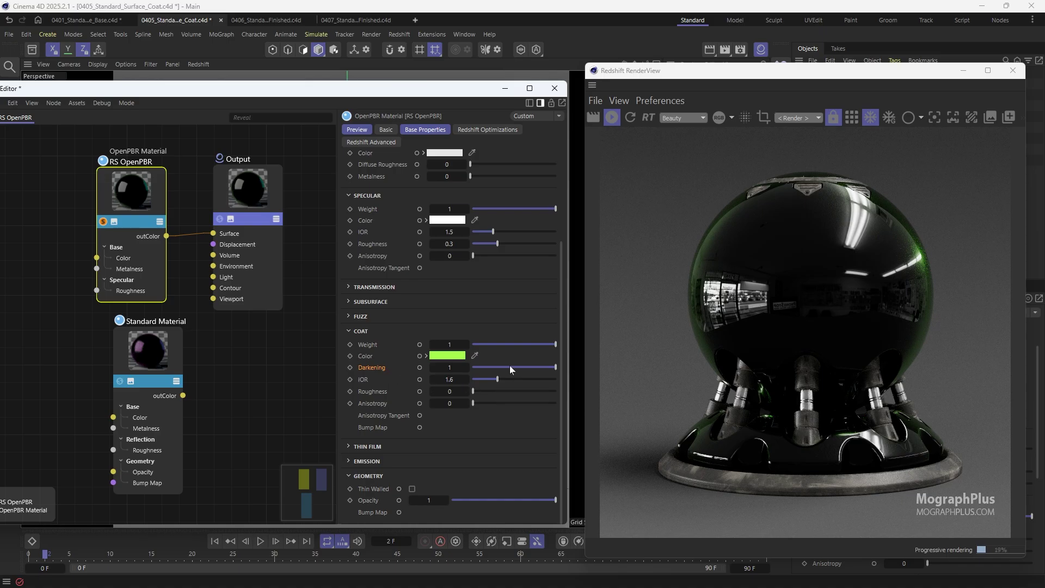
mouse_move(508, 367)
left_mouse_down()
mouse_move(471, 367)
mouse_move(514, 368)
left_mouse_up()
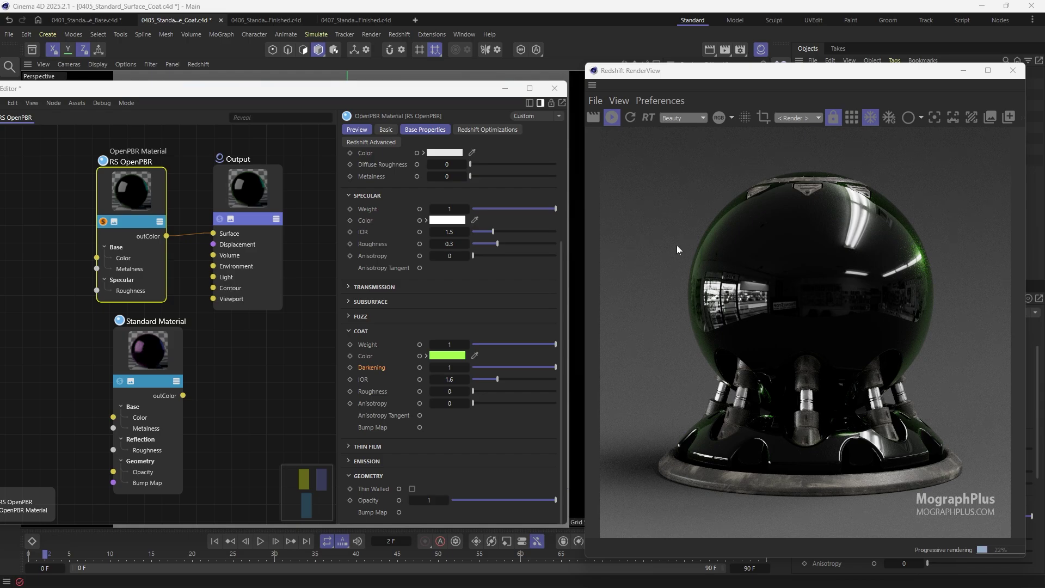
left_click(612, 117)
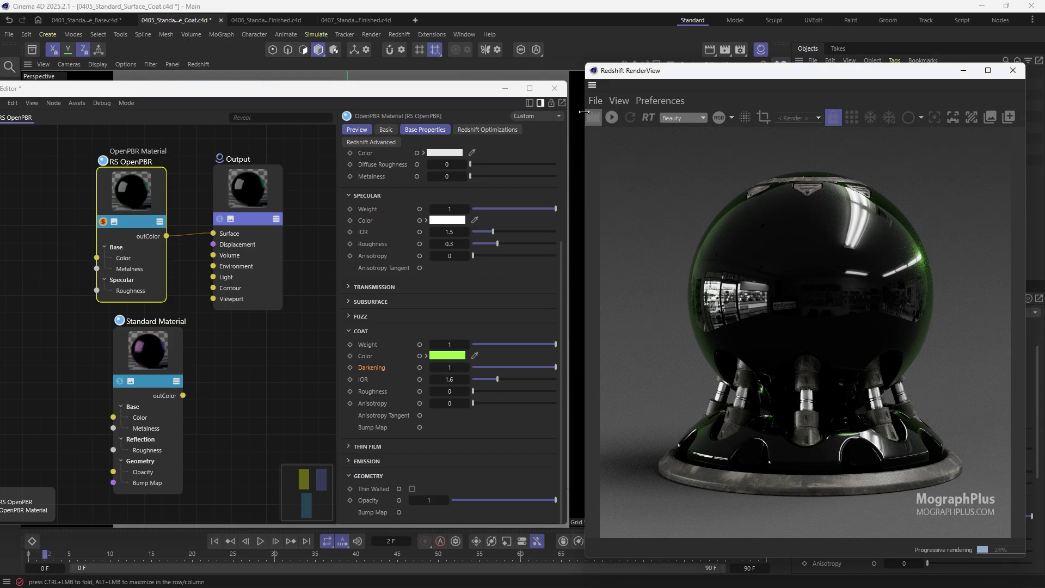
Switch to the 0406 draped cloth scene and arrange the windows to reveal the material list
left_click(263, 15)
left_click_drag(448, 96, 401, 495)
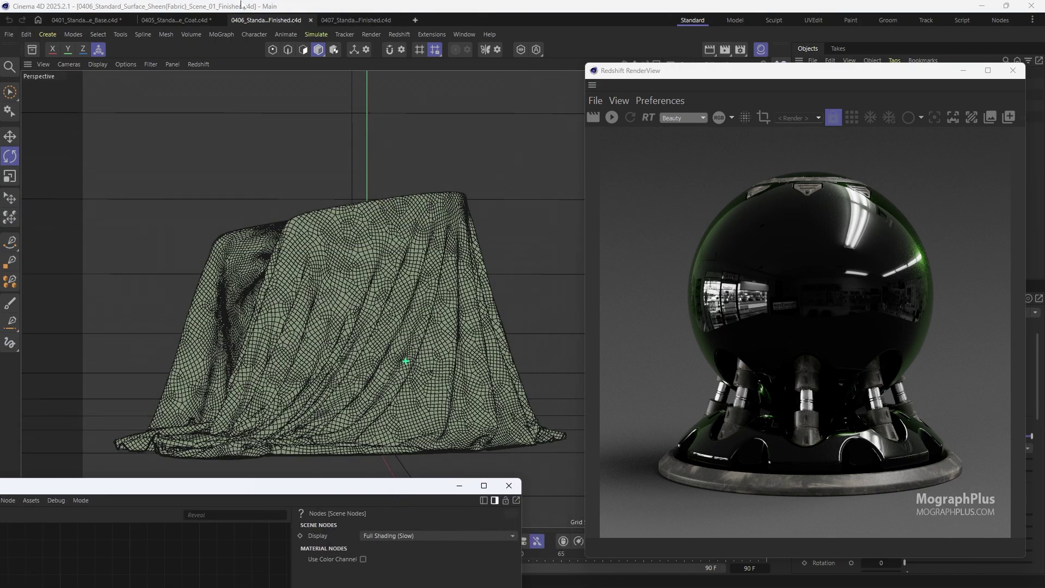
left_click_drag(650, 85, 660, 131)
Create a new OpenPBR material and apply it to the throw cloth
left_click(694, 64)
mouse_move(733, 97)
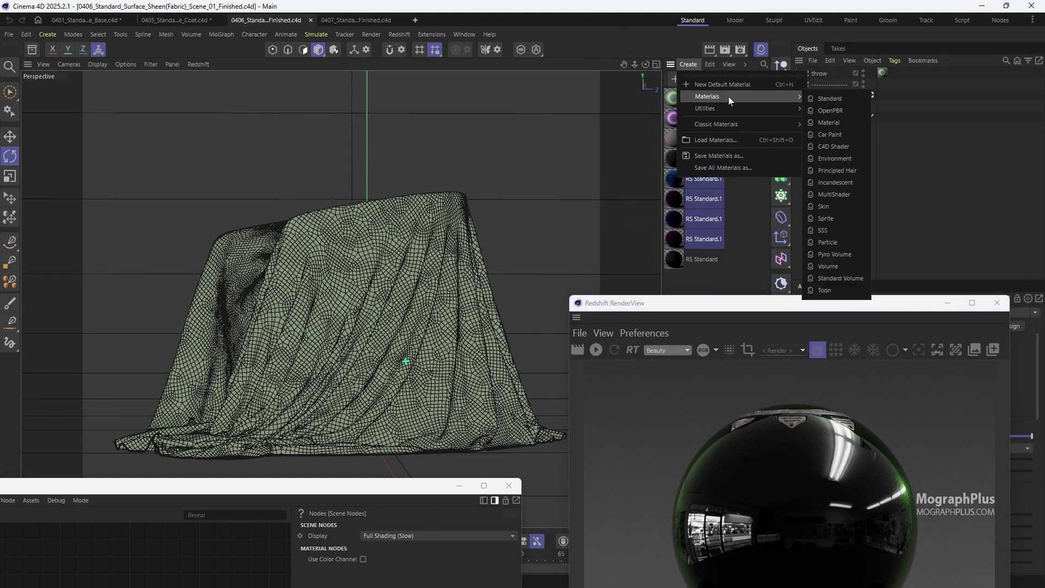
left_click(845, 113)
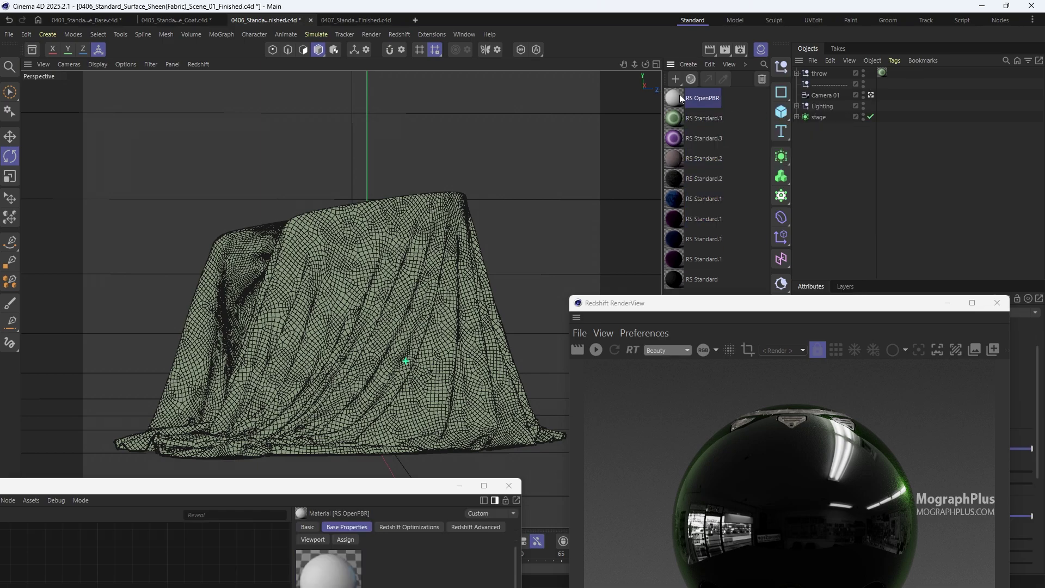
left_click_drag(867, 74, 878, 74)
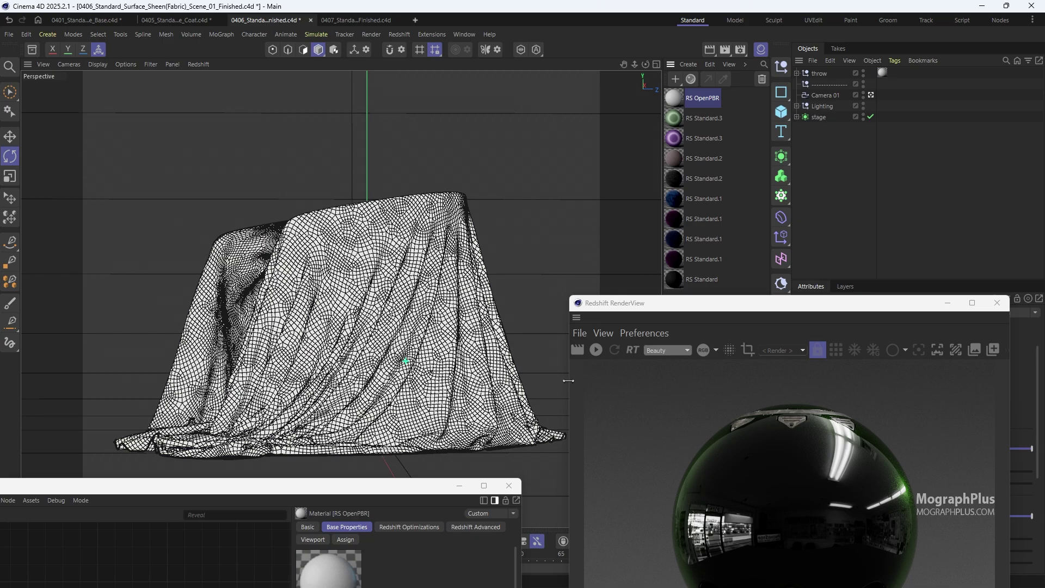
Render the cloth as white and bring the material node editor back up
left_click(596, 349)
left_click_drag(638, 311, 651, 93)
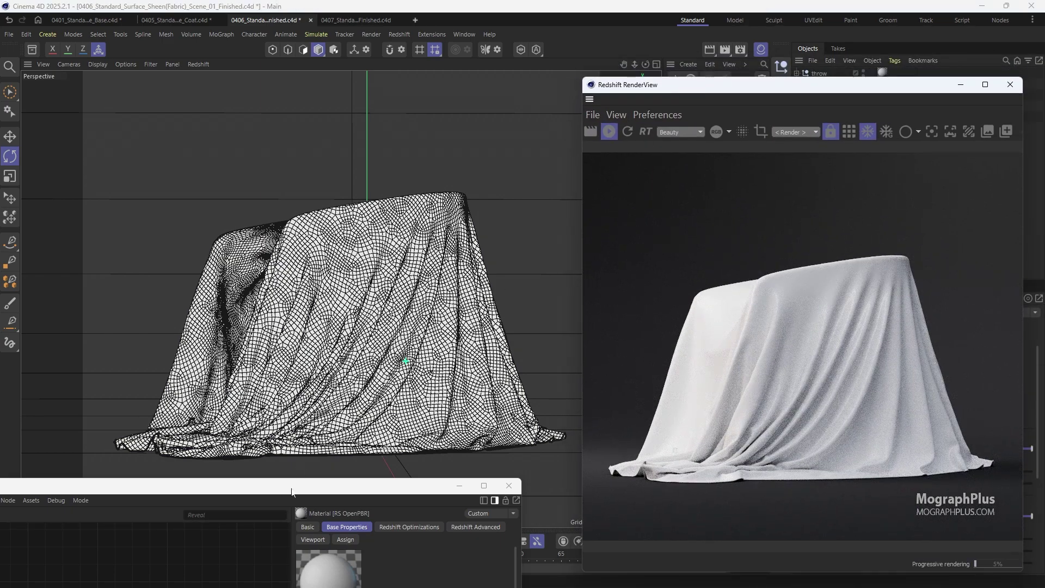
left_click_drag(295, 489, 345, 98)
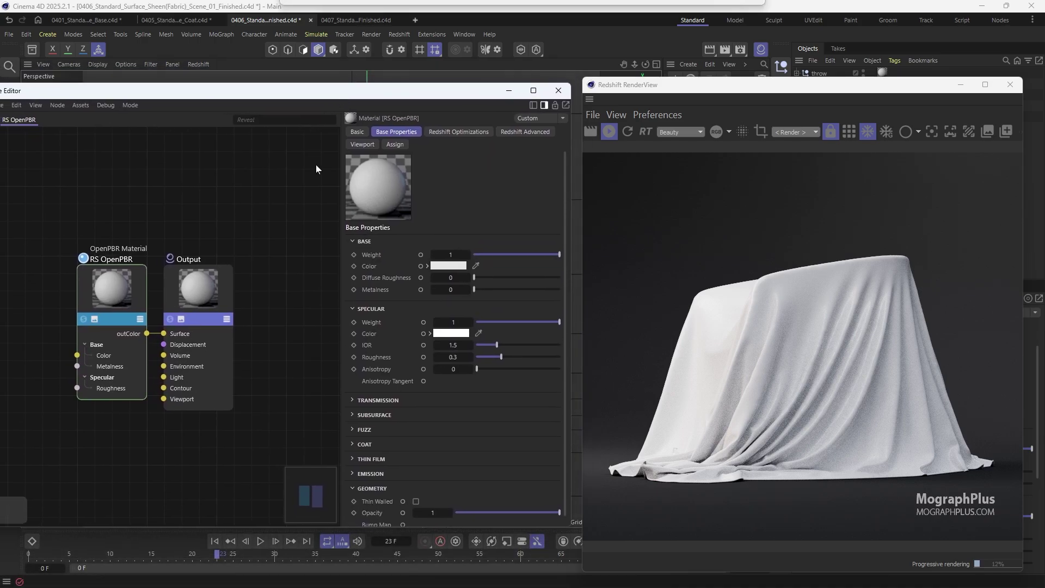
Frame the nodes and add a Standard Material node via a Commander search for 'standa'
key("h")
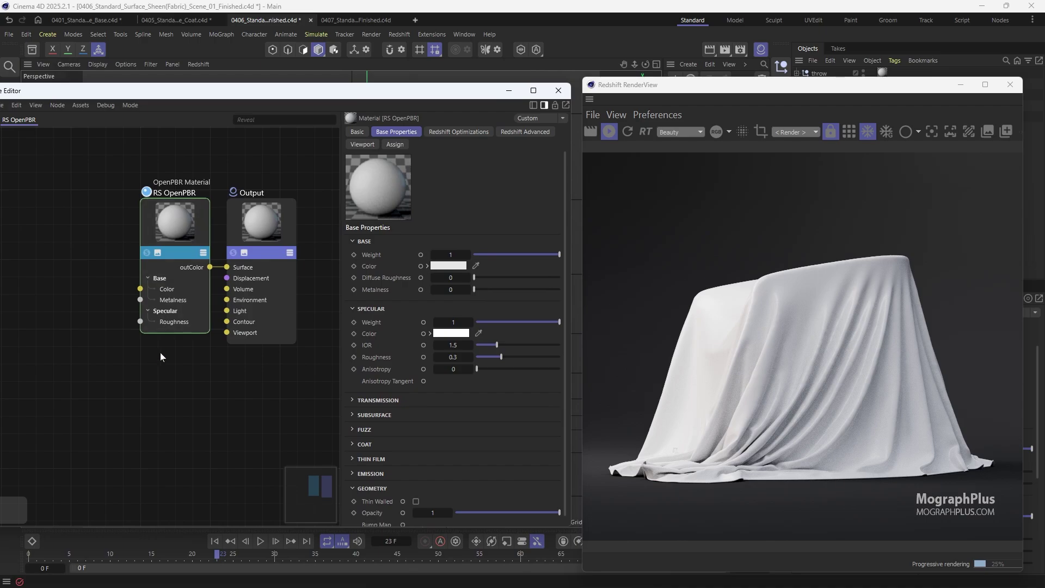
key("shift+c")
type("standa")
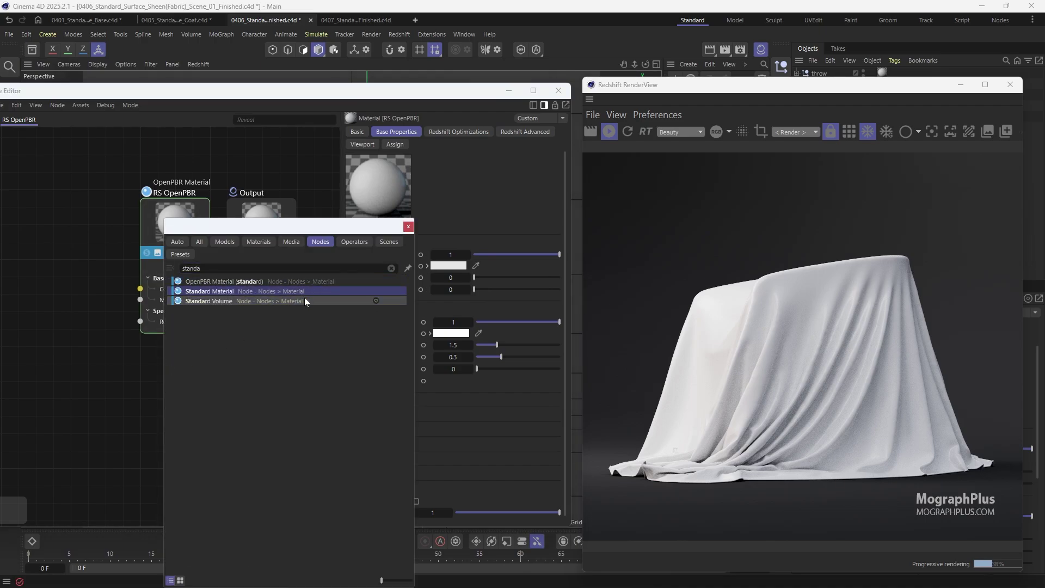
left_click(314, 291)
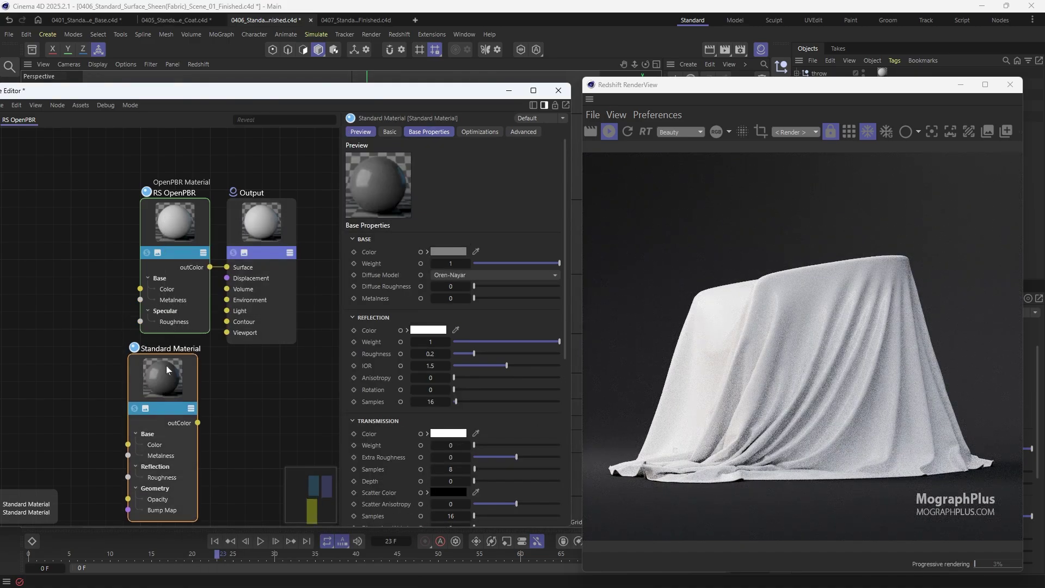
Expand OpenPBR's Fuzz and the Standard Material's Sheen settings side by side for comparison
left_click(165, 224)
scroll(364, 313, "down", 3)
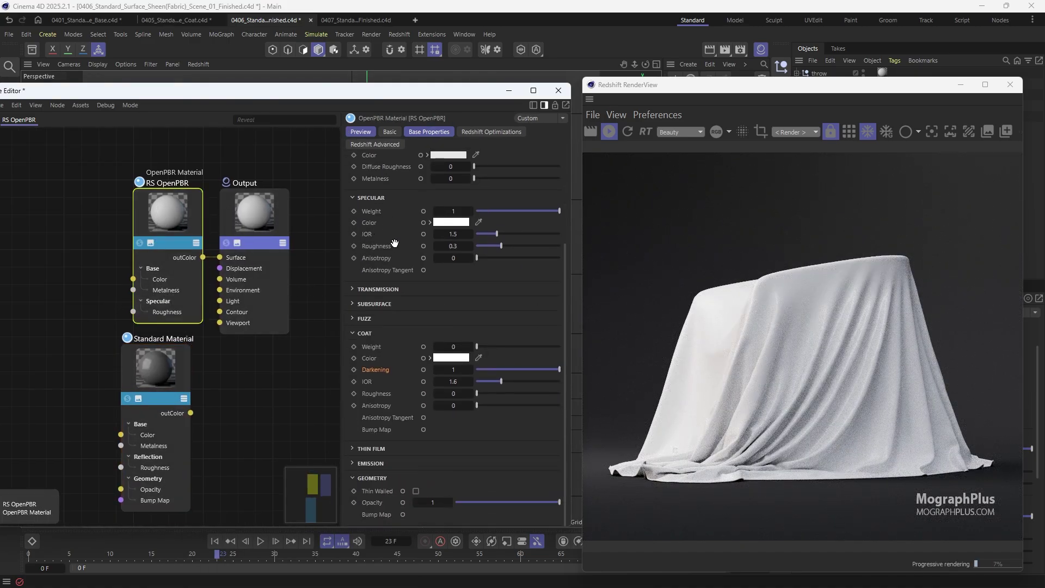
left_click(367, 316)
scroll(374, 286, "down", 2)
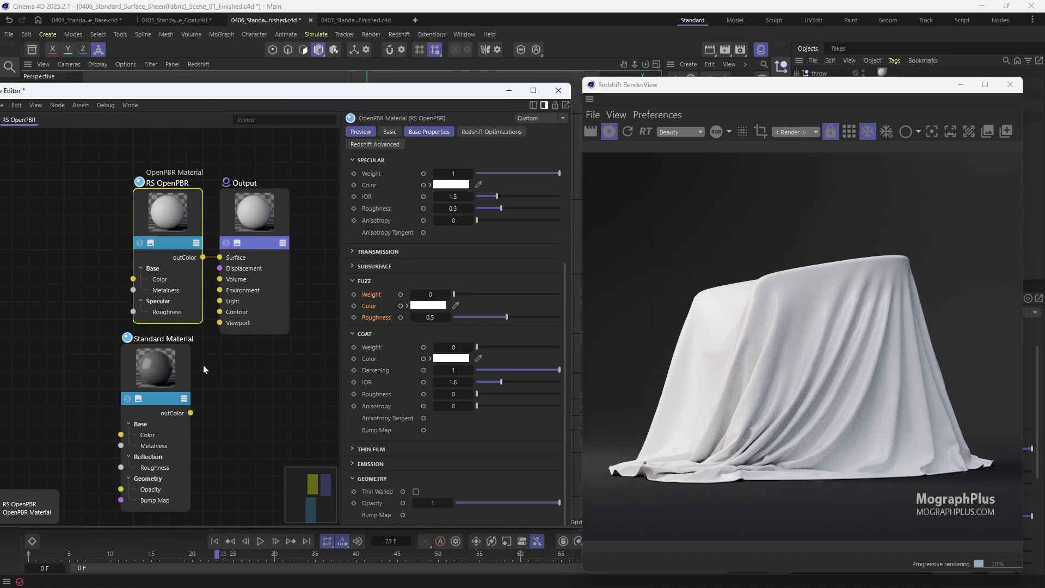
left_click(187, 370)
scroll(381, 327, "down", 4)
left_click(368, 309)
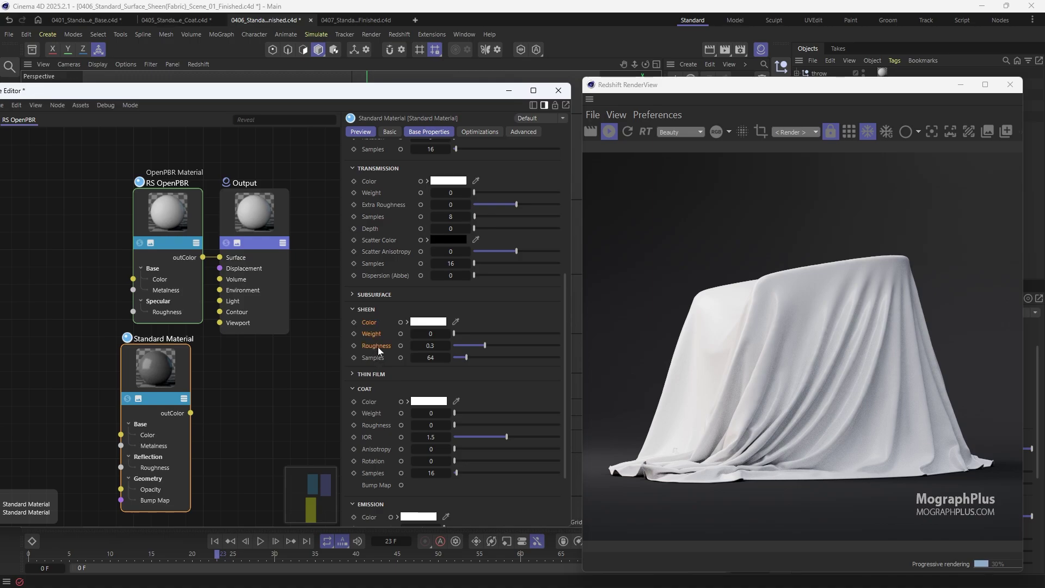
Turn the OpenPBR base and specular weights down to 0
left_click(165, 211)
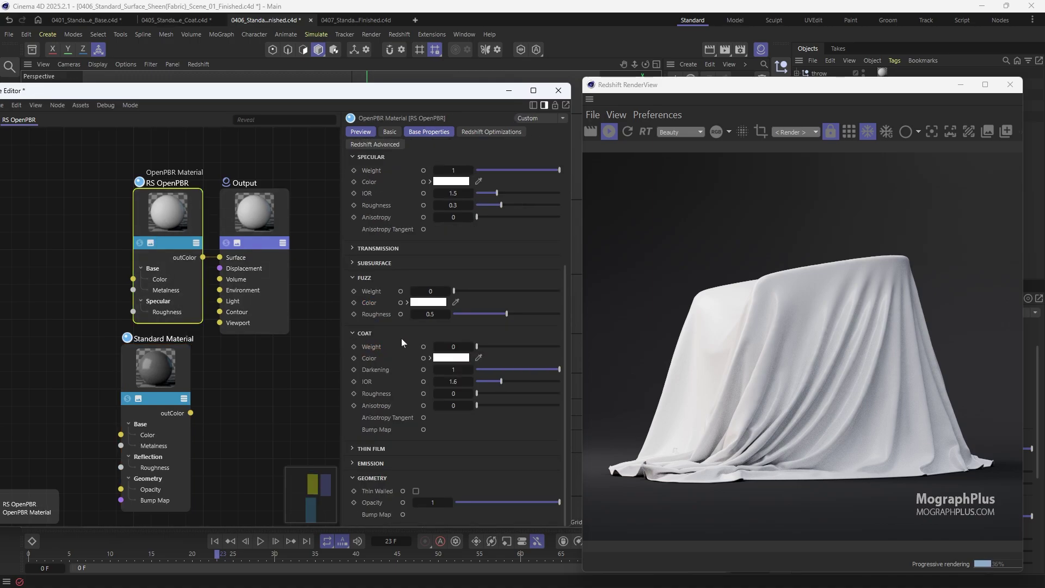
left_click_drag(373, 292, 375, 313)
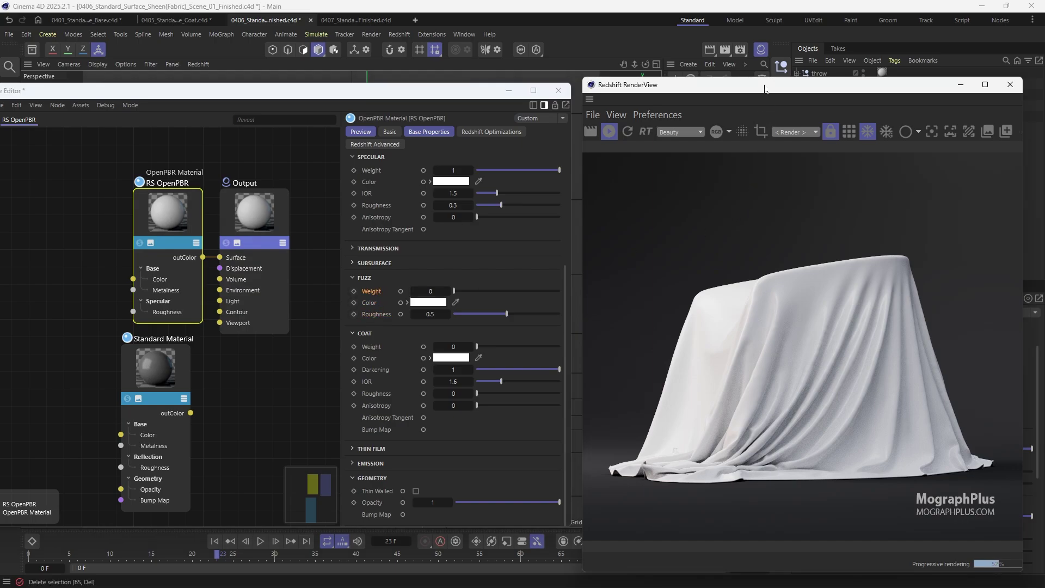
left_click_drag(762, 89, 769, 65)
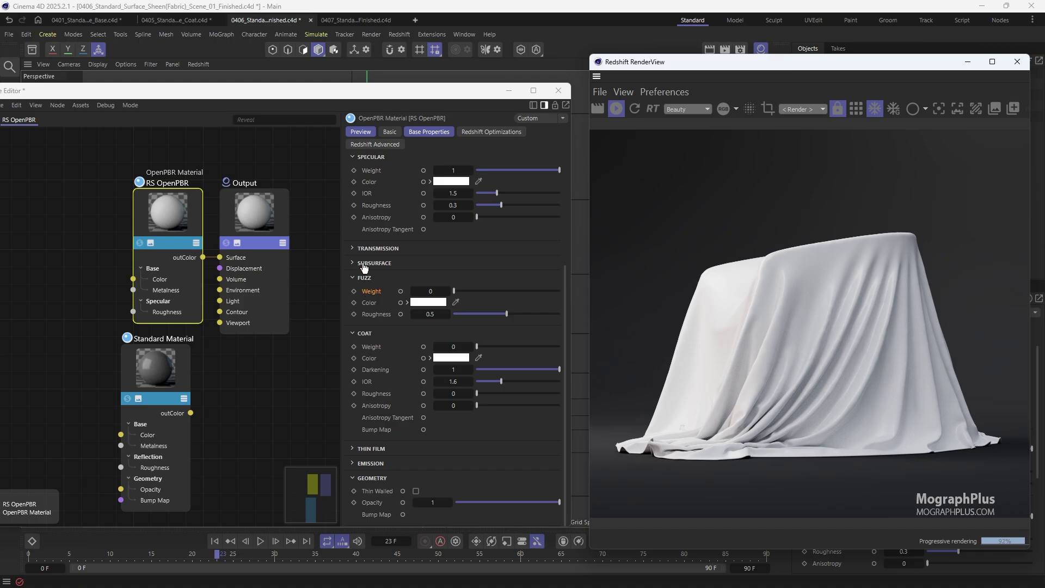
scroll(399, 390, "up", 3)
left_click_drag(497, 263, 424, 303)
left_click_drag(511, 332, 379, 356)
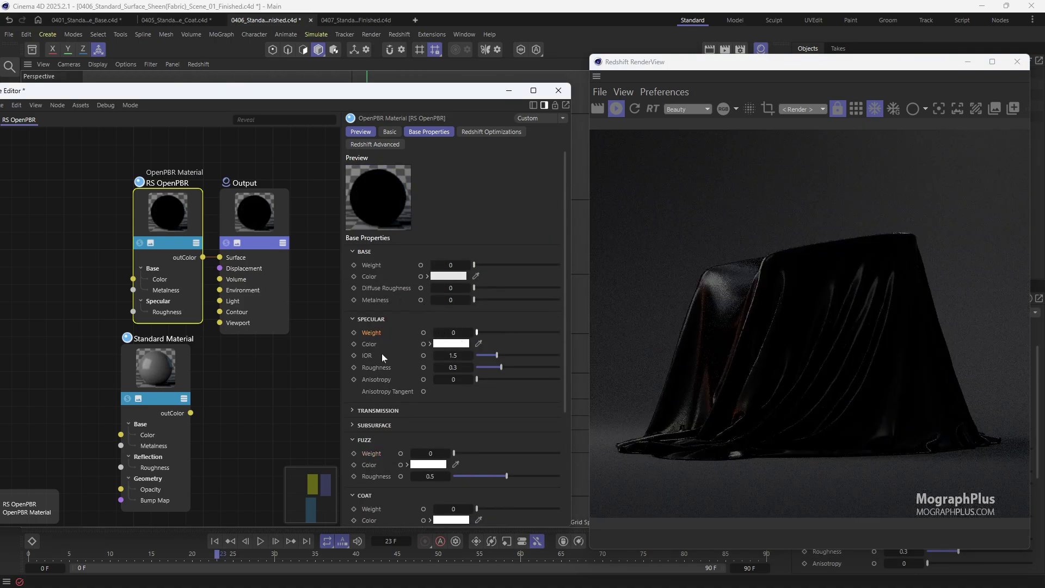
scroll(380, 348, "down", 3)
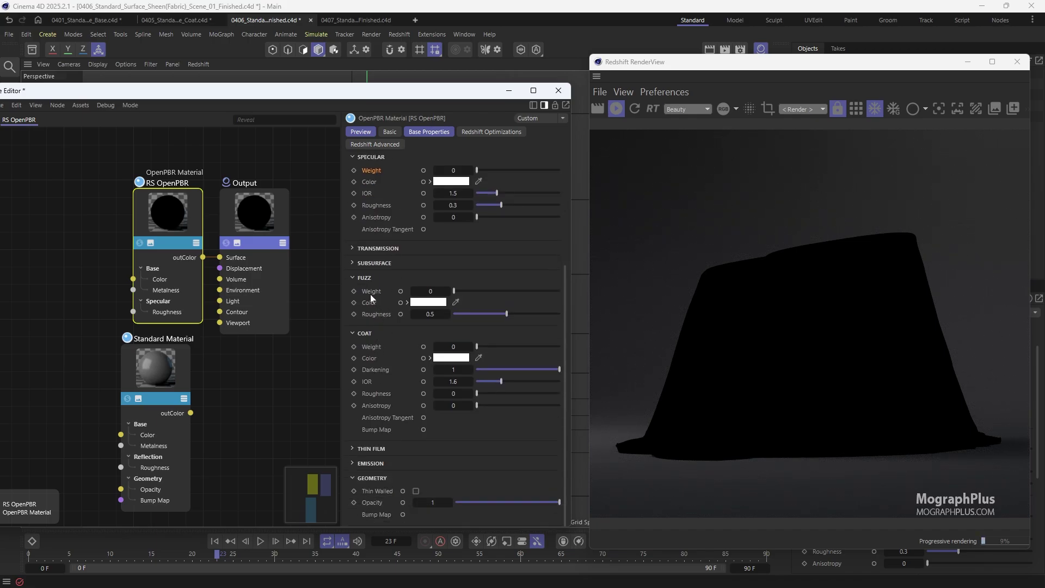
Set fuzz weight to 1 and lower fuzz roughness to 0.449
left_click(511, 289)
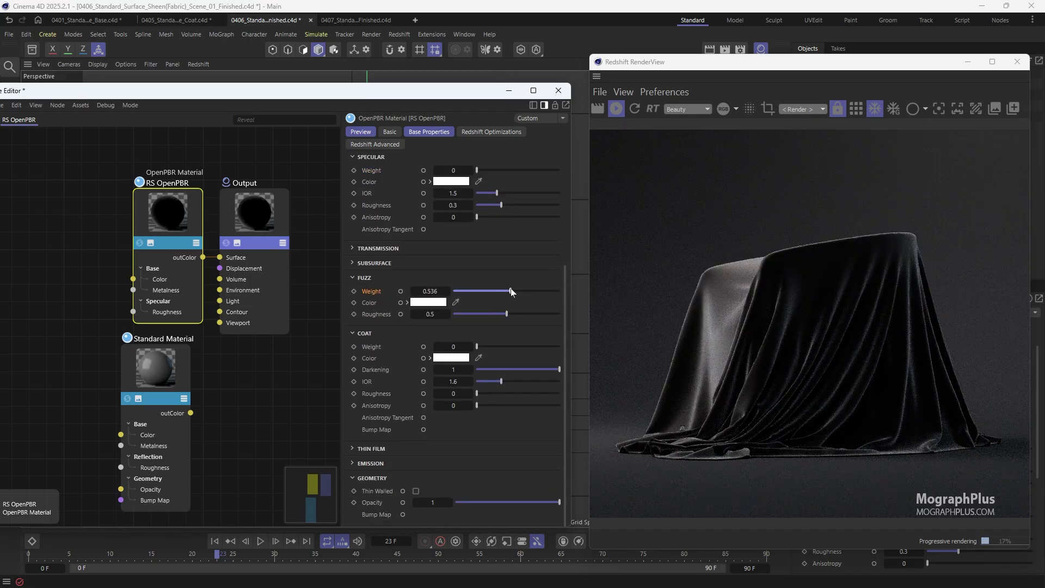
left_click_drag(510, 291, 603, 298)
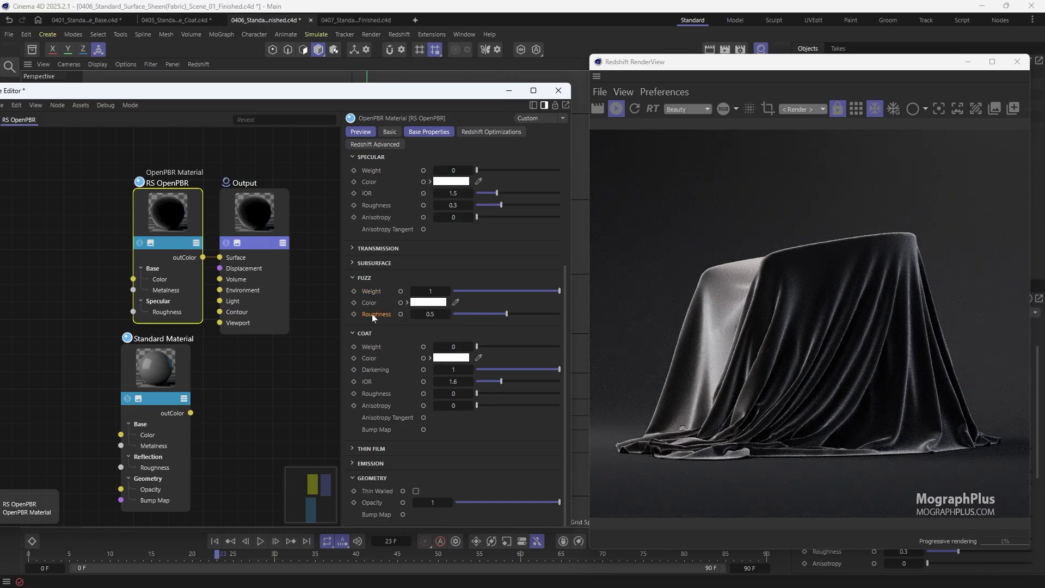
mouse_move(511, 315)
left_mouse_down()
mouse_move(484, 316)
mouse_move(501, 315)
left_mouse_up()
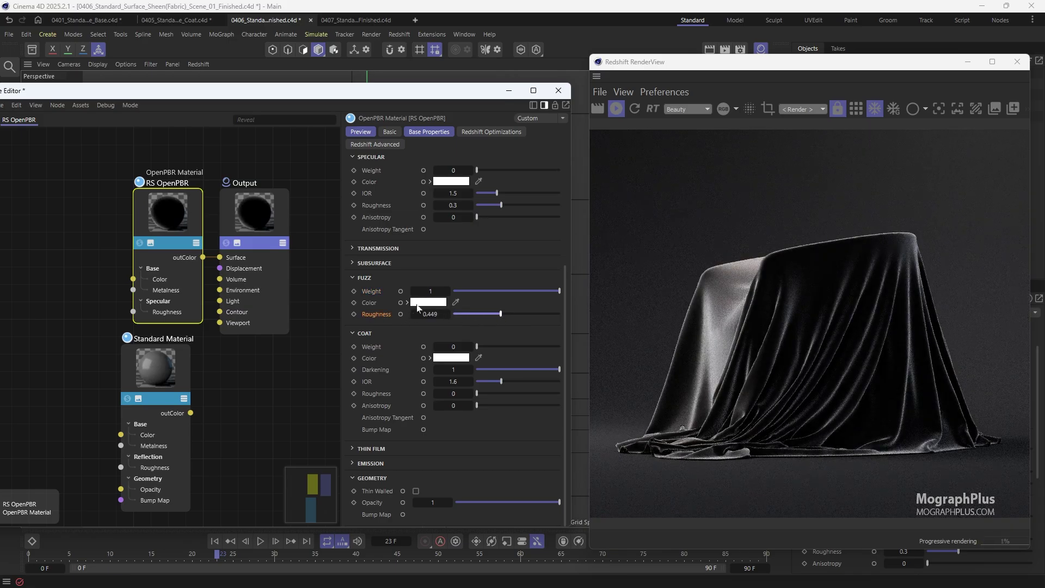
Give the fuzz a pale violet-purple colour in the Color Chooser
left_click(415, 303)
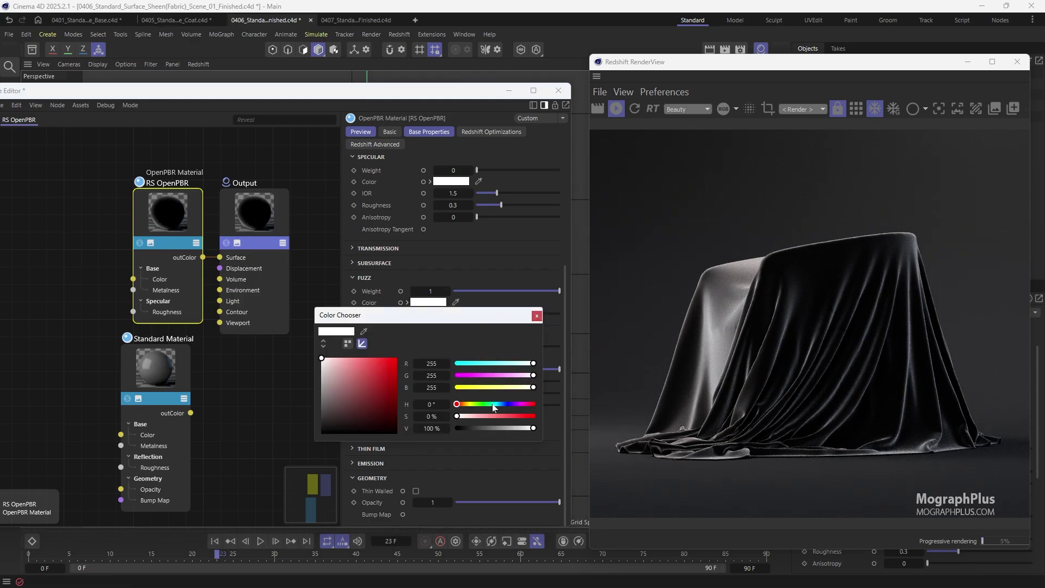
left_click_drag(492, 404, 500, 403)
left_click(383, 381)
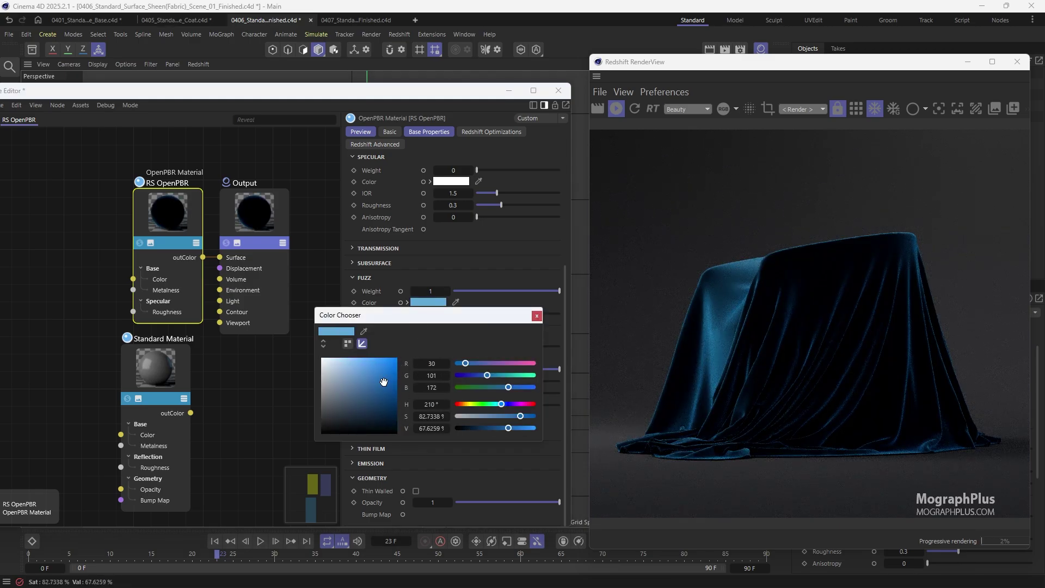
left_click_drag(384, 381, 396, 358)
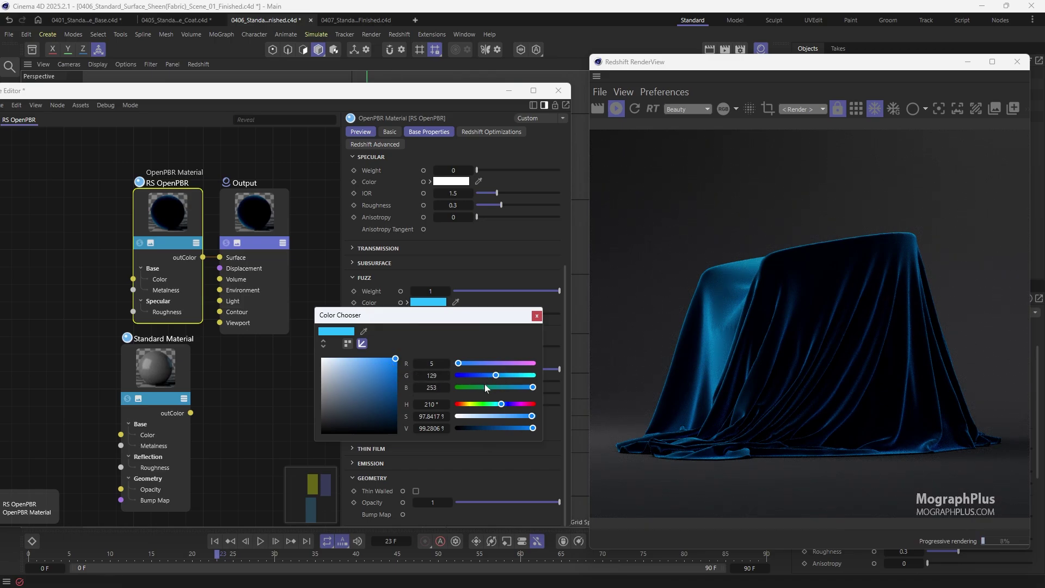
left_click_drag(501, 364, 525, 364)
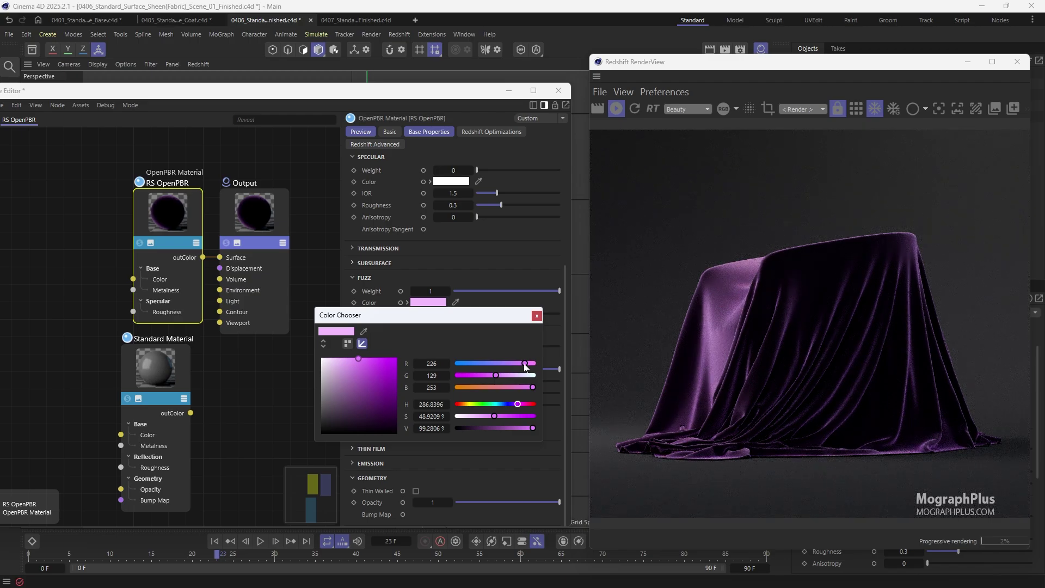
left_click(536, 316)
Raise specular and coat weights to 1, lower fuzz roughness to 0.327, and stop rendering
scroll(397, 226, "up", 3)
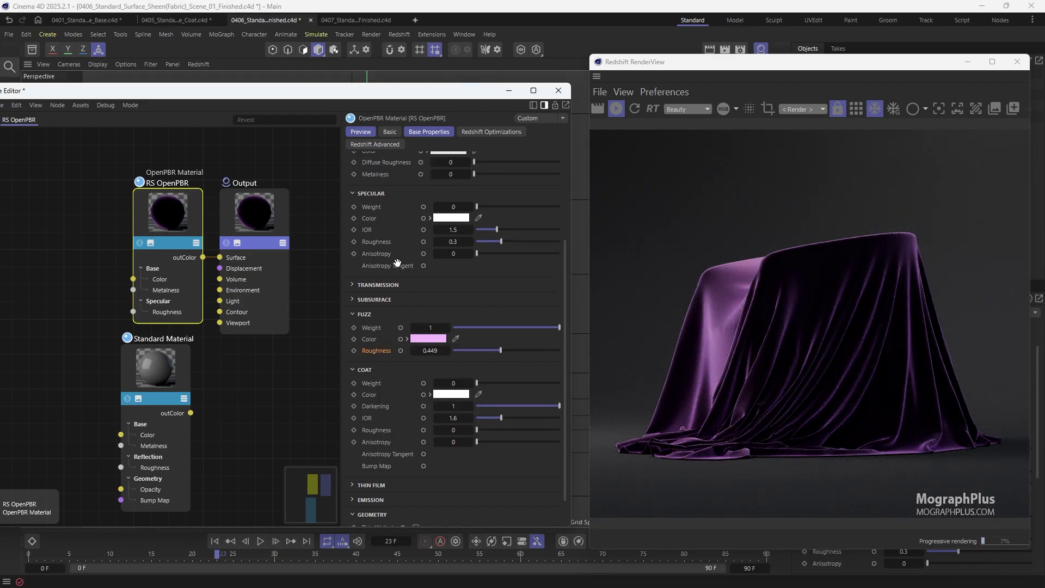
left_click_drag(500, 294, 570, 299)
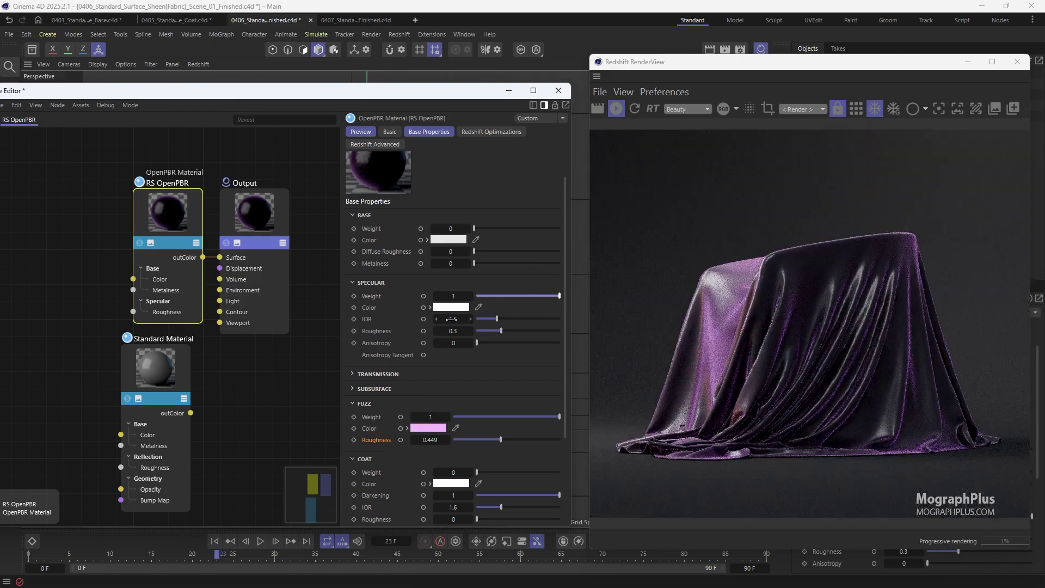
scroll(423, 353, "down", 5)
left_click_drag(477, 346, 561, 347)
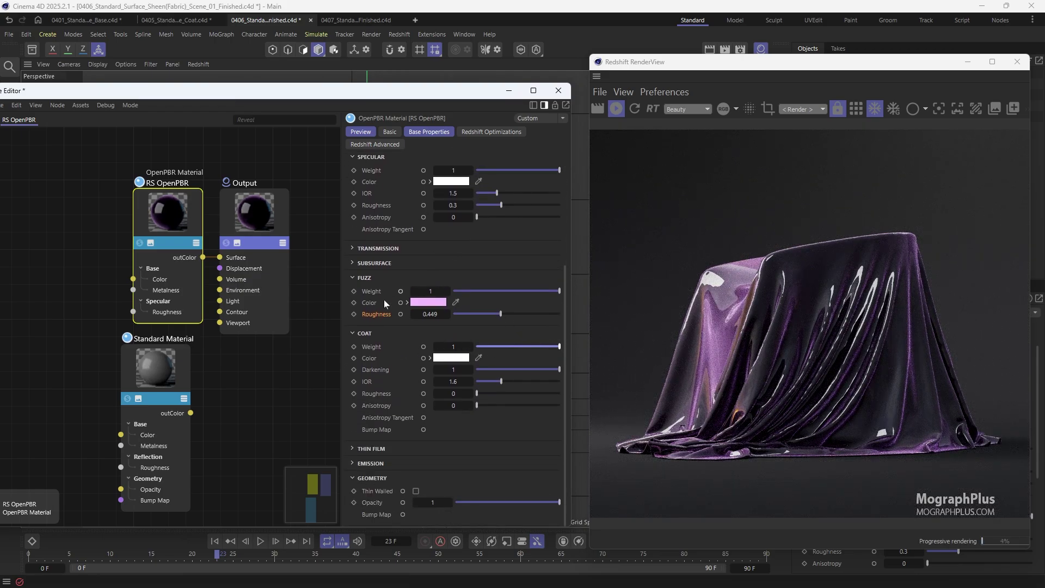
mouse_move(500, 314)
left_mouse_down()
mouse_move(564, 321)
mouse_move(489, 315)
left_mouse_up()
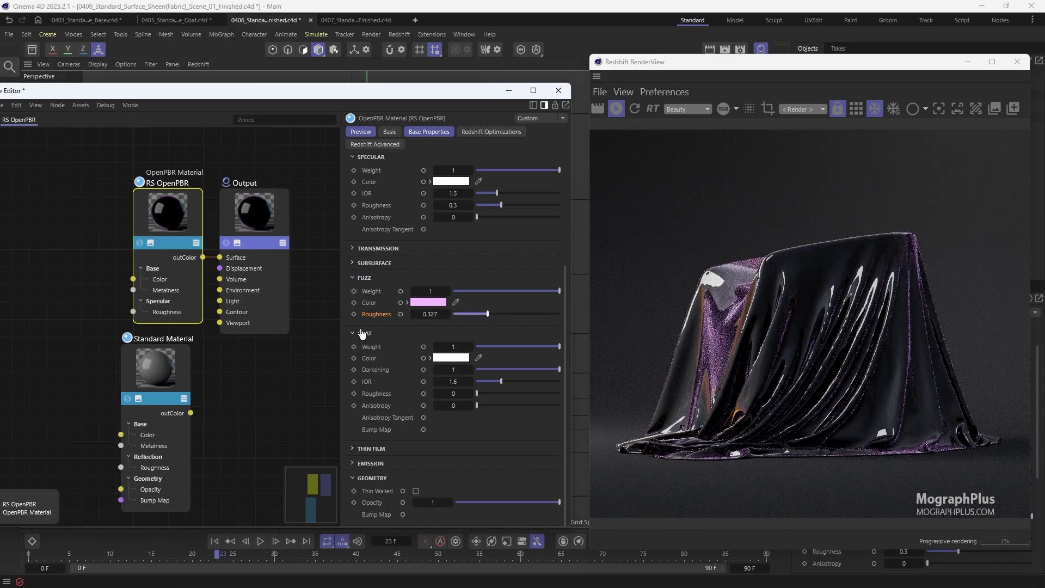
left_click(621, 103)
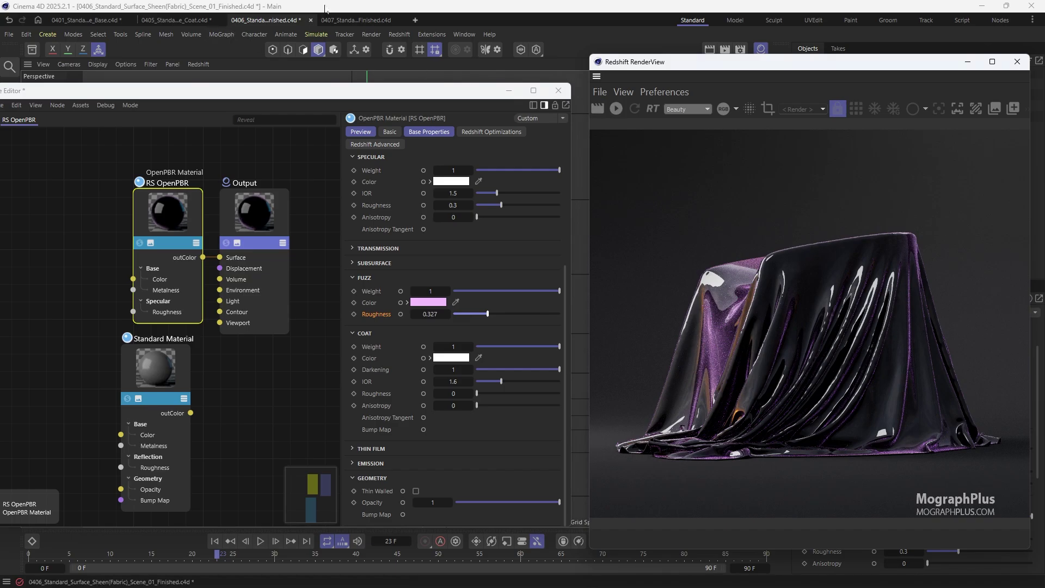
Switch to the 0407 bubble scene, open the ThinFilm material graph, and start rendering
left_click(343, 19)
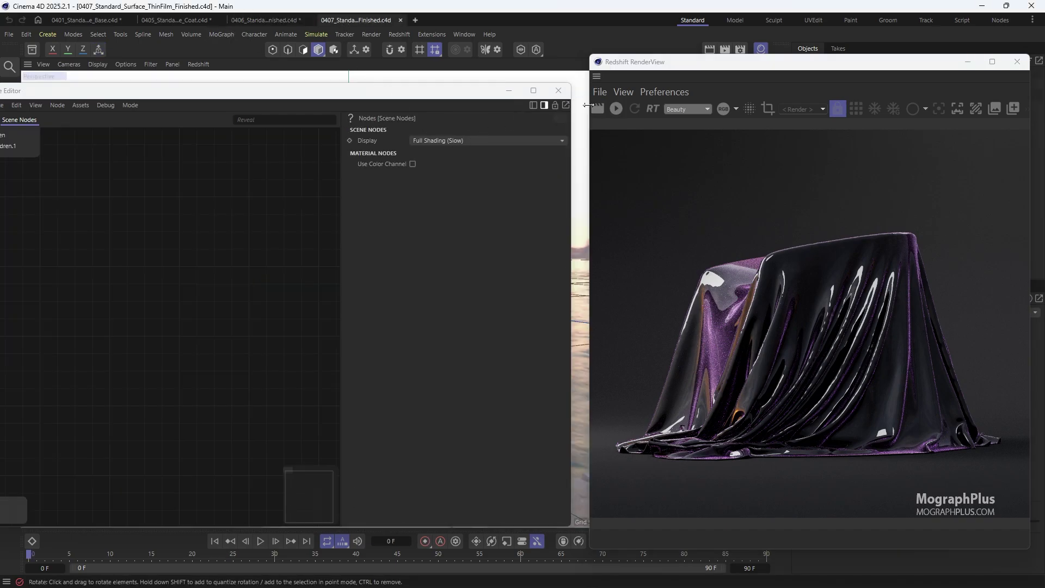
left_click(558, 92)
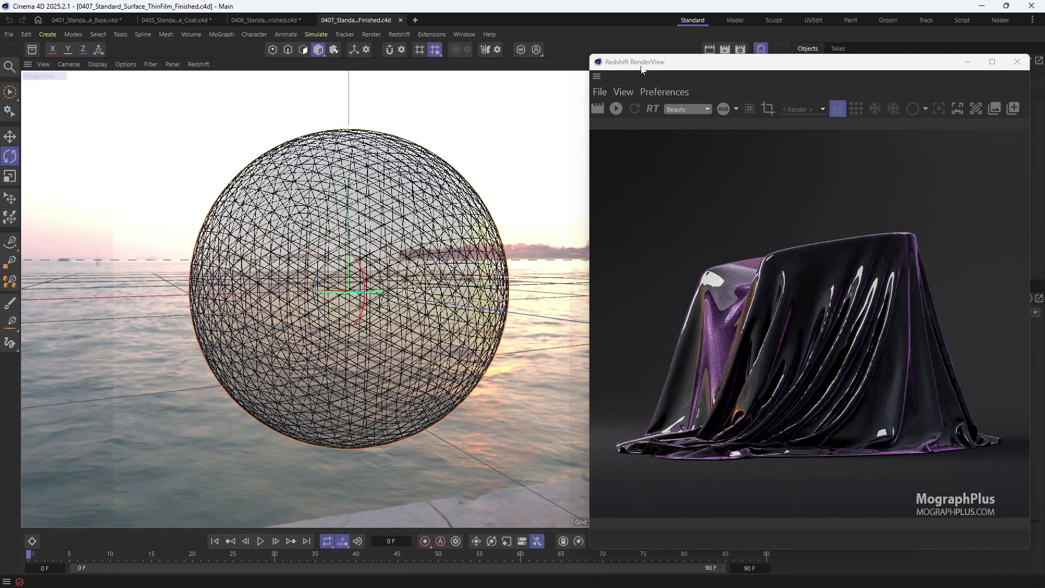
left_click_drag(644, 66, 572, 165)
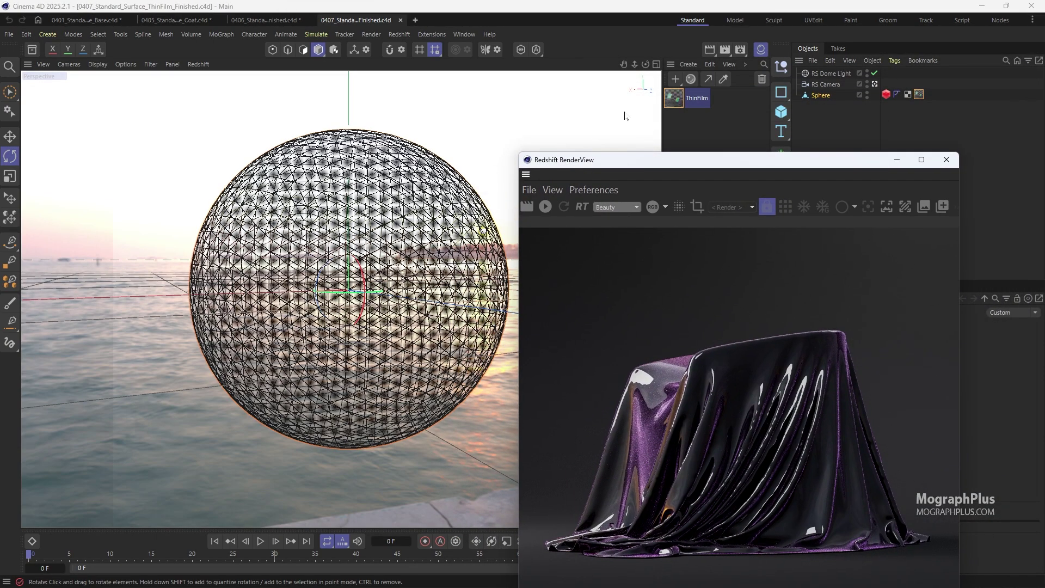
double_click(672, 99)
left_click_drag(677, 88, 218, 78)
scroll(163, 283, "down", 4)
left_click_drag(777, 161, 855, 59)
left_click(622, 99)
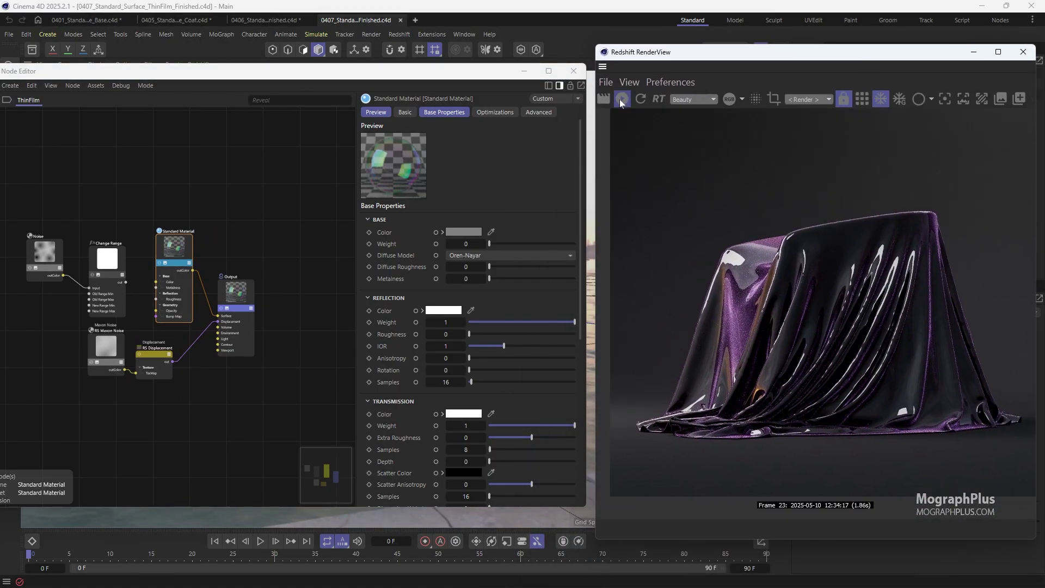
Add an OpenPBR Material node via a Commander search for 'openpb'
middle_click_drag(140, 206, 163, 176)
scroll(224, 373, "up", 3)
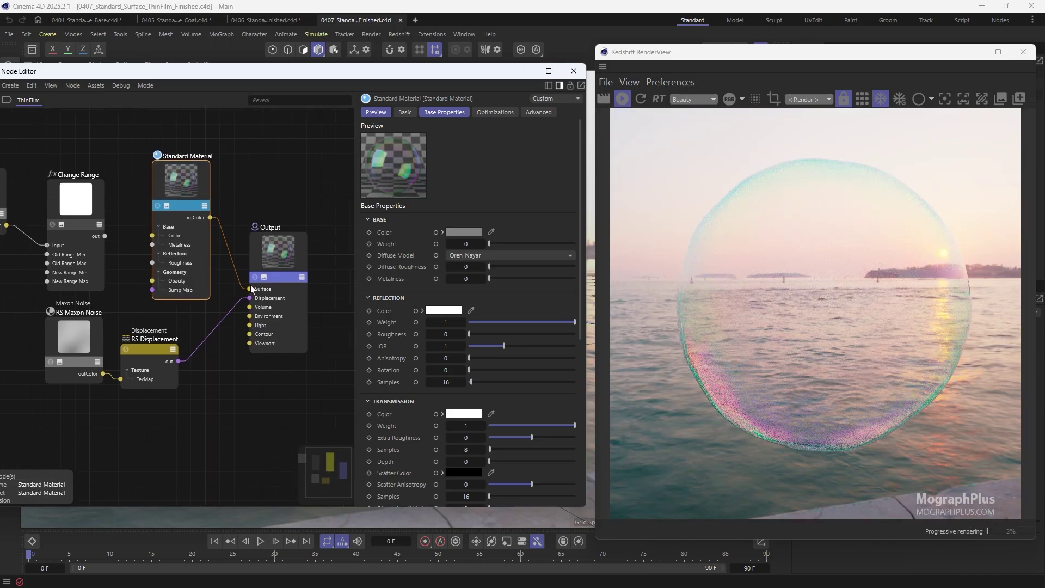
scroll(224, 373, "down", 3)
left_click(230, 403)
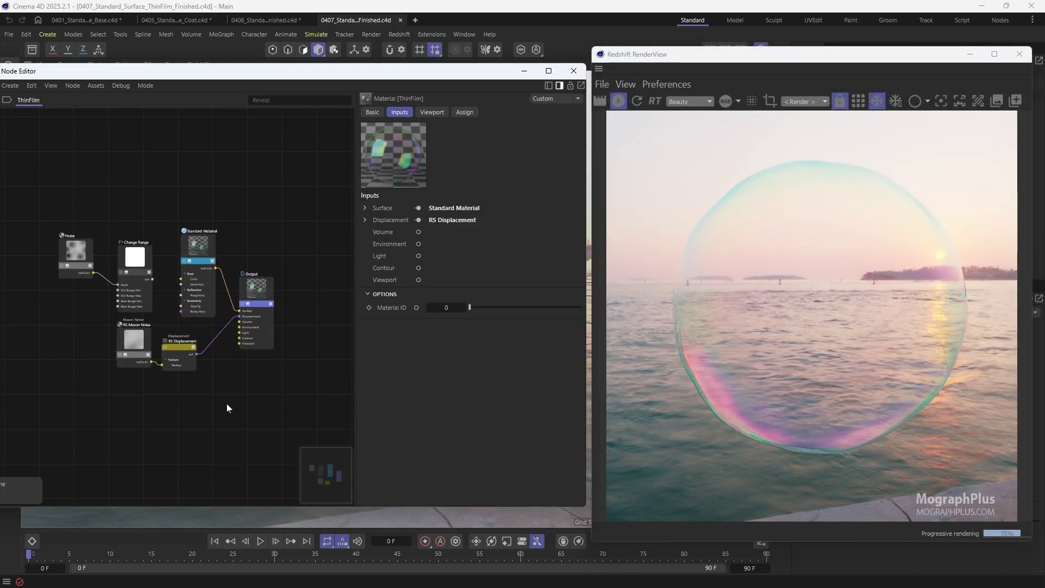
key("shift+c")
type("openpbr")
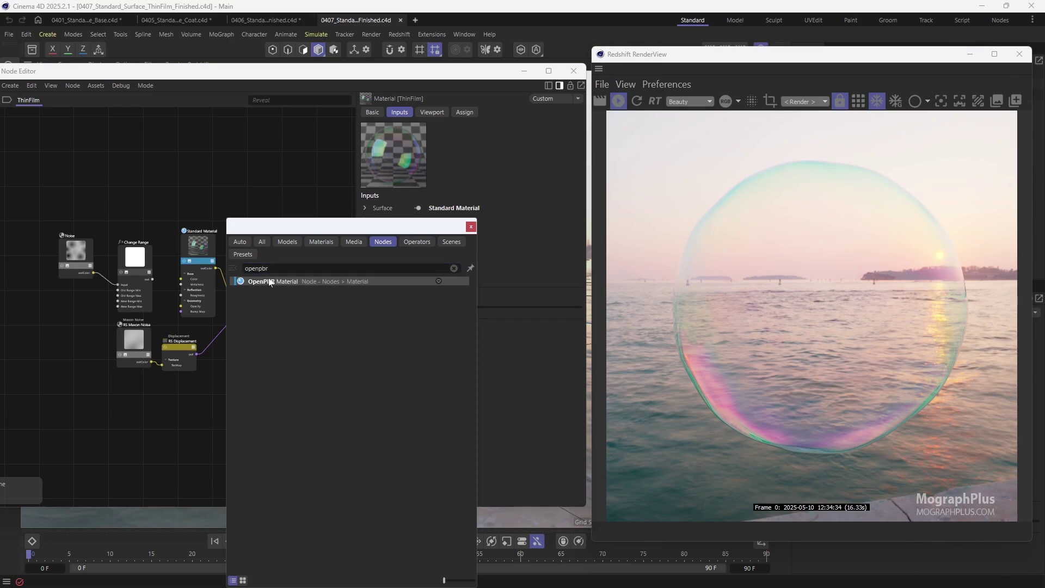
double_click(268, 282)
Wire the OpenPBR Material's outColor into the Output Surface input
scroll(191, 361, "up", 3)
left_click(272, 423)
left_click_drag(272, 423, 268, 277)
left_click_drag(202, 408, 200, 410)
middle_click_drag(200, 410, 226, 353)
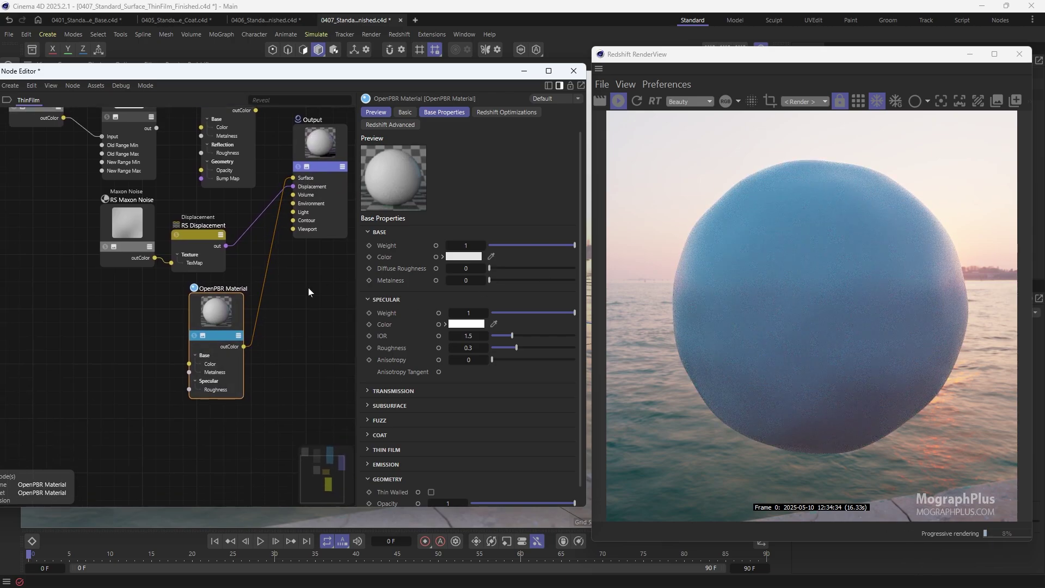
middle_click_drag(285, 292, 274, 298)
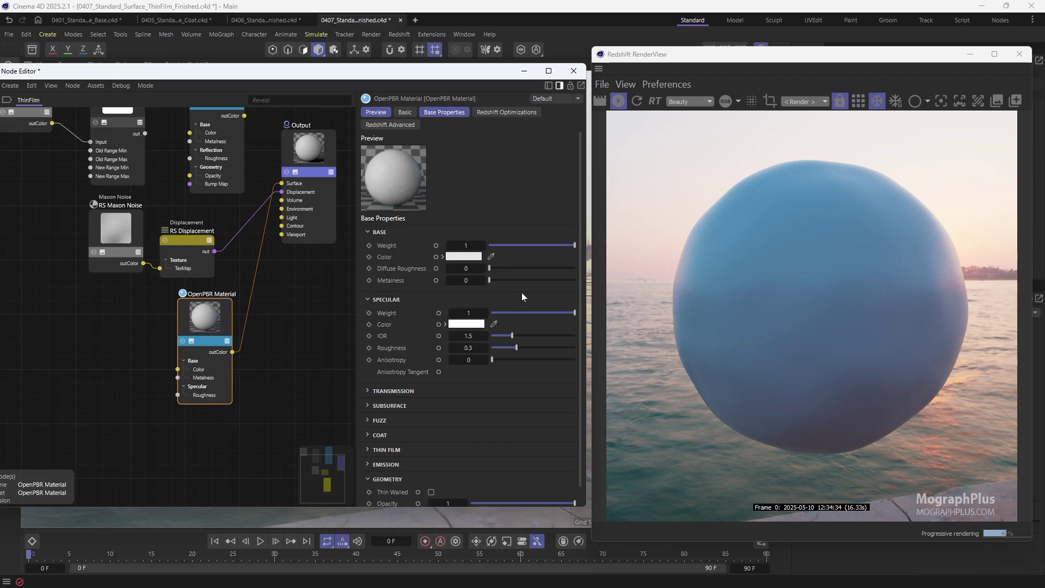
Set specular IOR to 1 and thin film weight to 1
left_click(468, 335)
type("1")
key("Return")
scroll(415, 381, "down", 1)
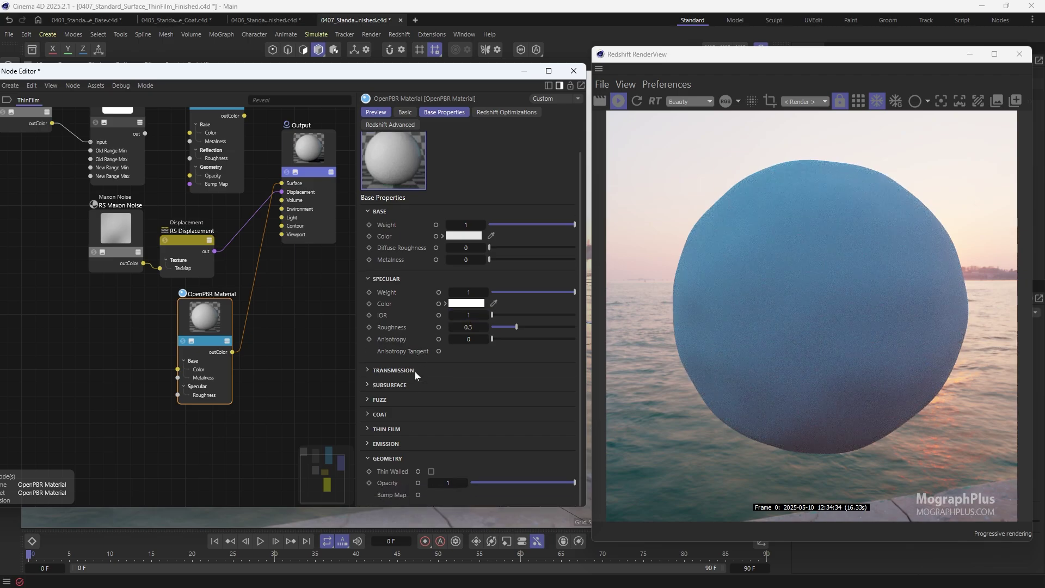
left_click(394, 428)
scroll(400, 368, "down", 1)
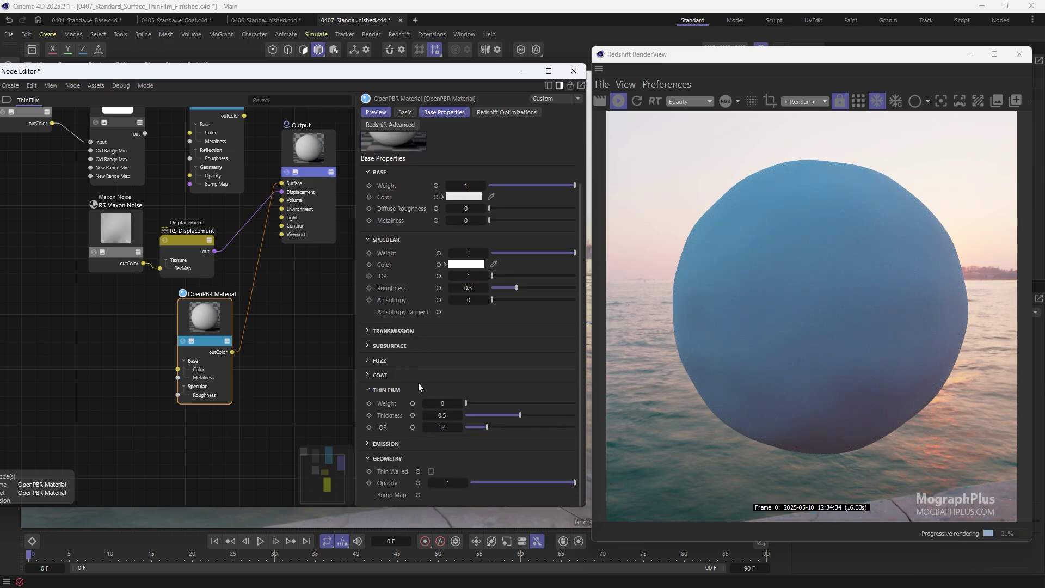
left_click(442, 403)
type("1")
key("Return")
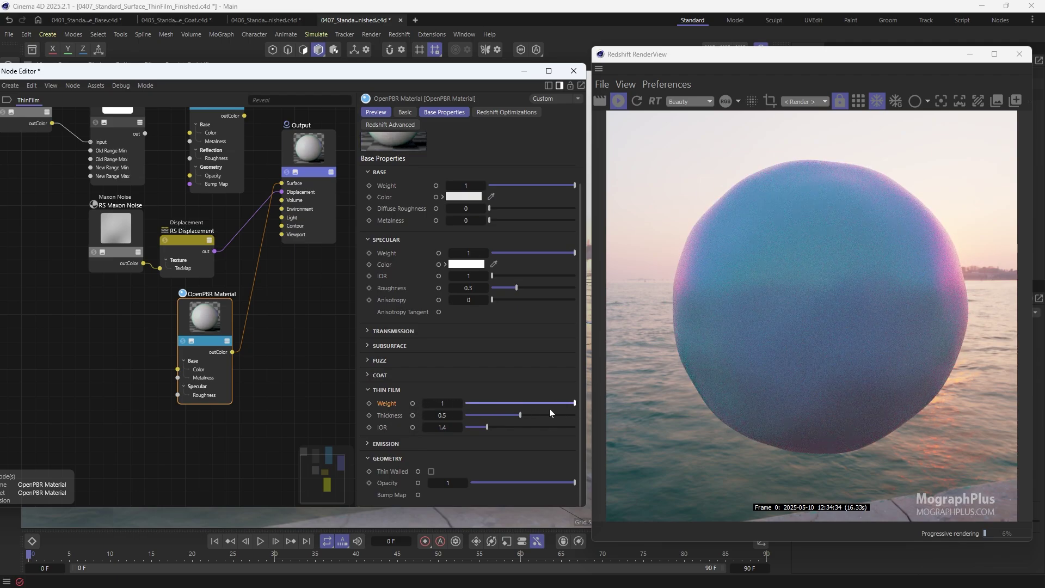
left_click_drag(549, 407, 612, 414)
Raise transmission weight to 1 and set thin film thickness to 1
left_click(399, 331)
left_click_drag(489, 345, 619, 345)
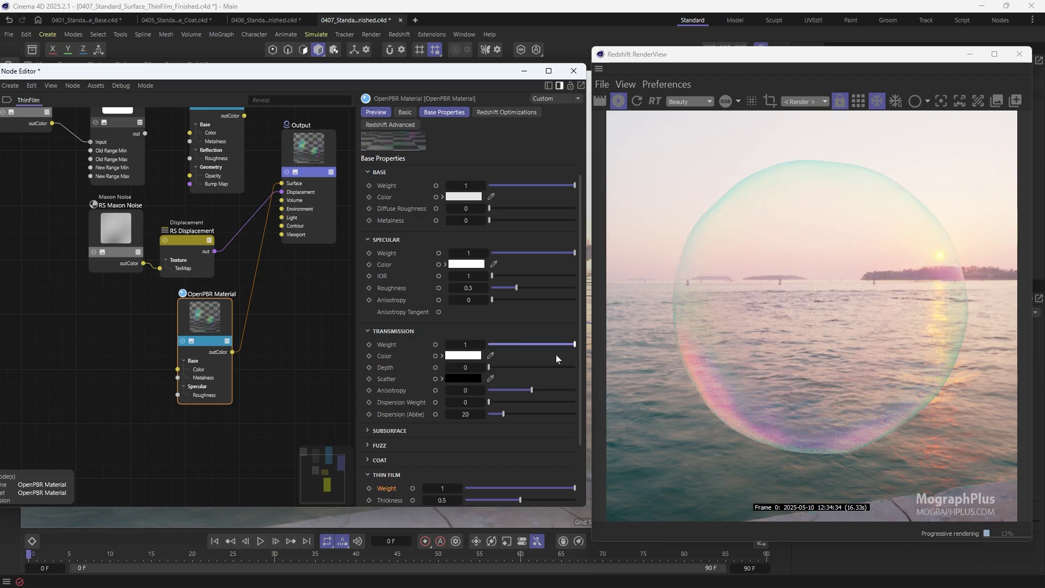
scroll(515, 354, "down", 3)
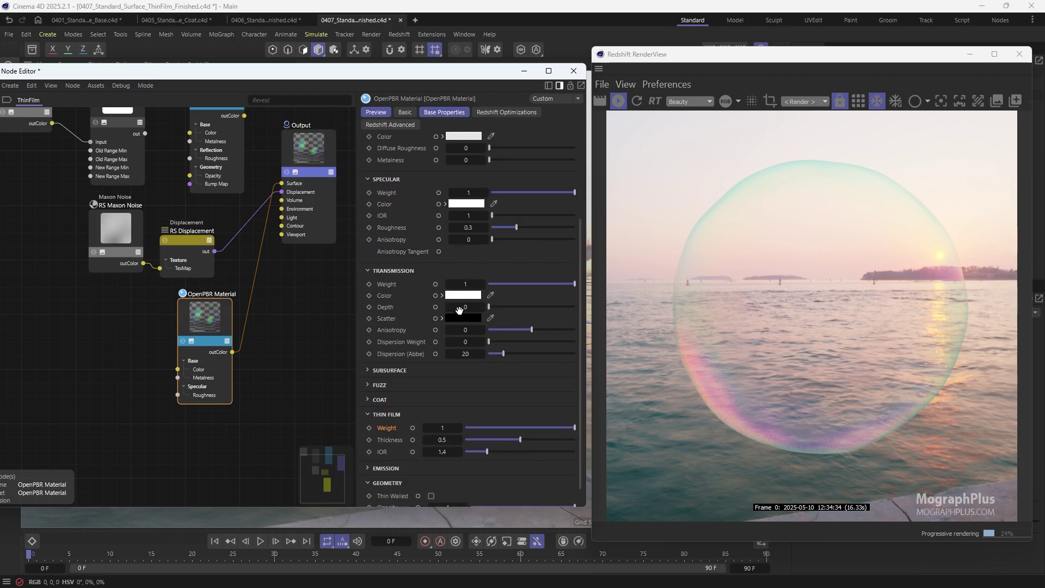
double_click(441, 415)
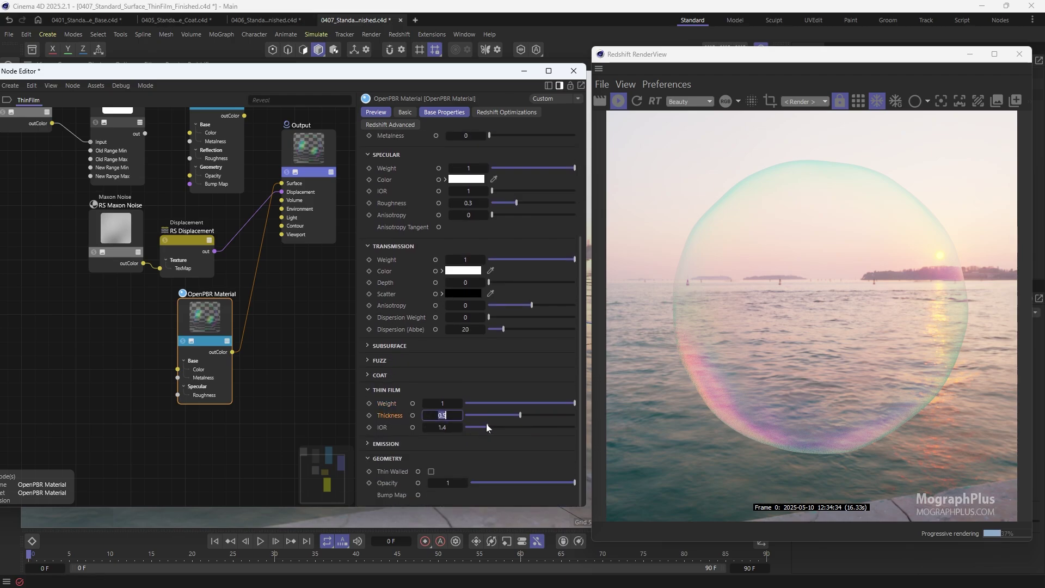
type("0")
key("Return")
left_click_drag(482, 414, 576, 415)
Set the Standard Material's thin film thickness to 924
left_click(220, 162)
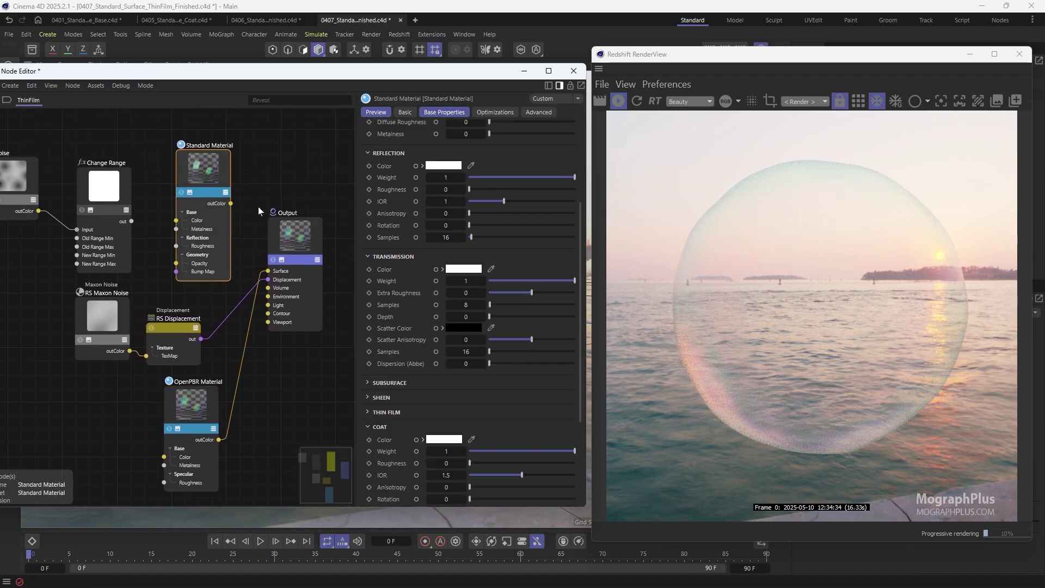
scroll(430, 203, "down", 5)
left_click(388, 285)
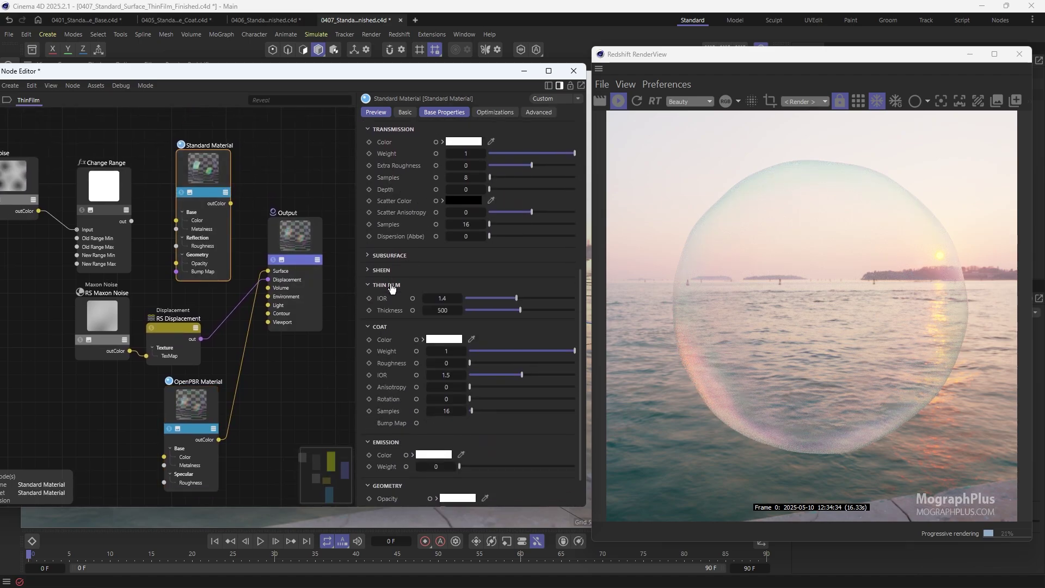
left_click_drag(459, 316, 566, 311)
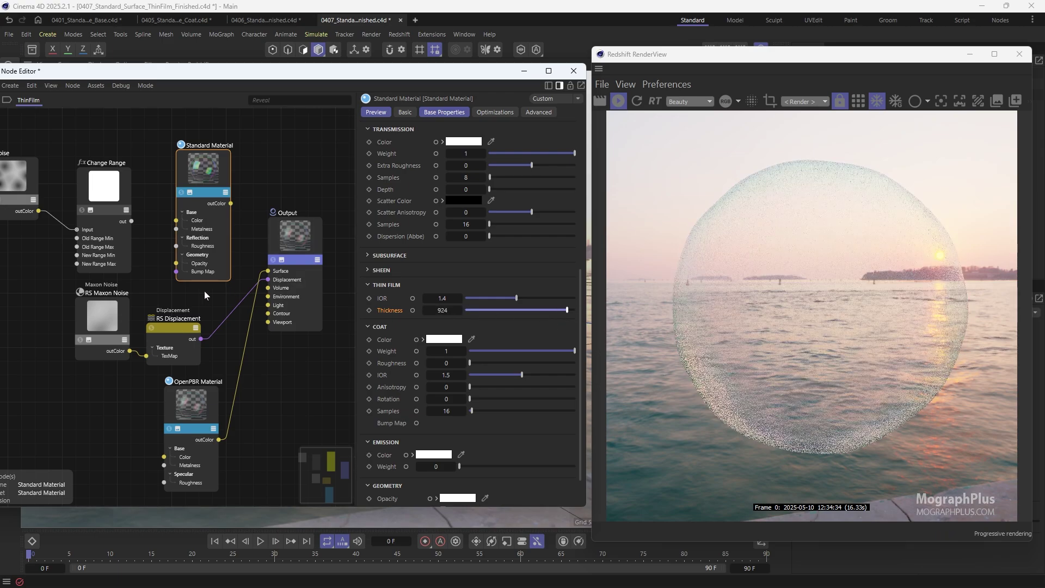
Keep OpenPBR's thin film thickness at 1 and move the Noise node down beside it
left_click(195, 394)
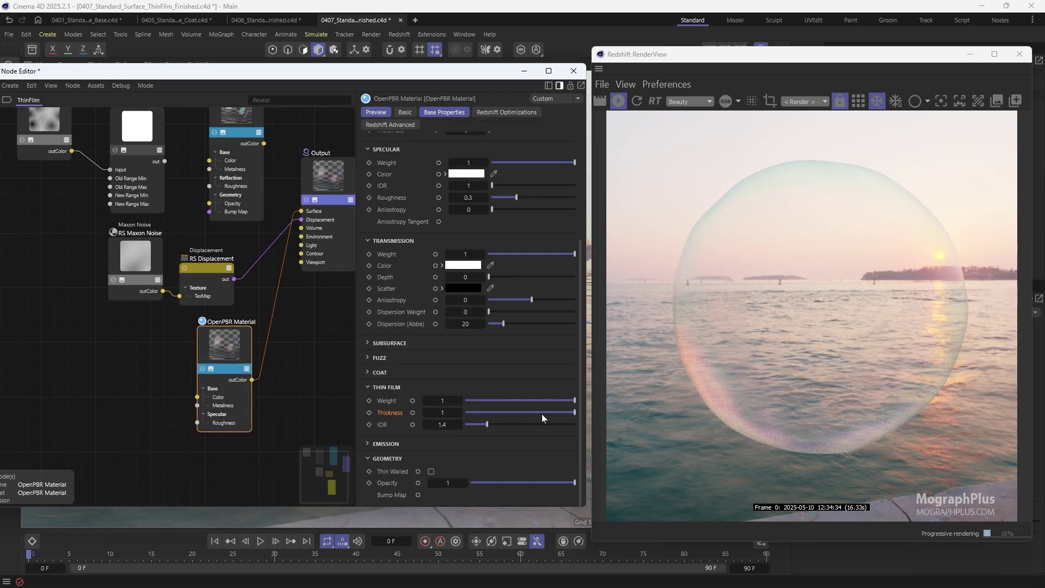
left_click_drag(543, 414, 612, 417)
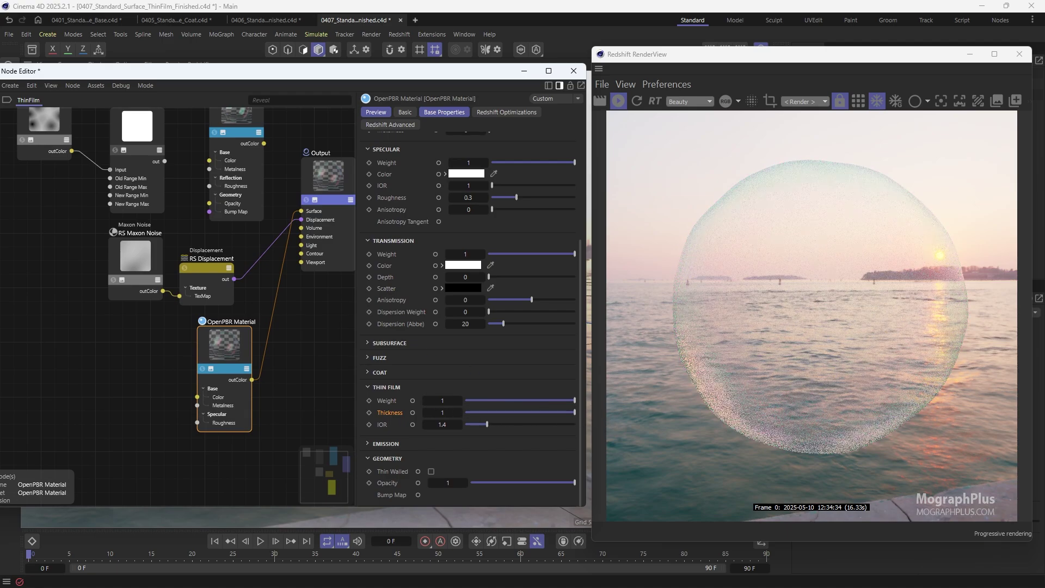
middle_click_drag(167, 239, 188, 267)
left_click_drag(58, 158, 44, 388)
middle_click_drag(108, 400, 106, 362)
Expose OpenPBR's thin film Thickness port and wire the Noise output into it
left_click(240, 351)
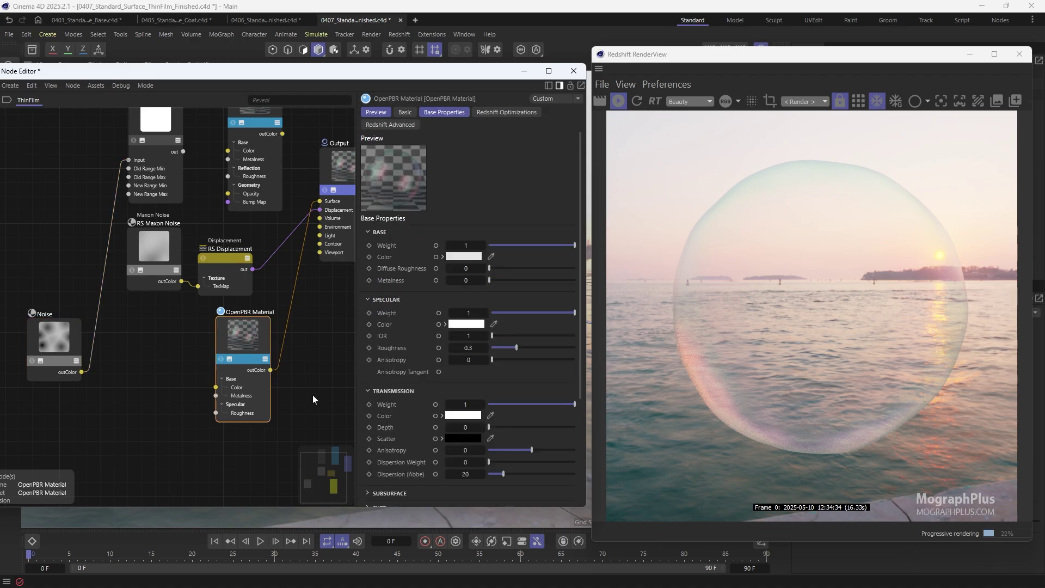
scroll(465, 279, "down", 5)
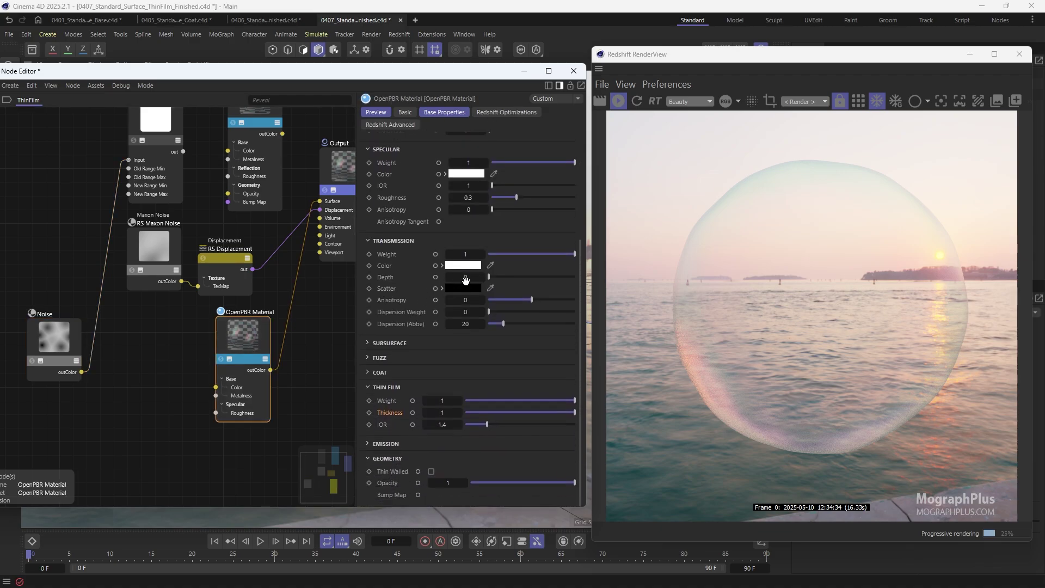
left_click(413, 413)
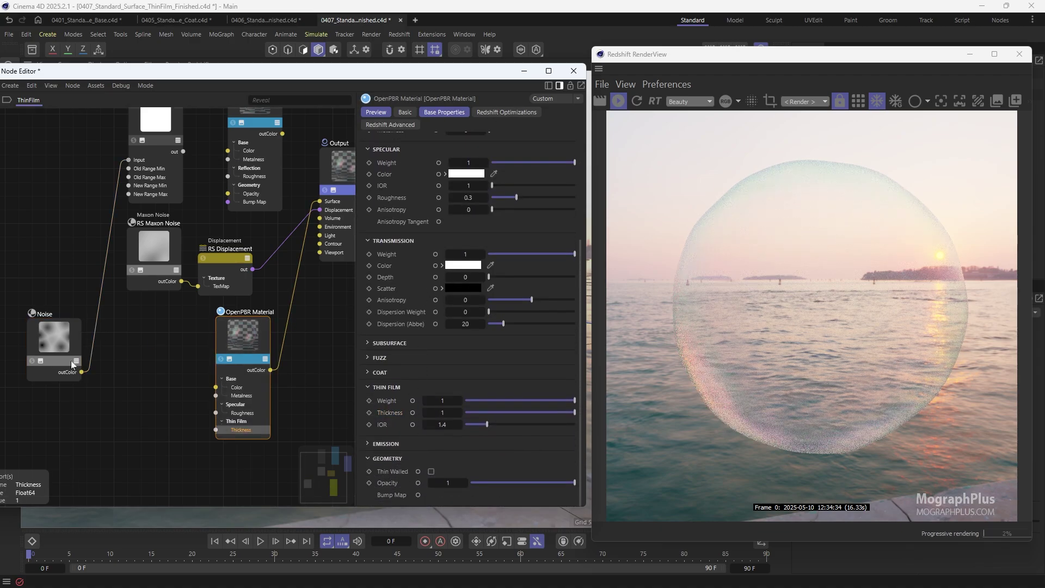
left_click_drag(81, 371, 216, 430)
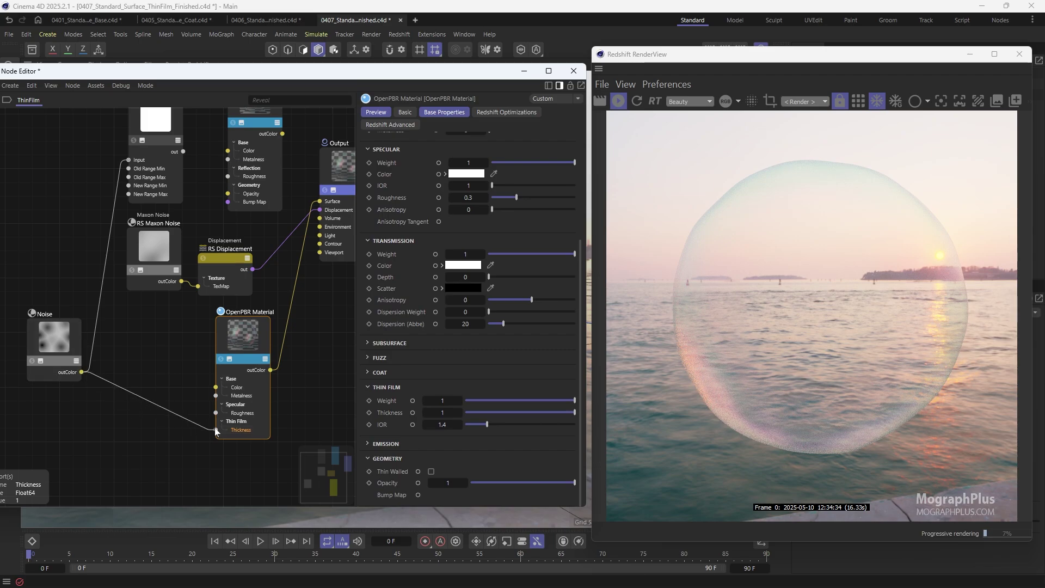
left_click(384, 444)
scroll(423, 343, "down", 1)
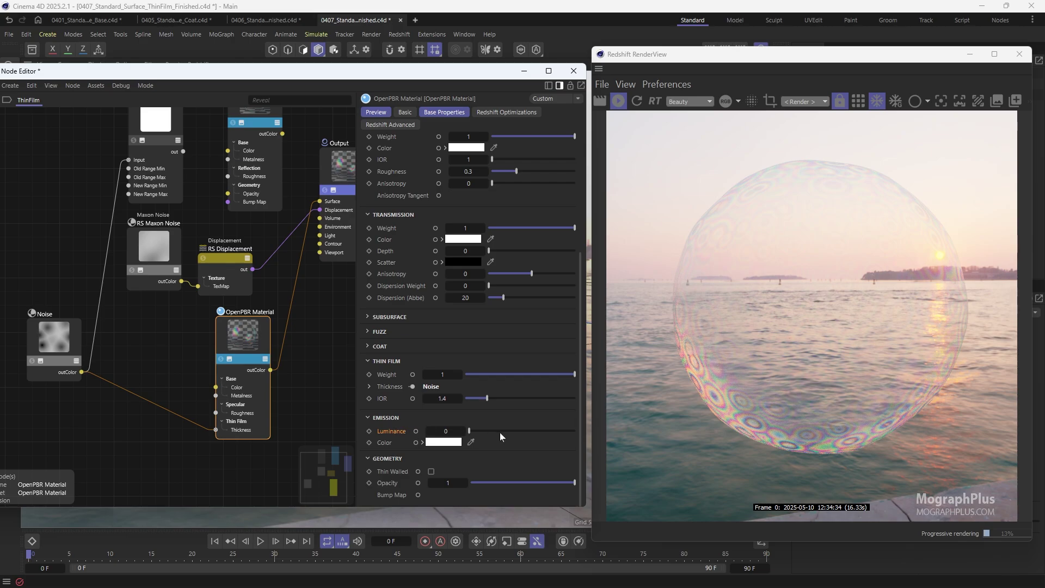